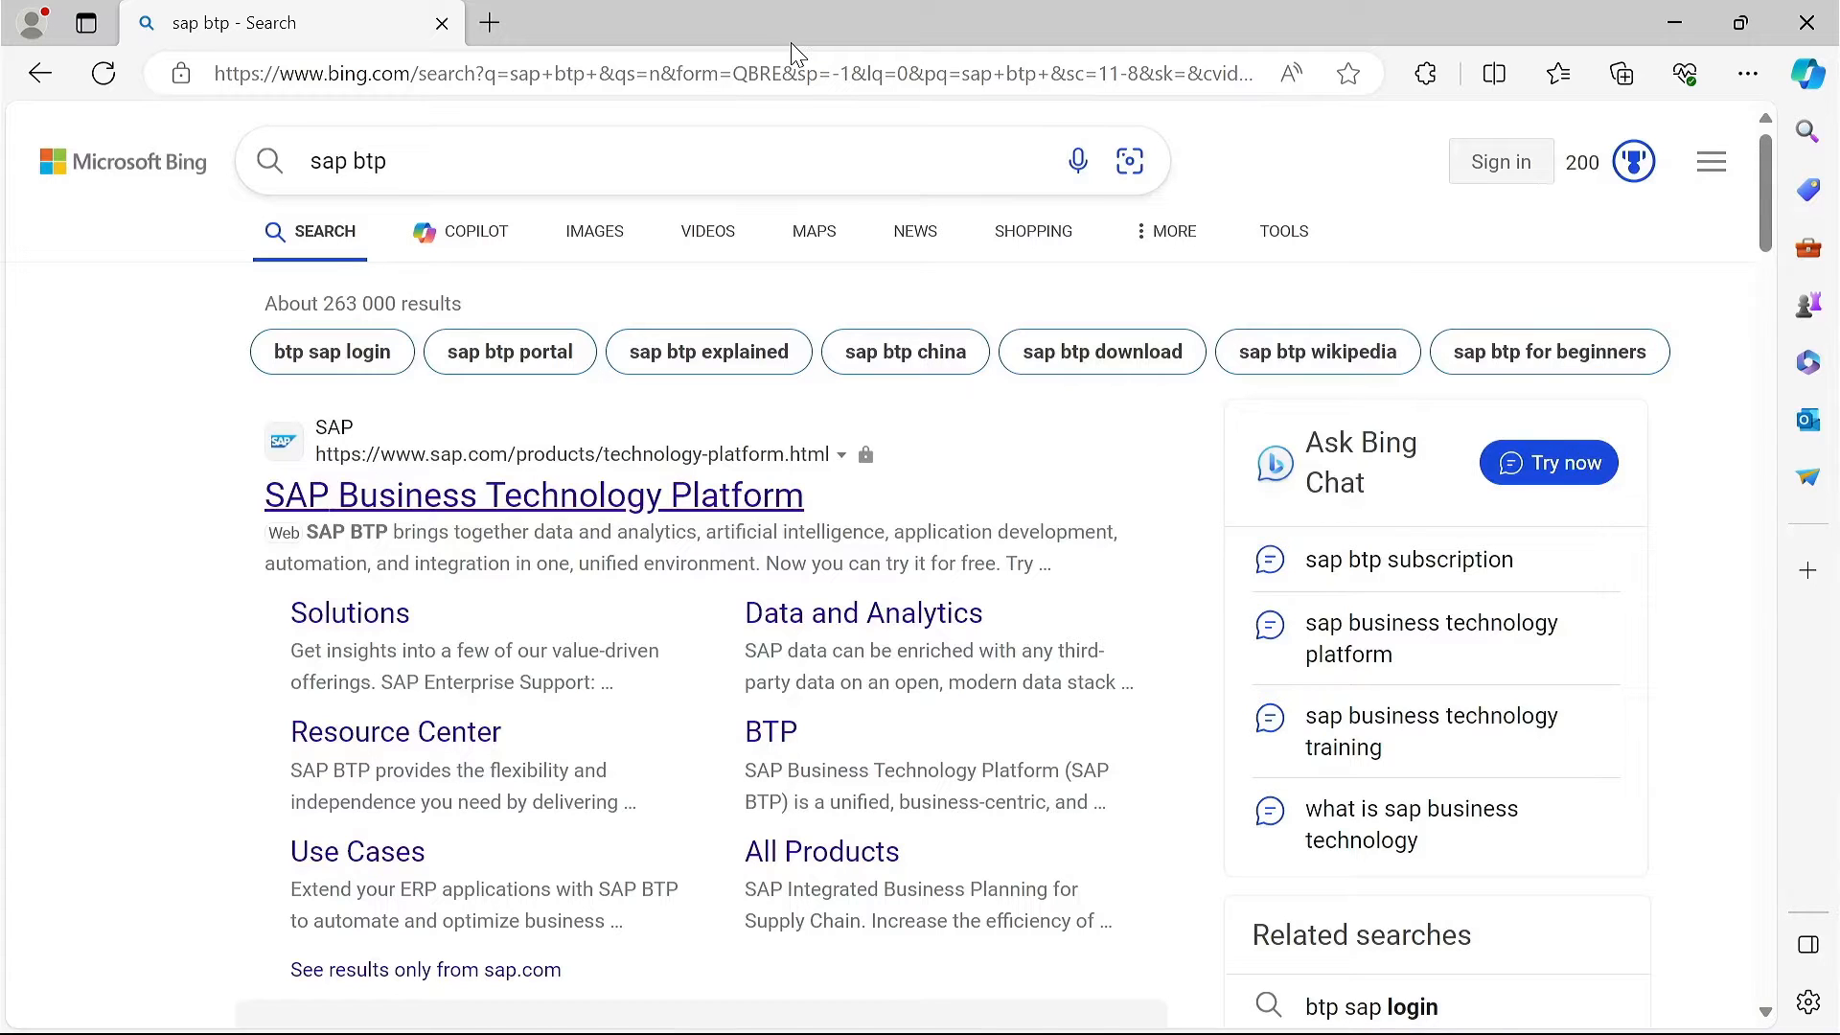
- From the Bing results for 'sap btp', open the SAP Business Technology Platform page on sap.com
left_click(267, 510)
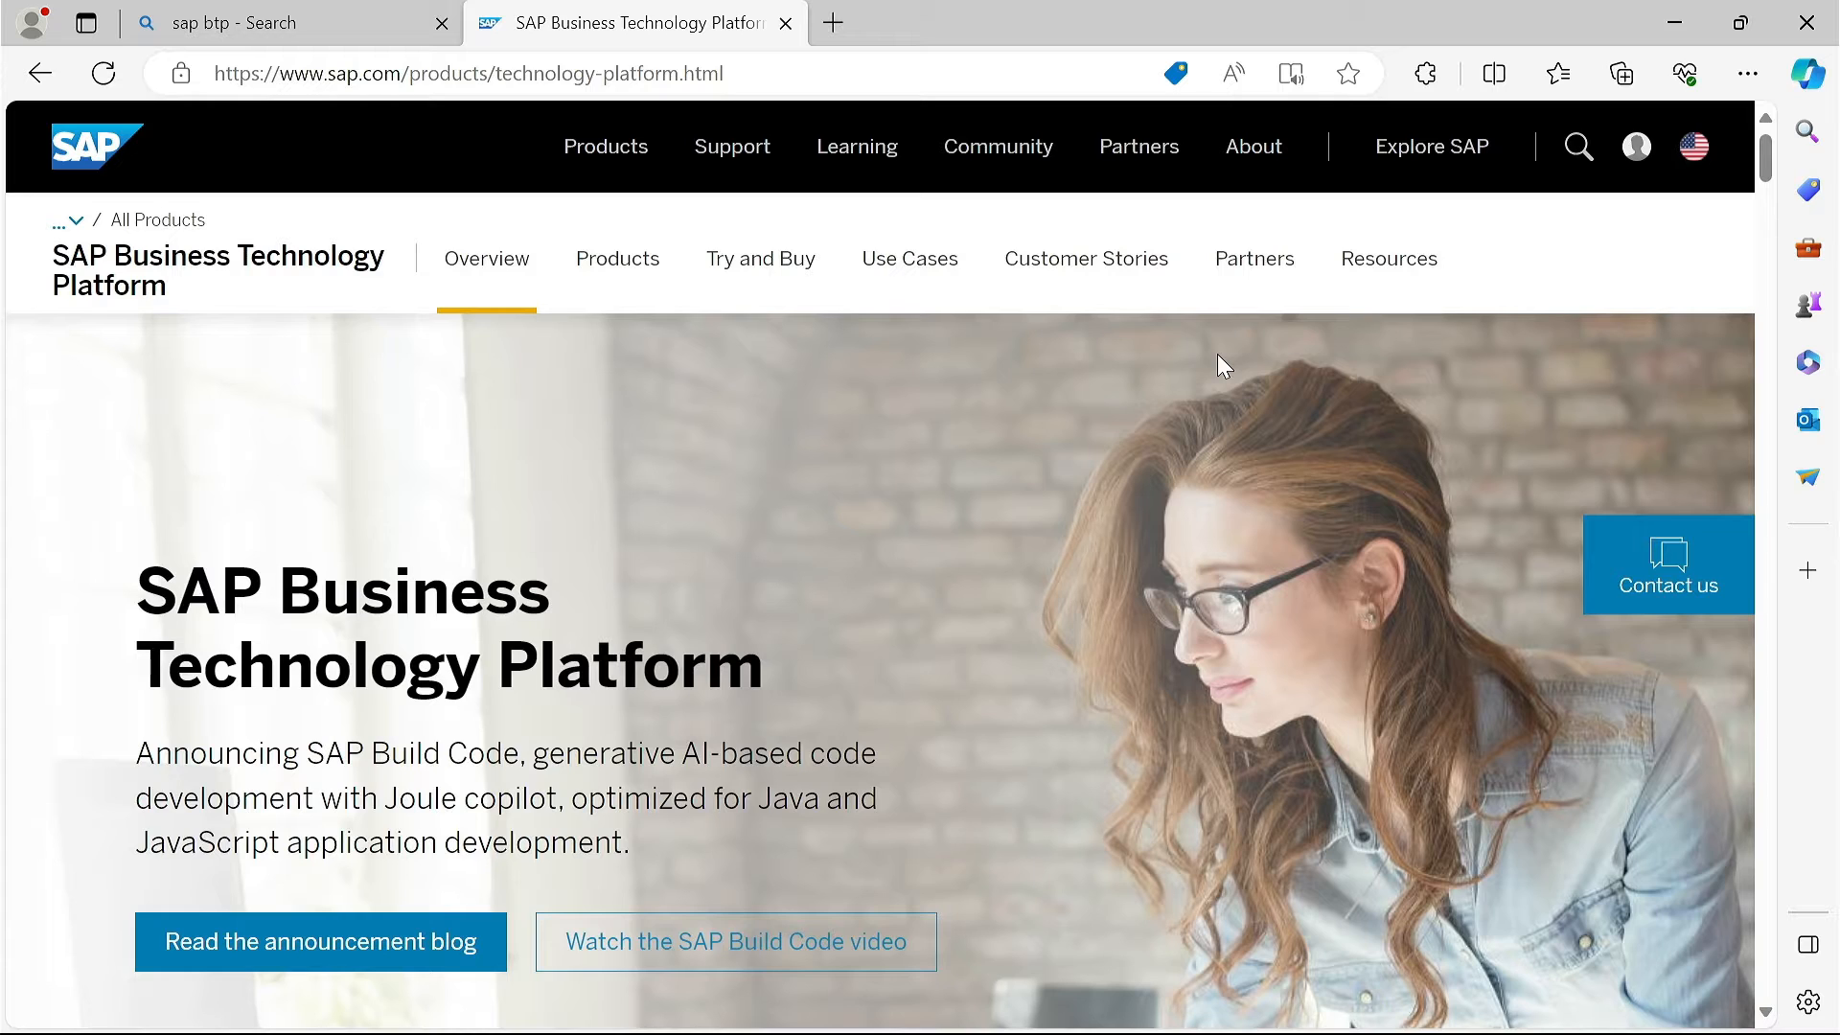
- Open the SAP BTP Try and Buy page and scroll to the 'Ready to learn? SAP BTP trial' section
left_click(766, 257)
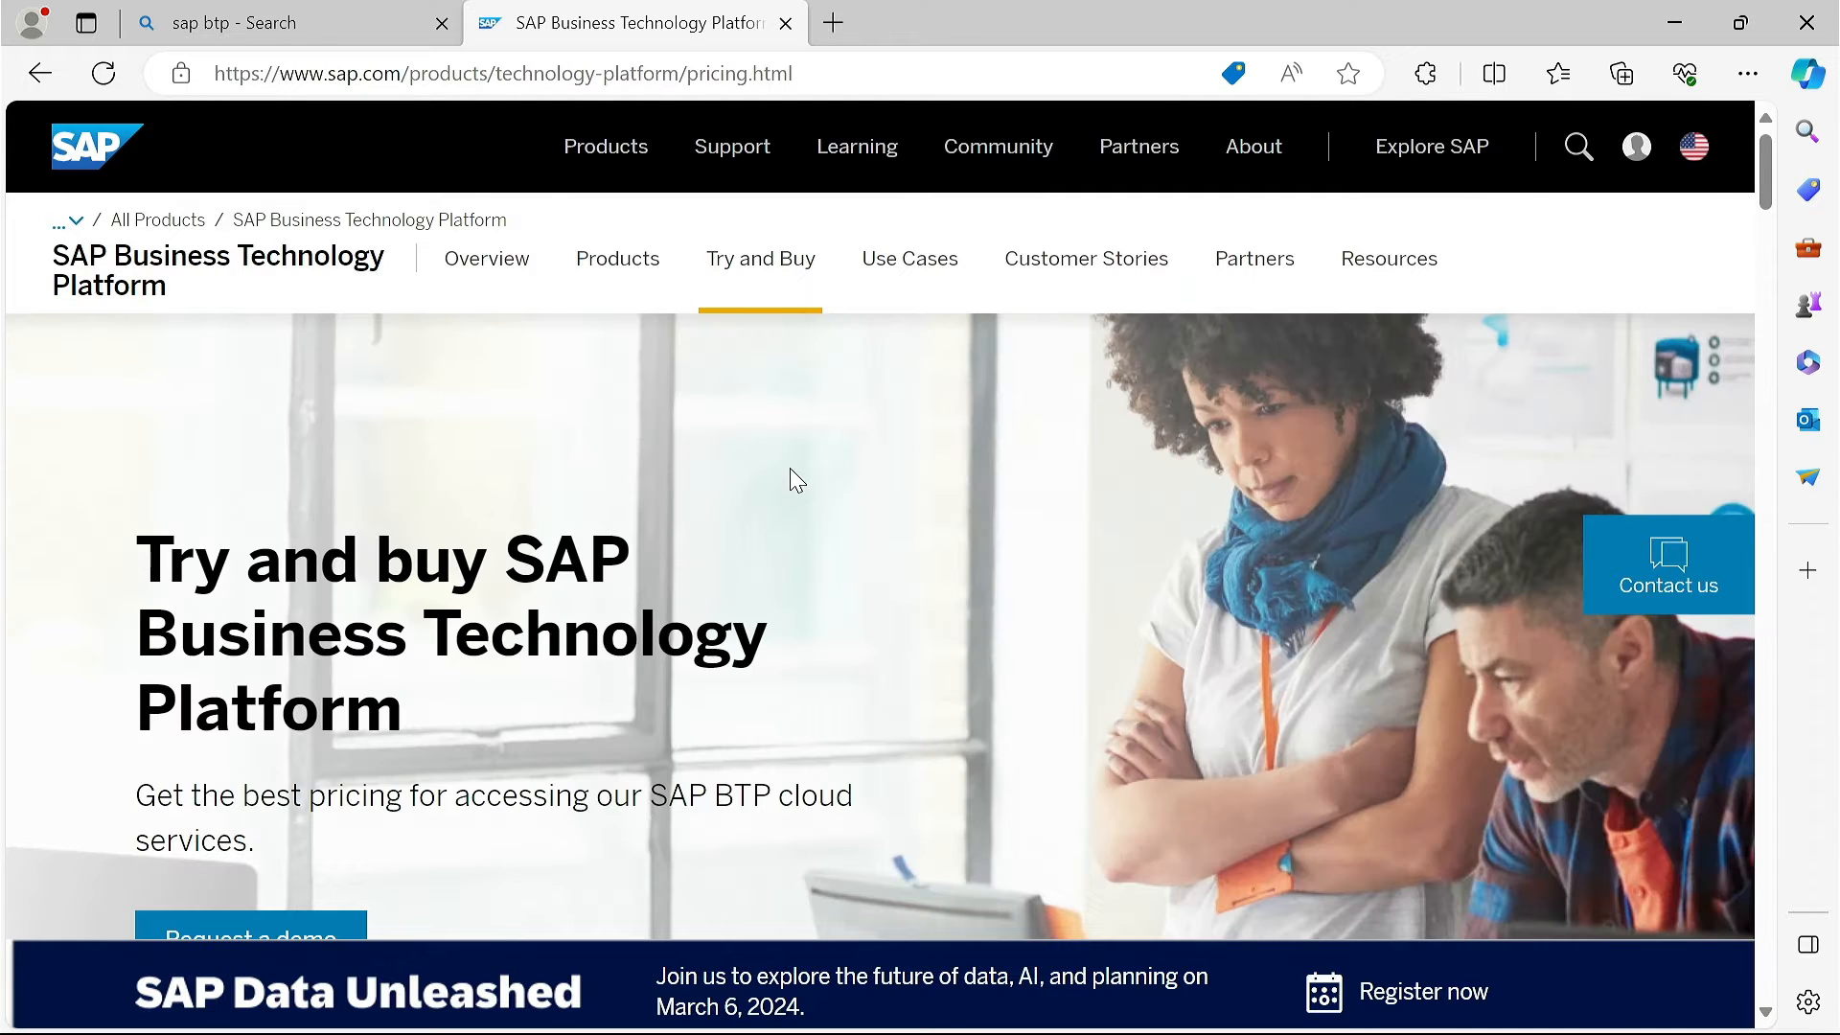
scroll(801, 483, "down", 3)
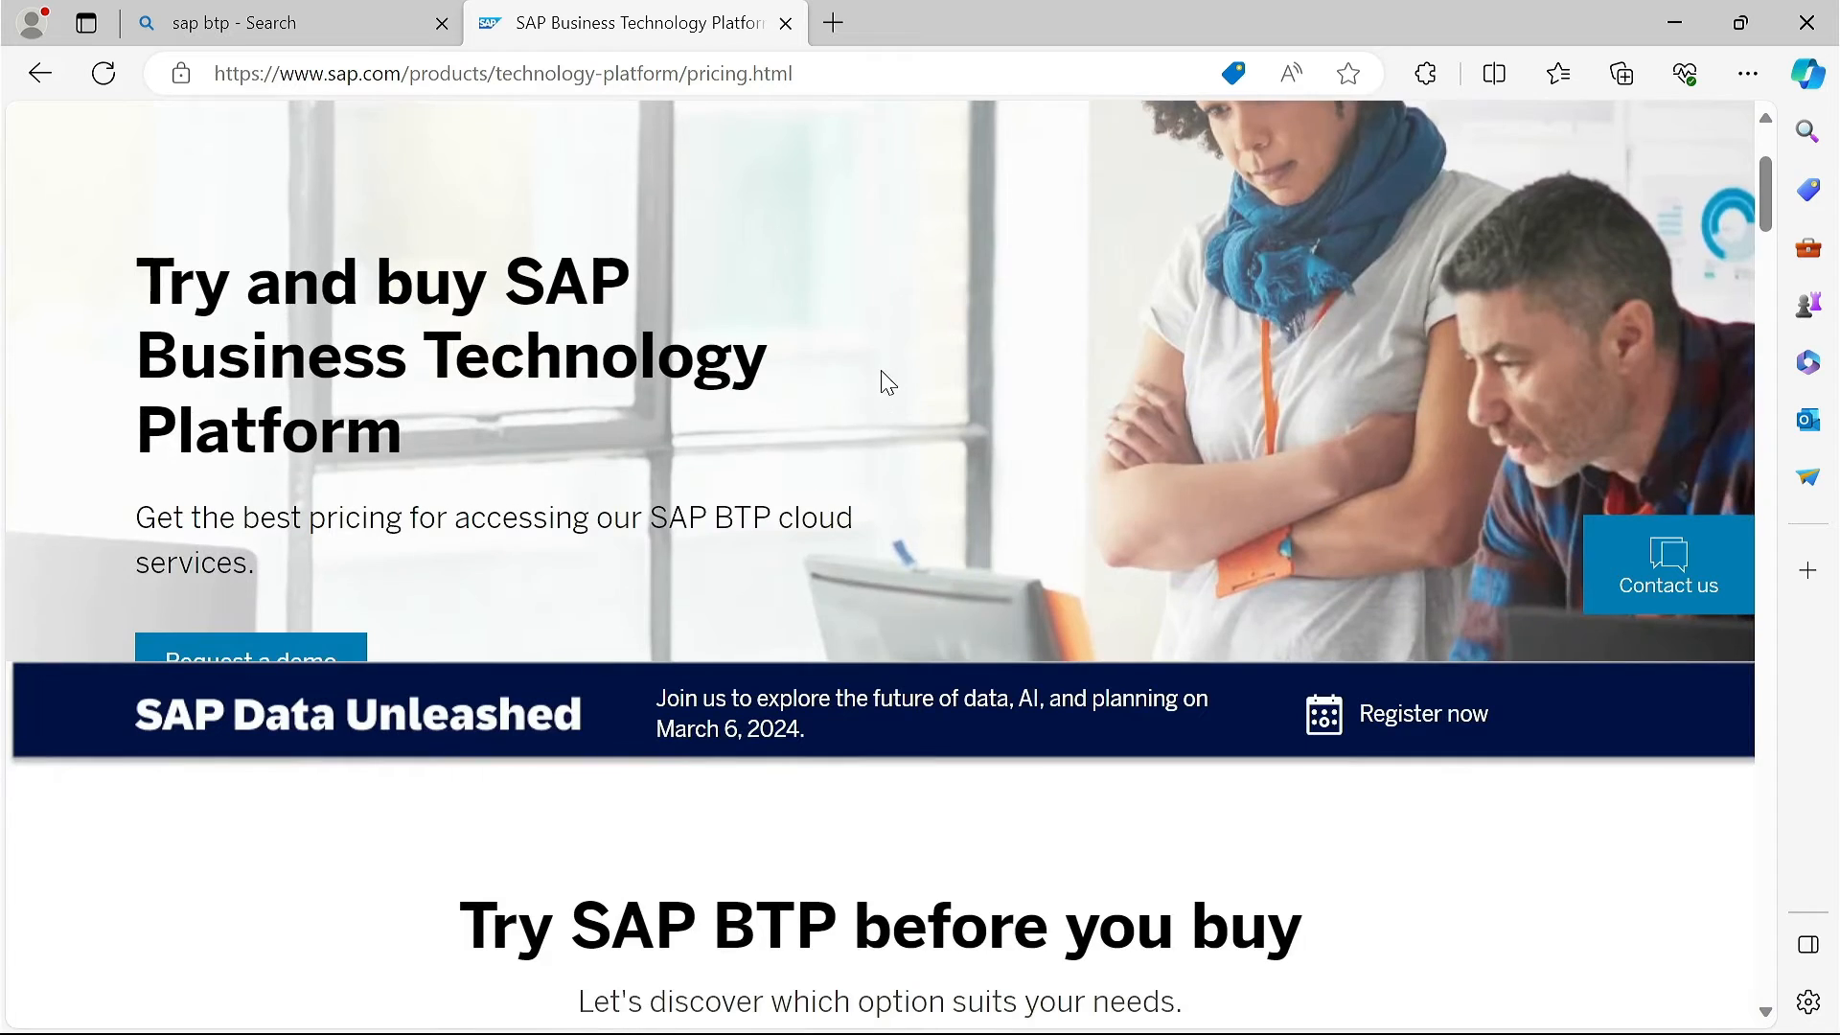
scroll(881, 369, "down", 5)
scroll(698, 399, "down", 2)
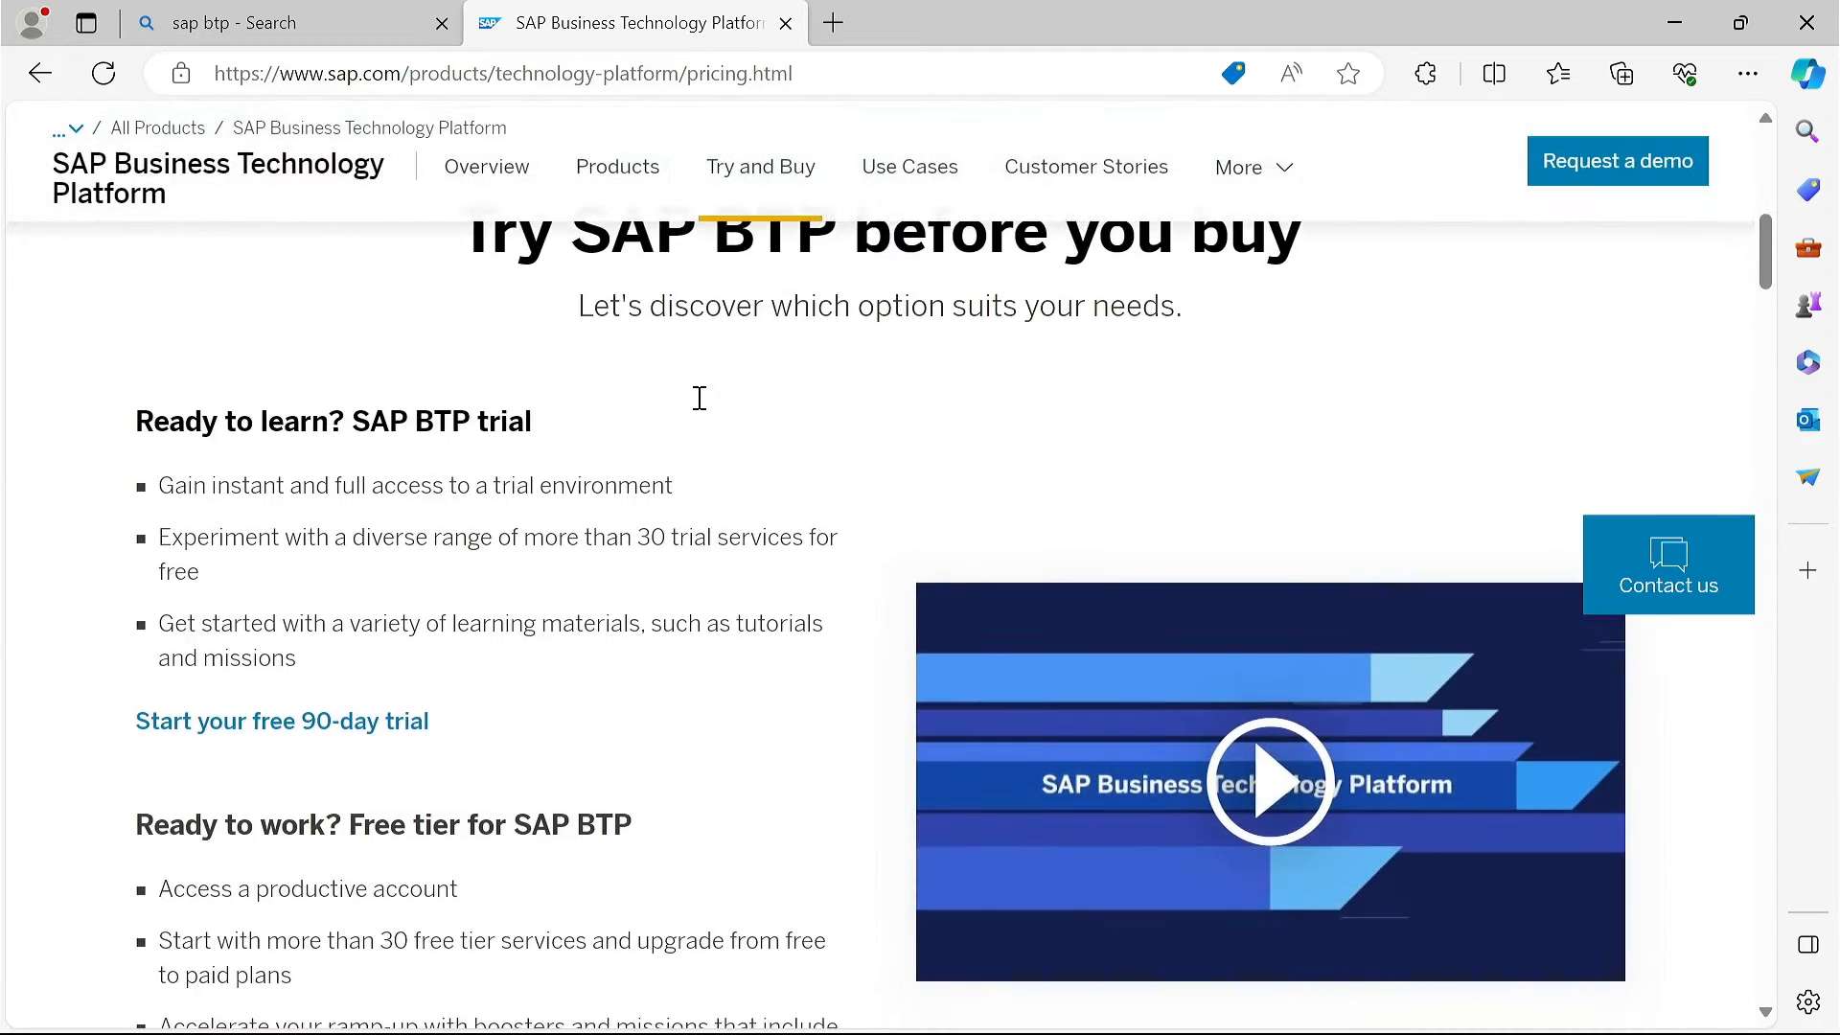
scroll(698, 409, "down", 3)
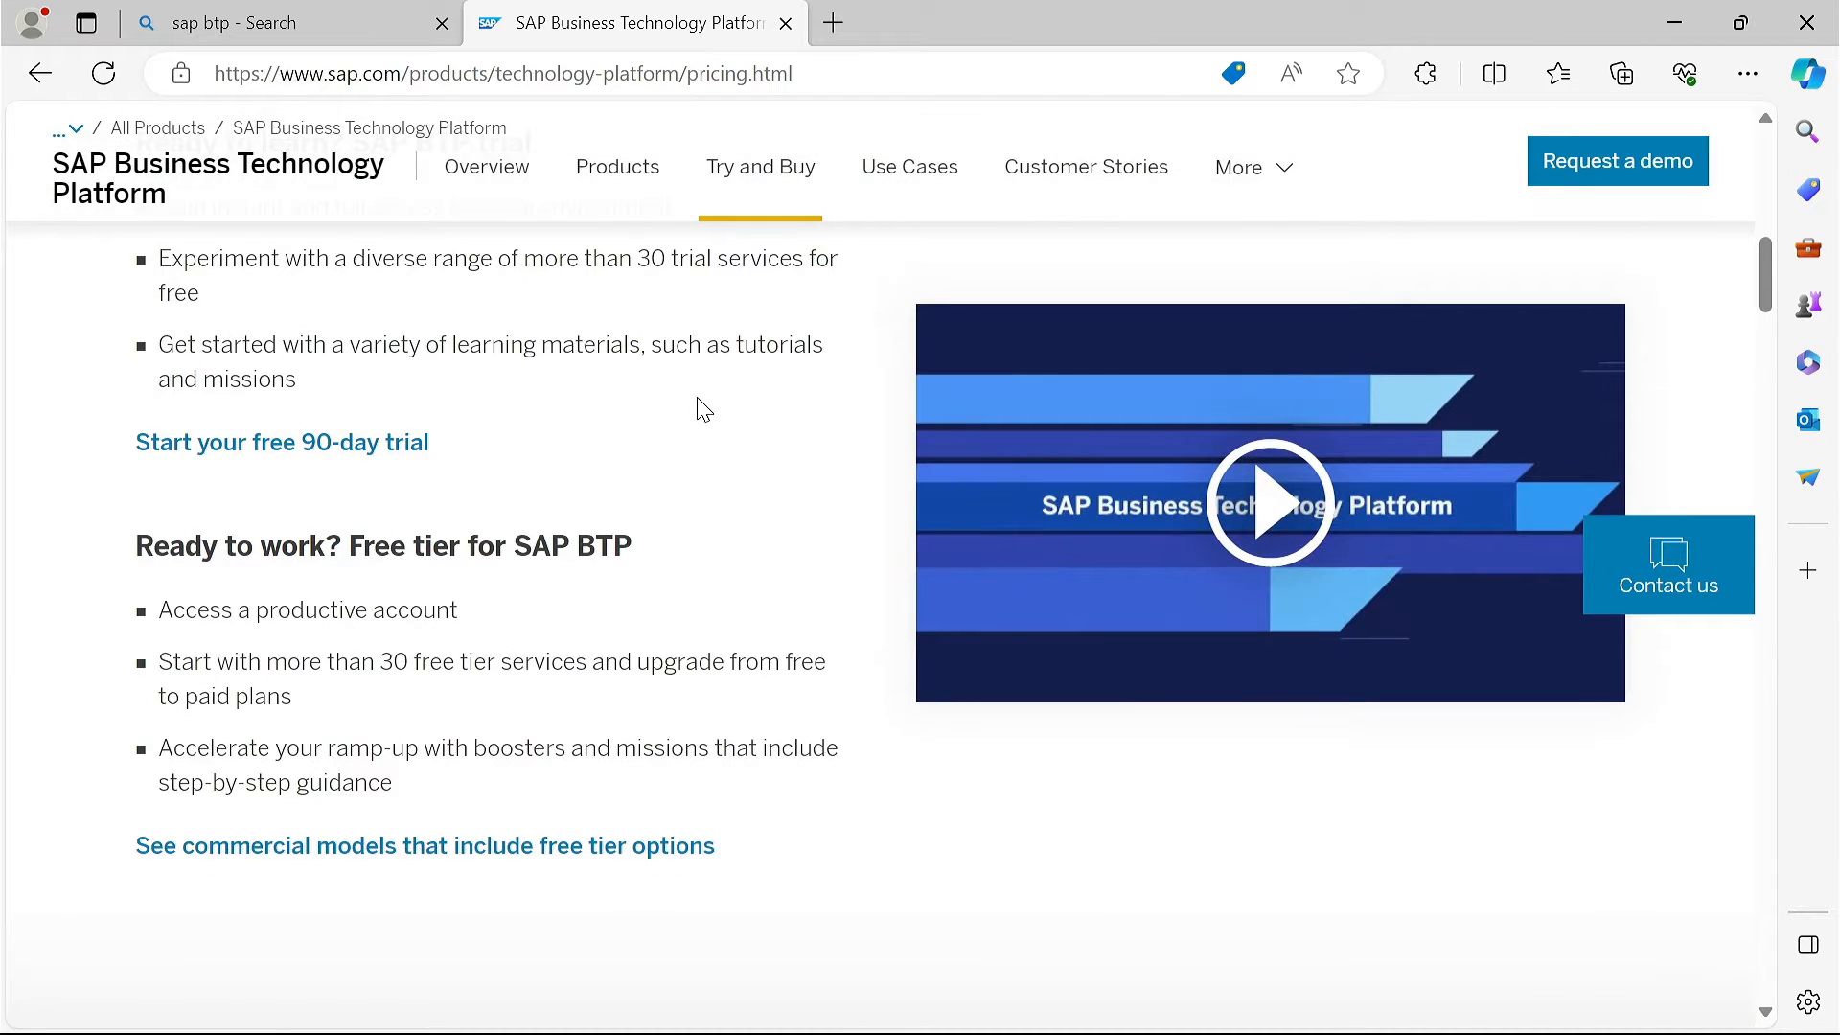
scroll(696, 407, "up", 2)
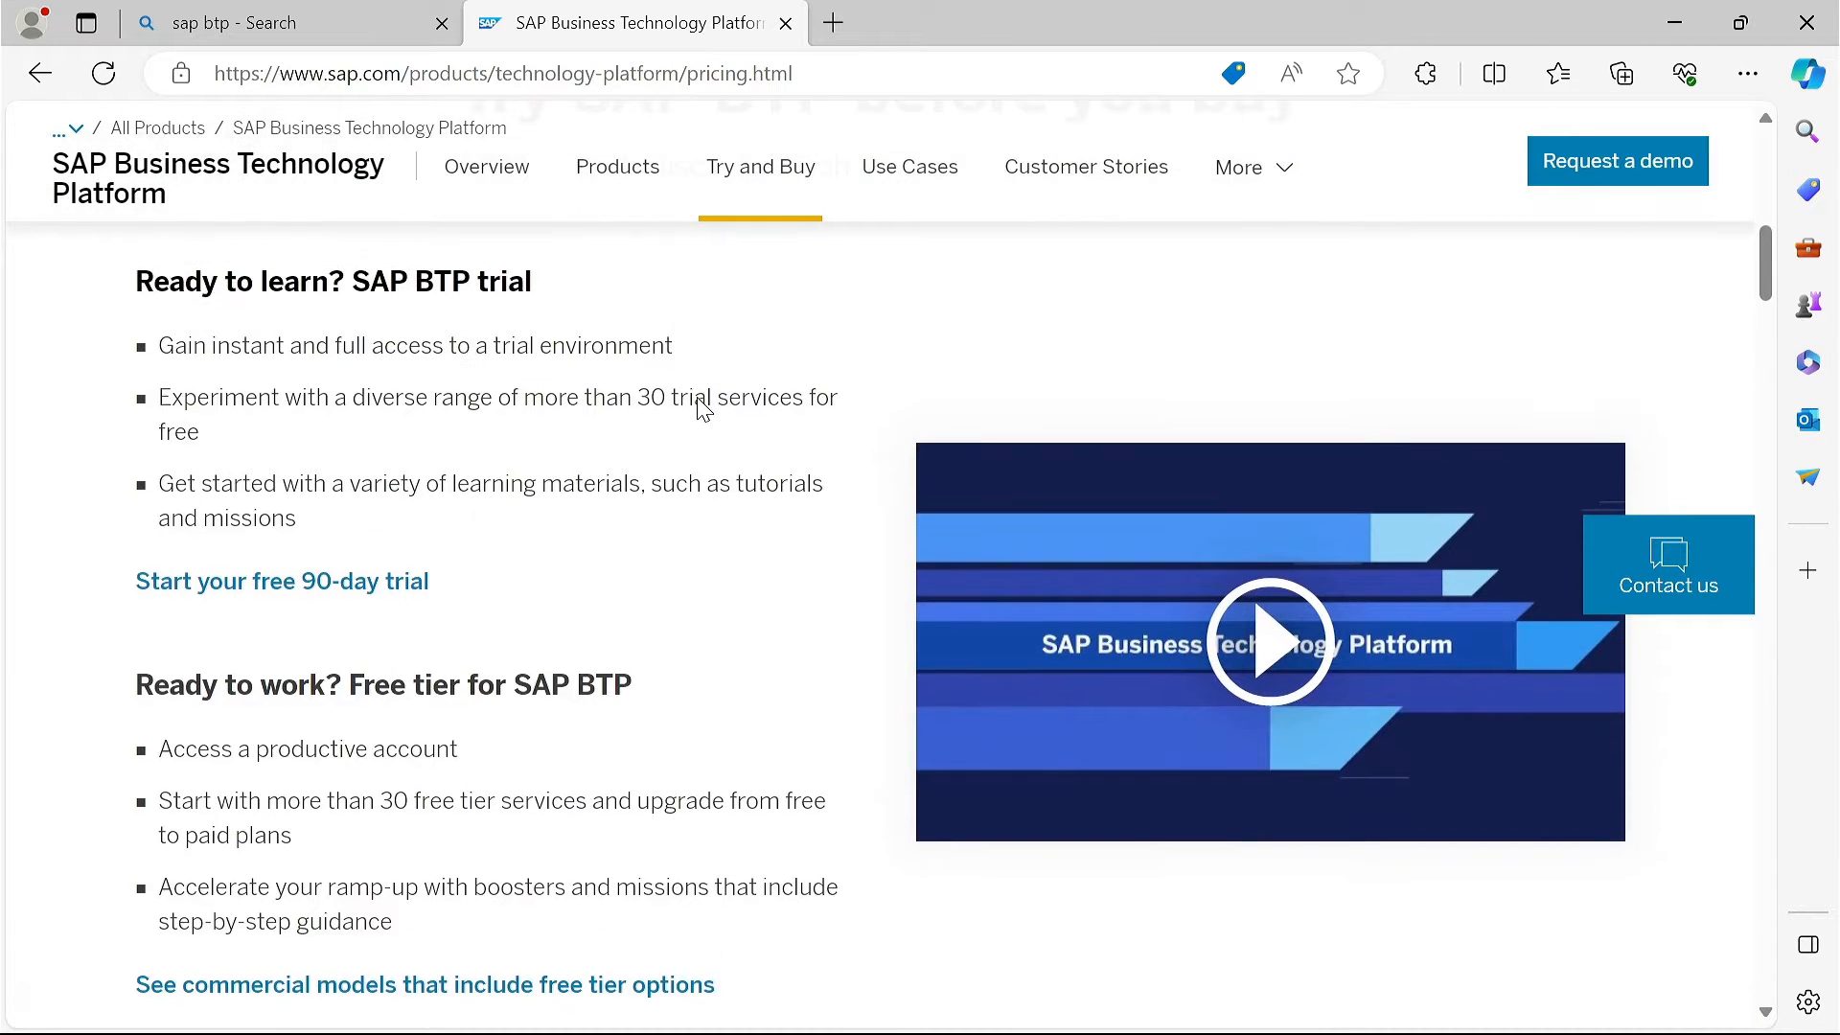
- Start the free 90-day trial, tick the Terms and Conditions checkbox and accept the legal disclaimers
left_click(286, 587)
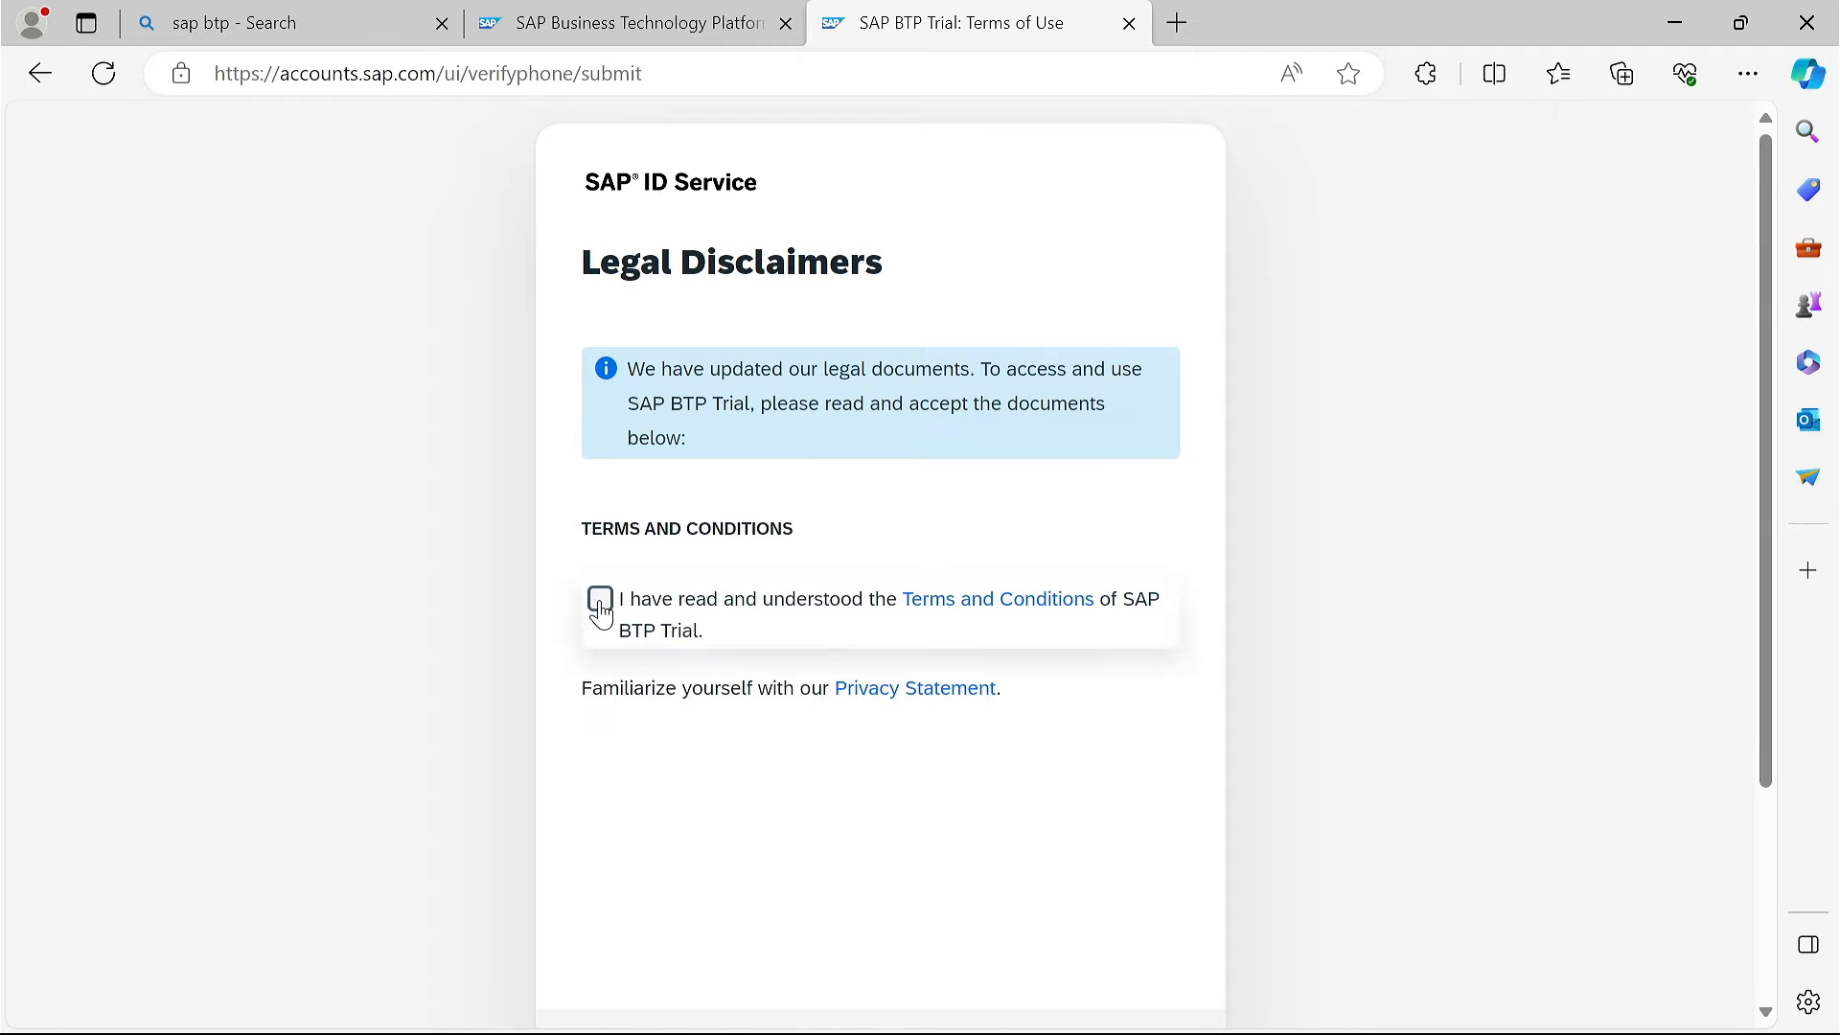
left_click(599, 604)
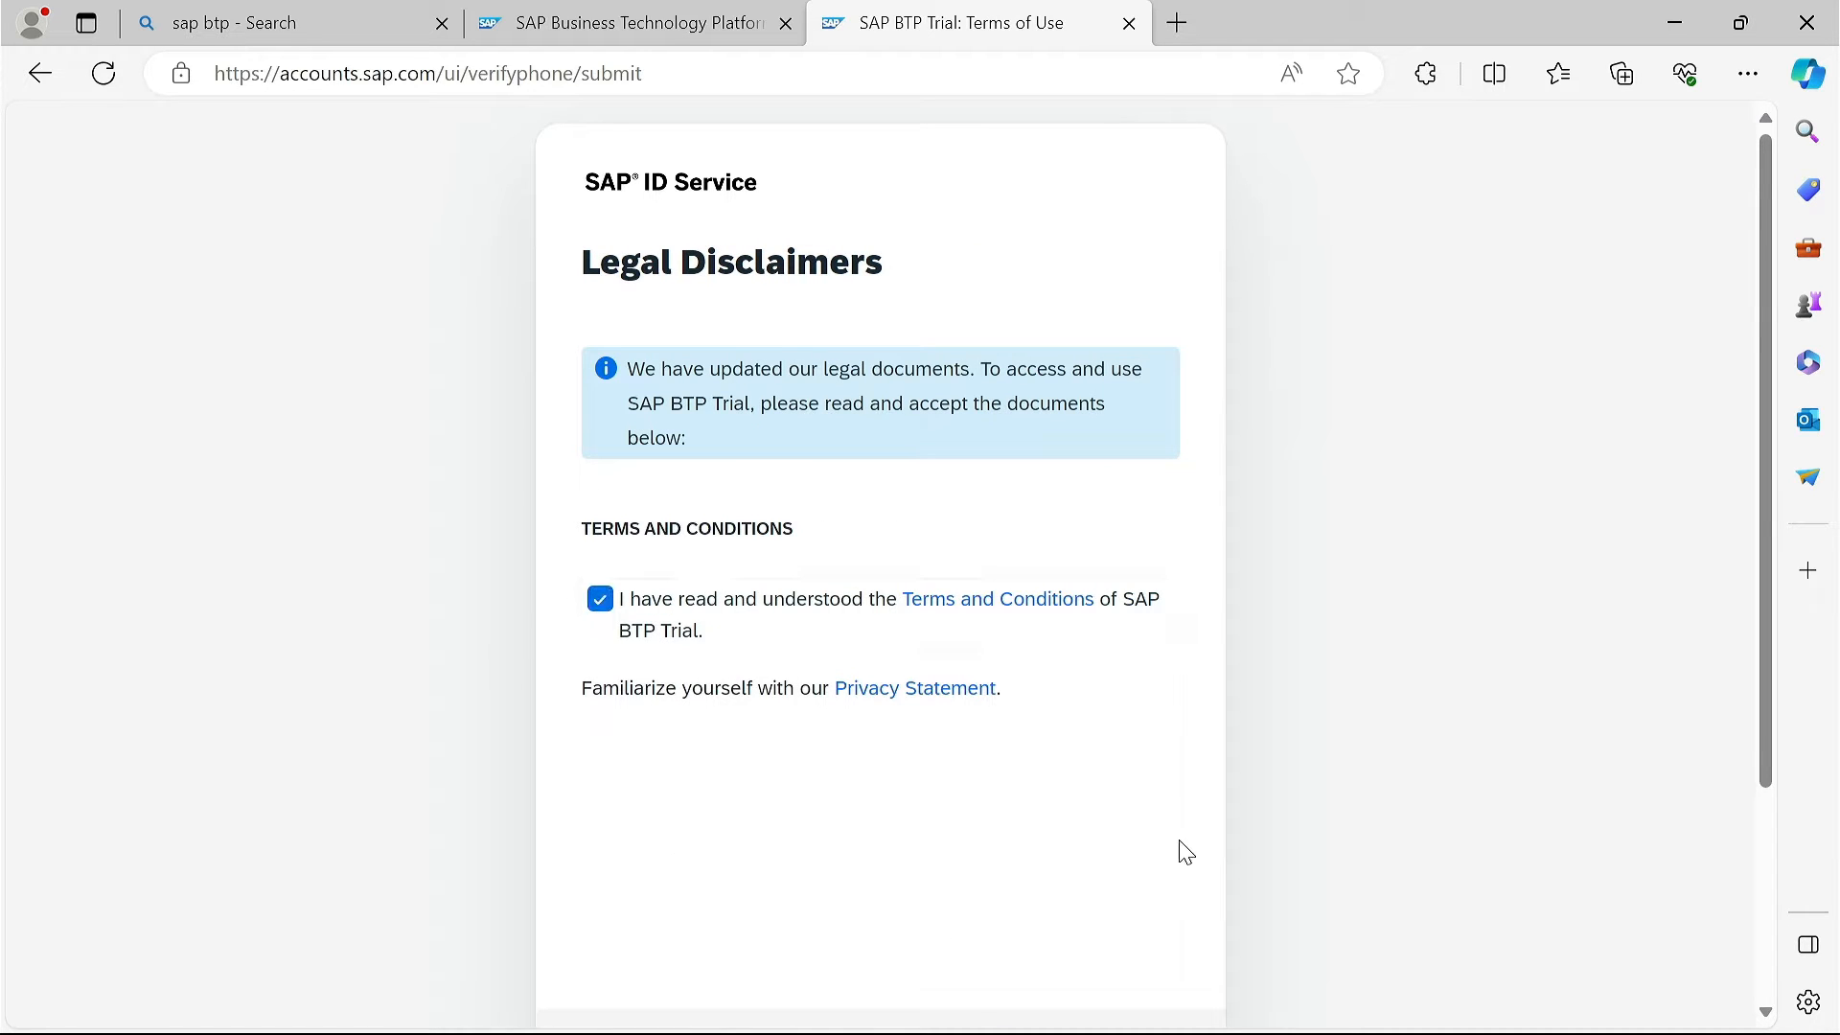
scroll(1233, 836, "down", 3)
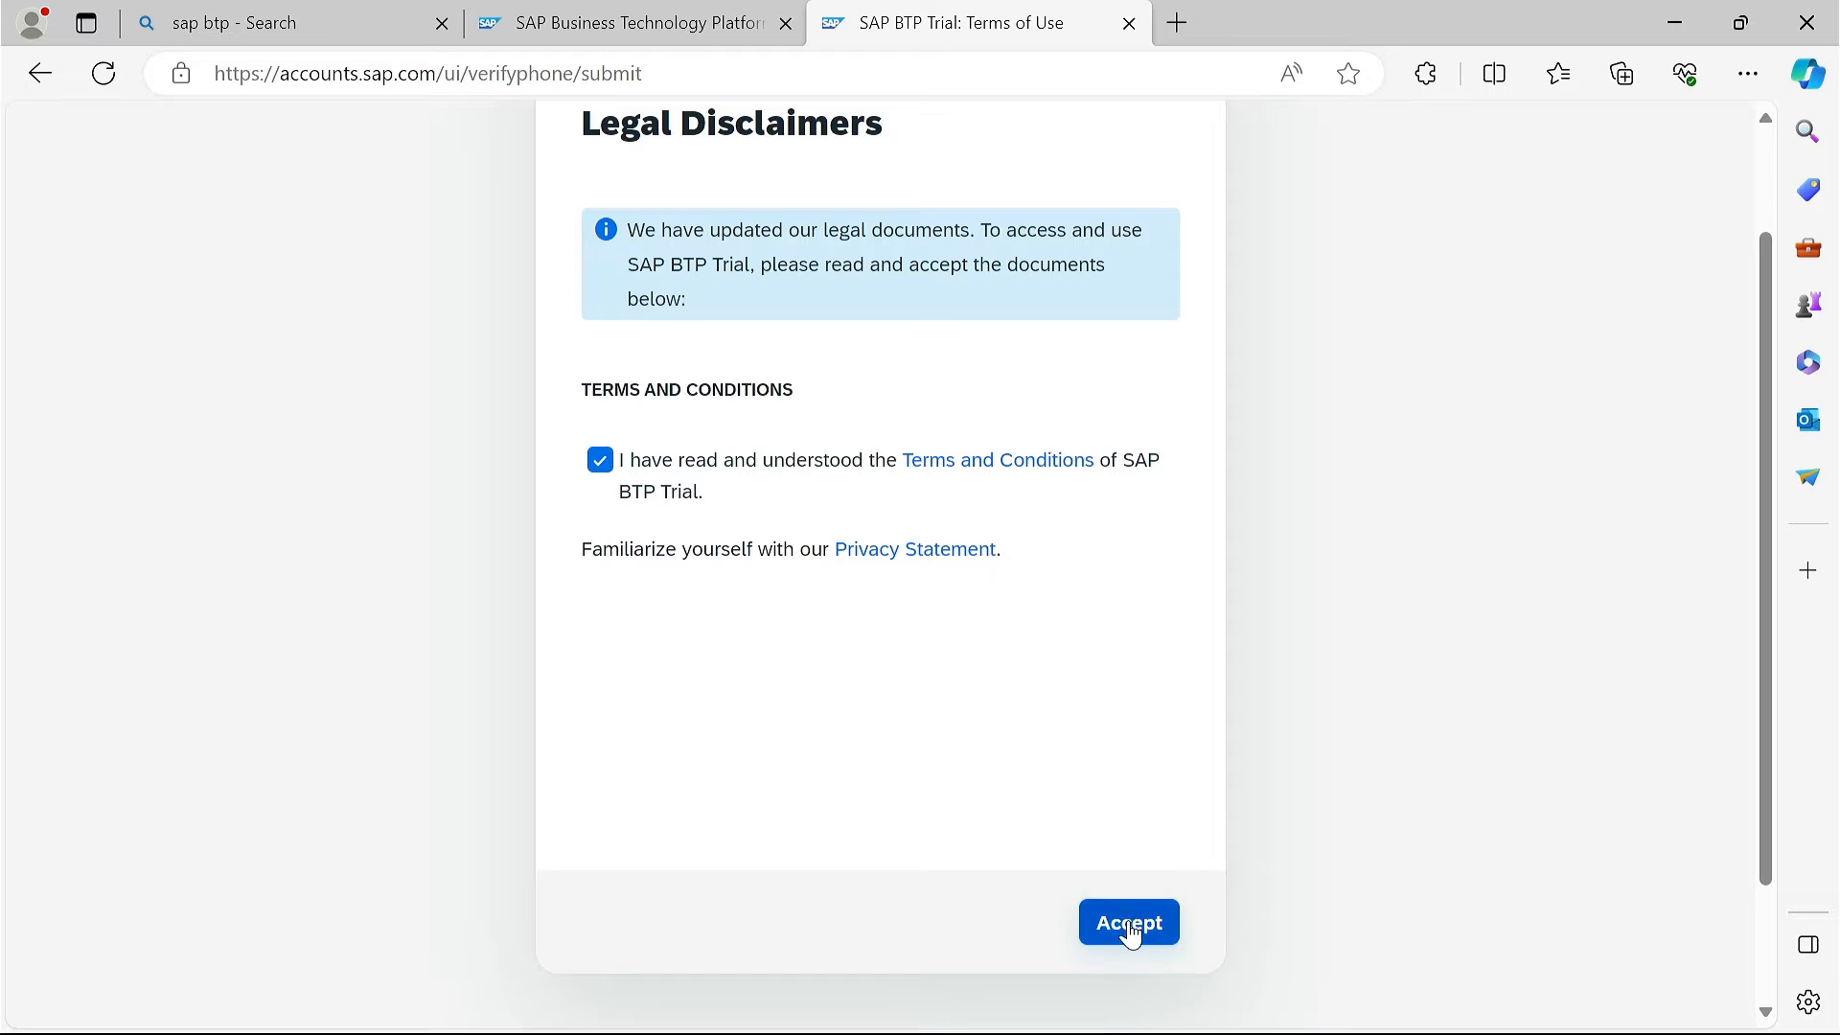
left_click(1140, 927)
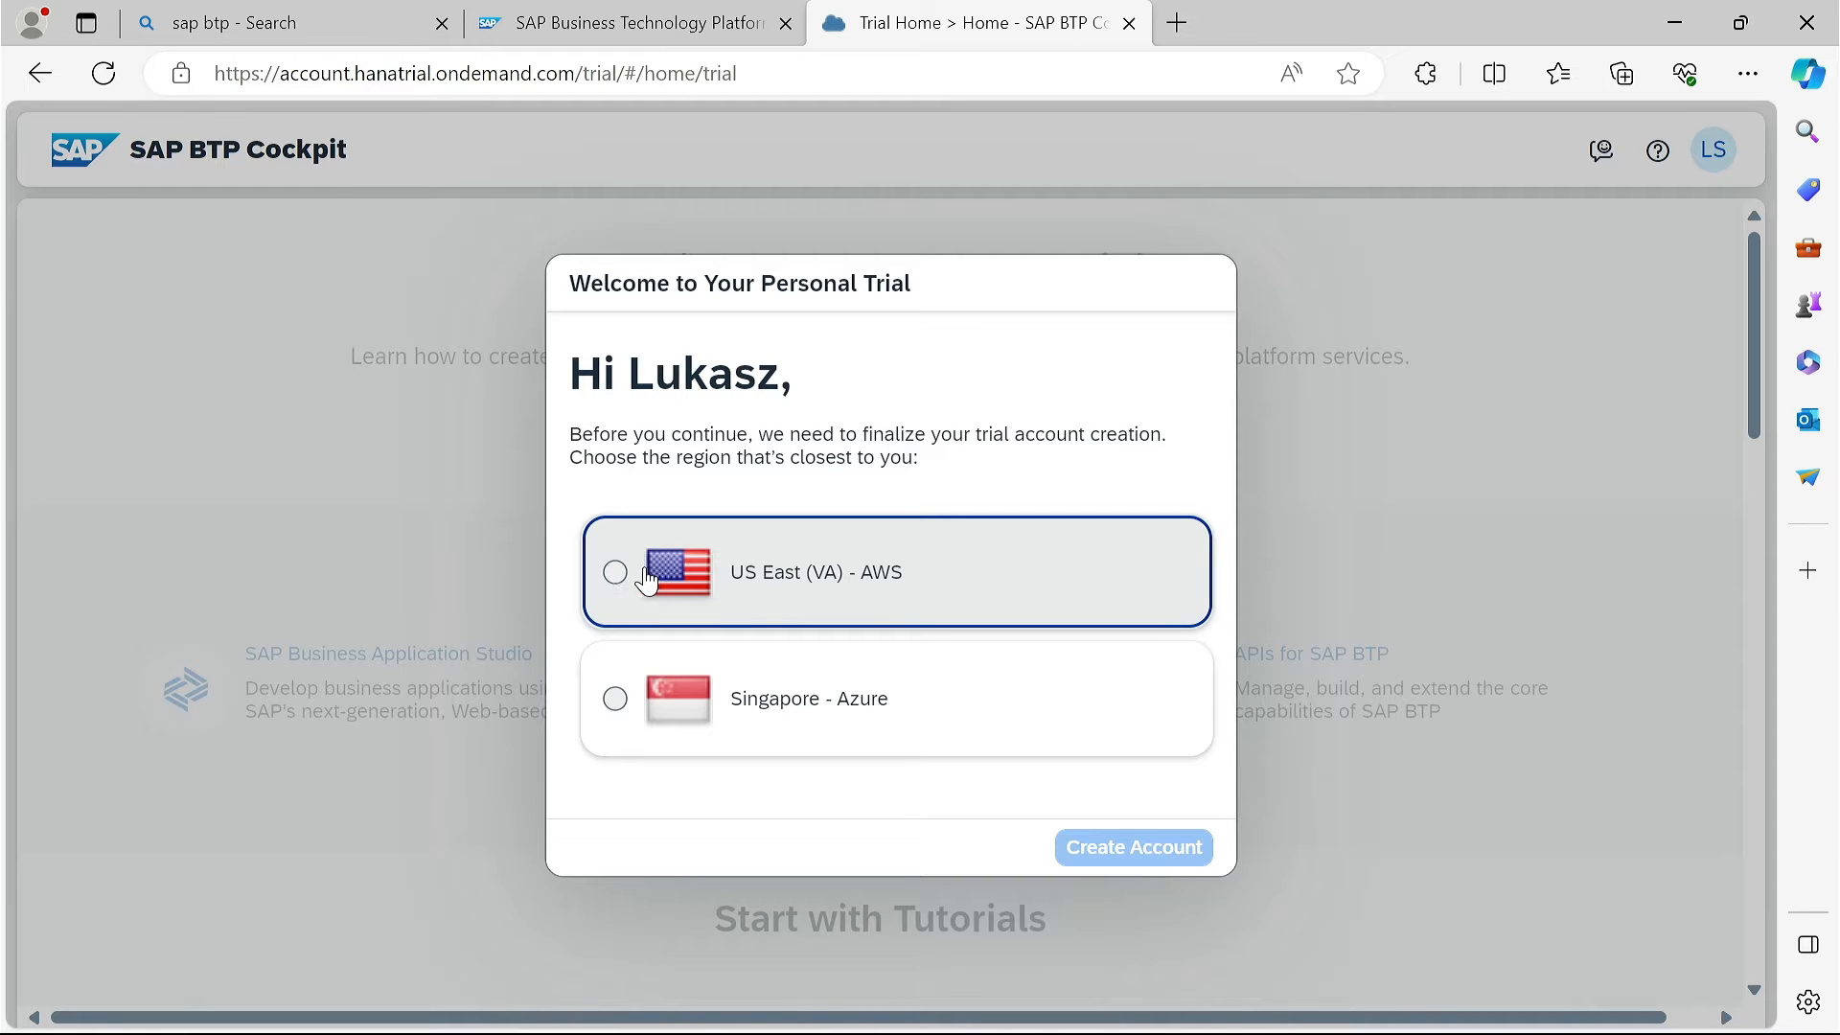
- Create the trial account in the US East (VA) - AWS region and continue once setup finishes
left_click(616, 572)
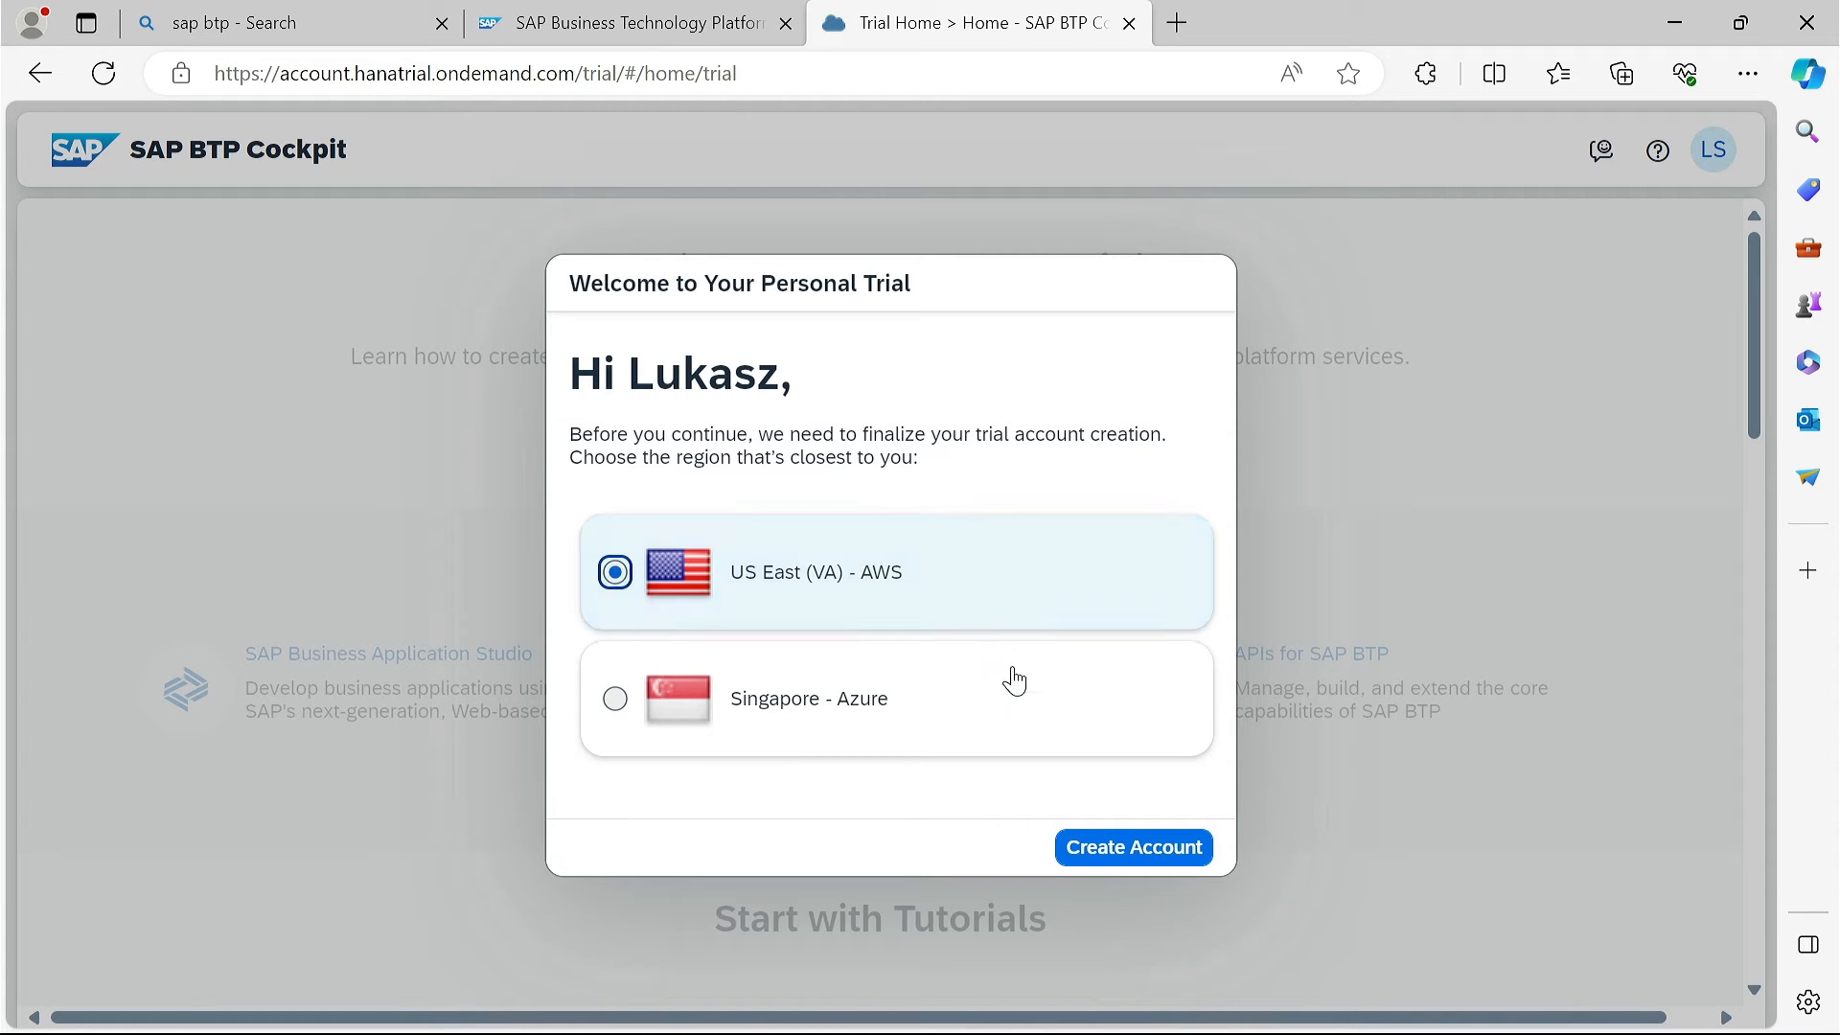
left_click(1123, 848)
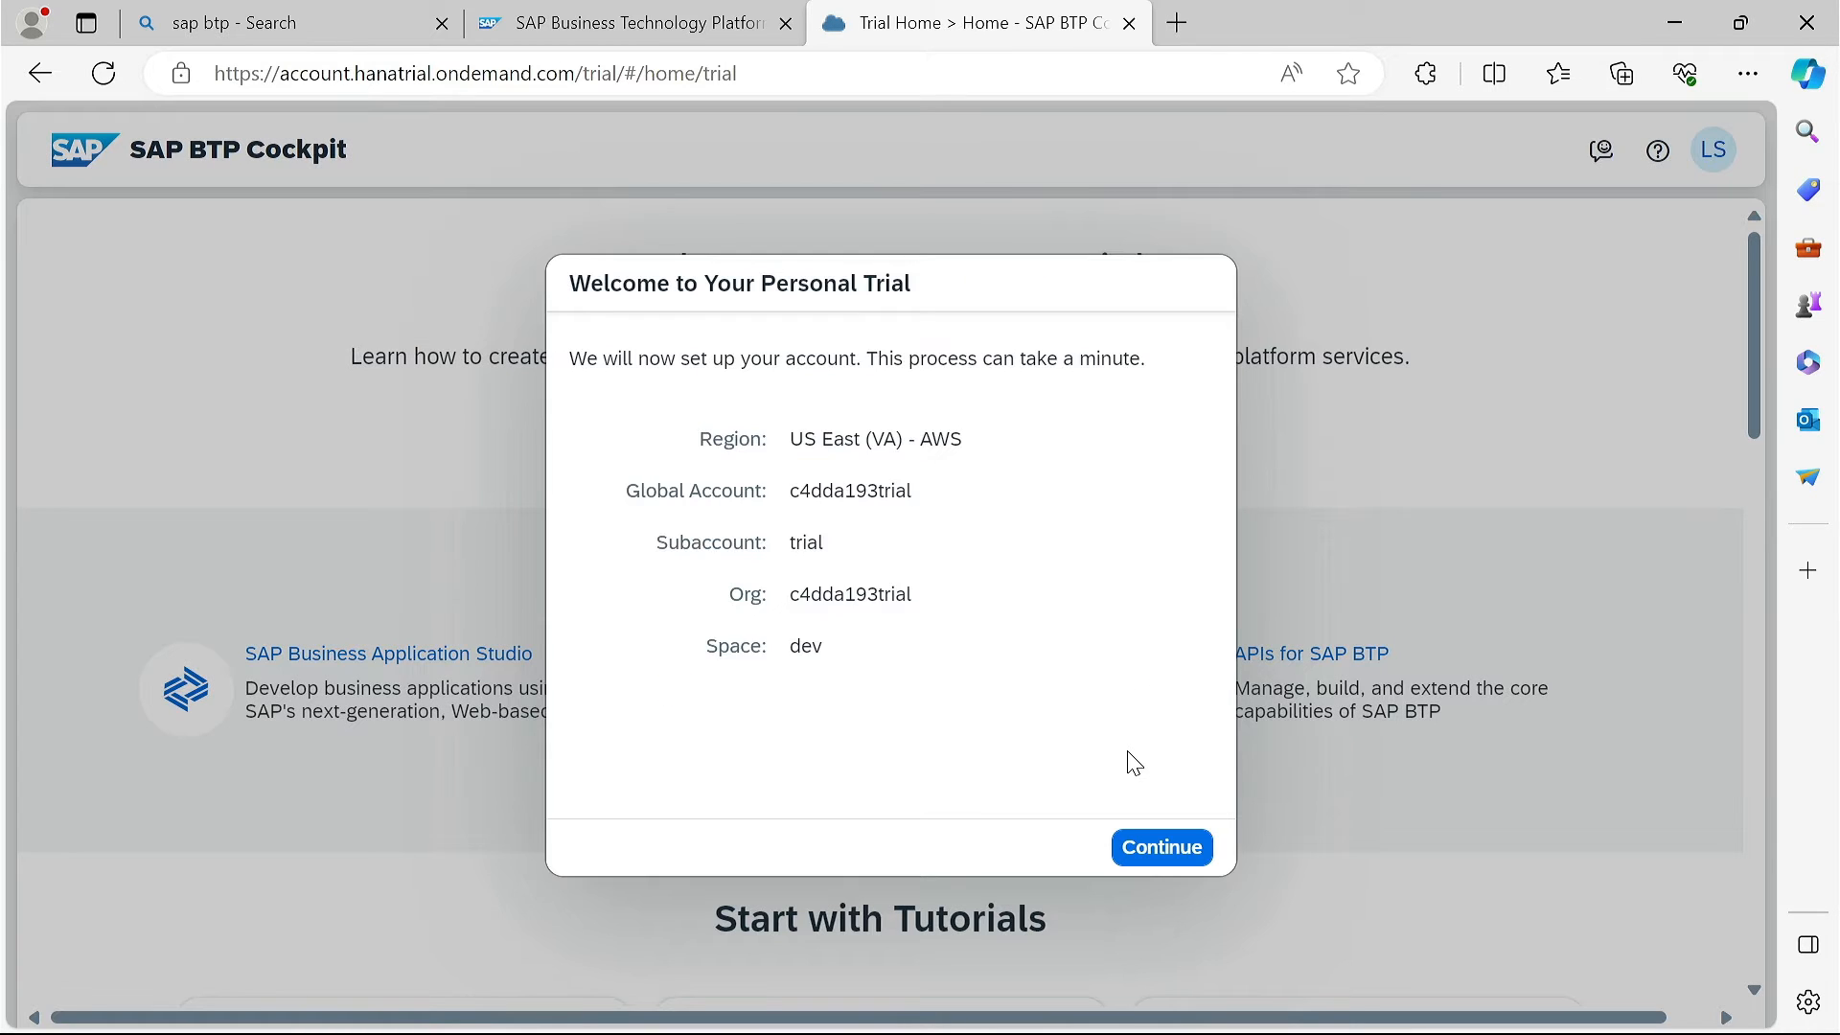
left_click(1163, 847)
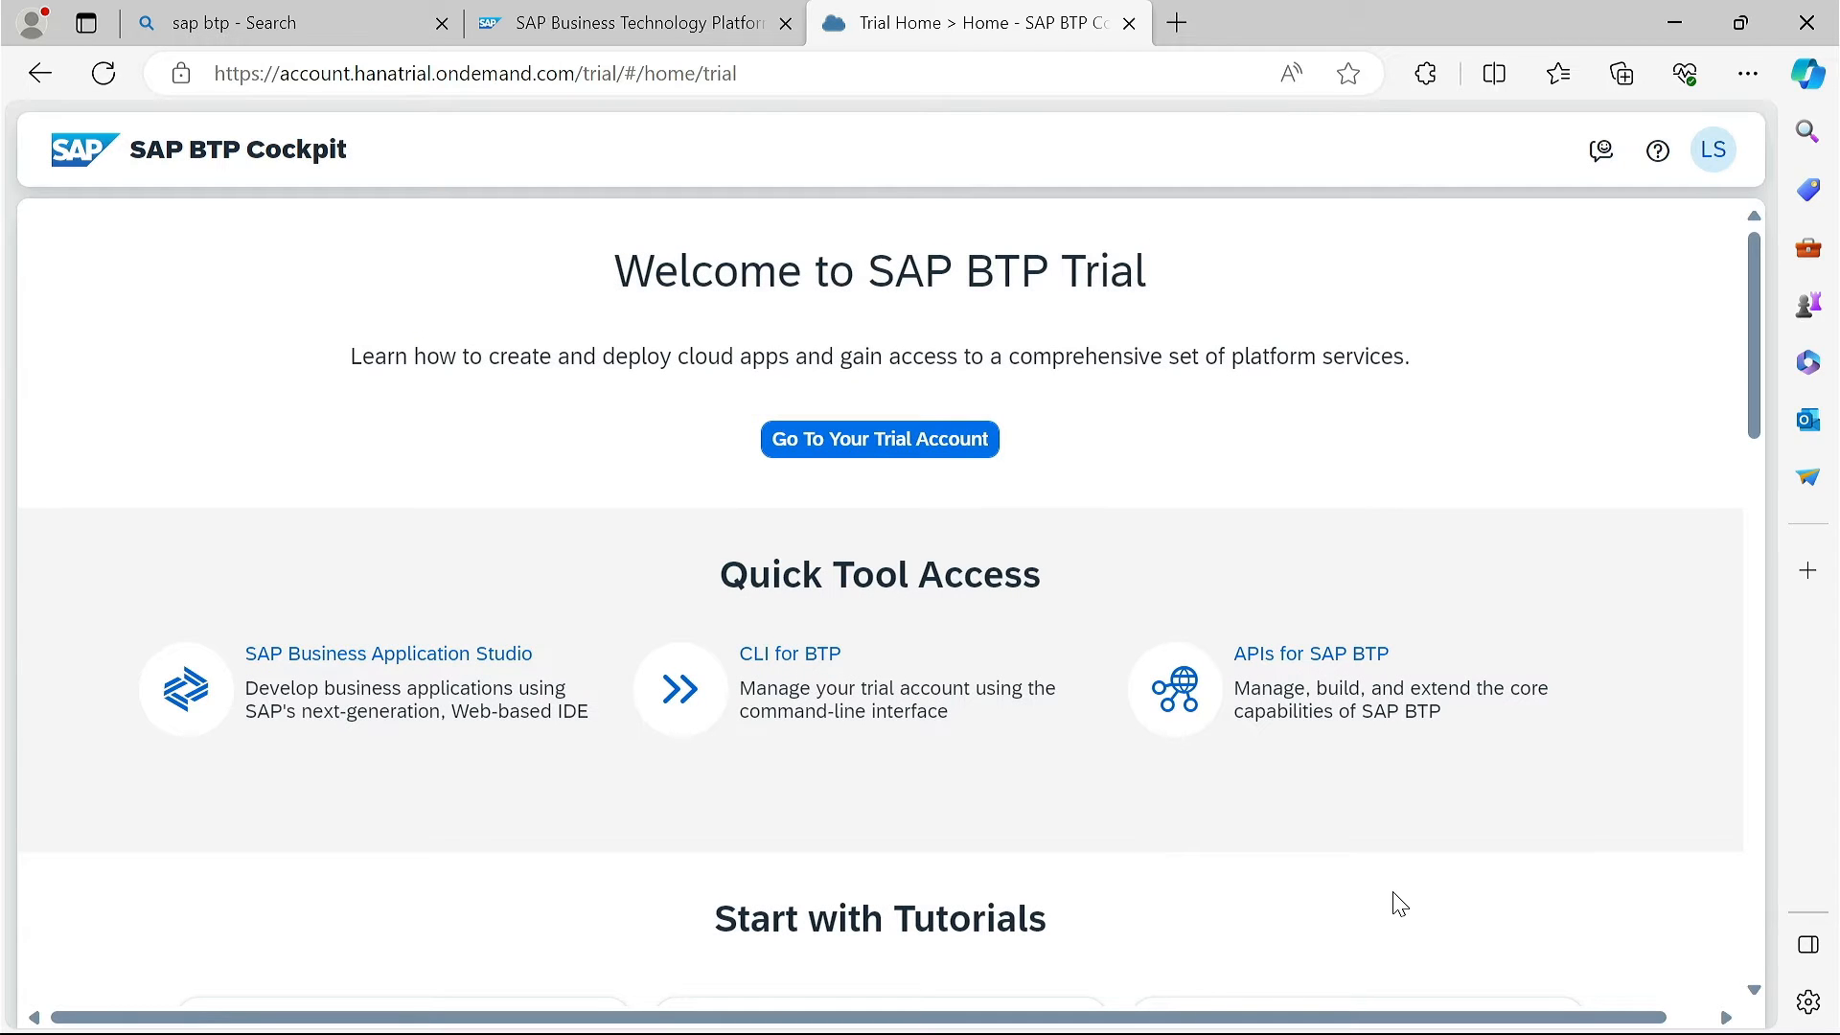
- Open the trial global account, then the 'trial' subaccount tile, and scroll through its overview
left_click(921, 450)
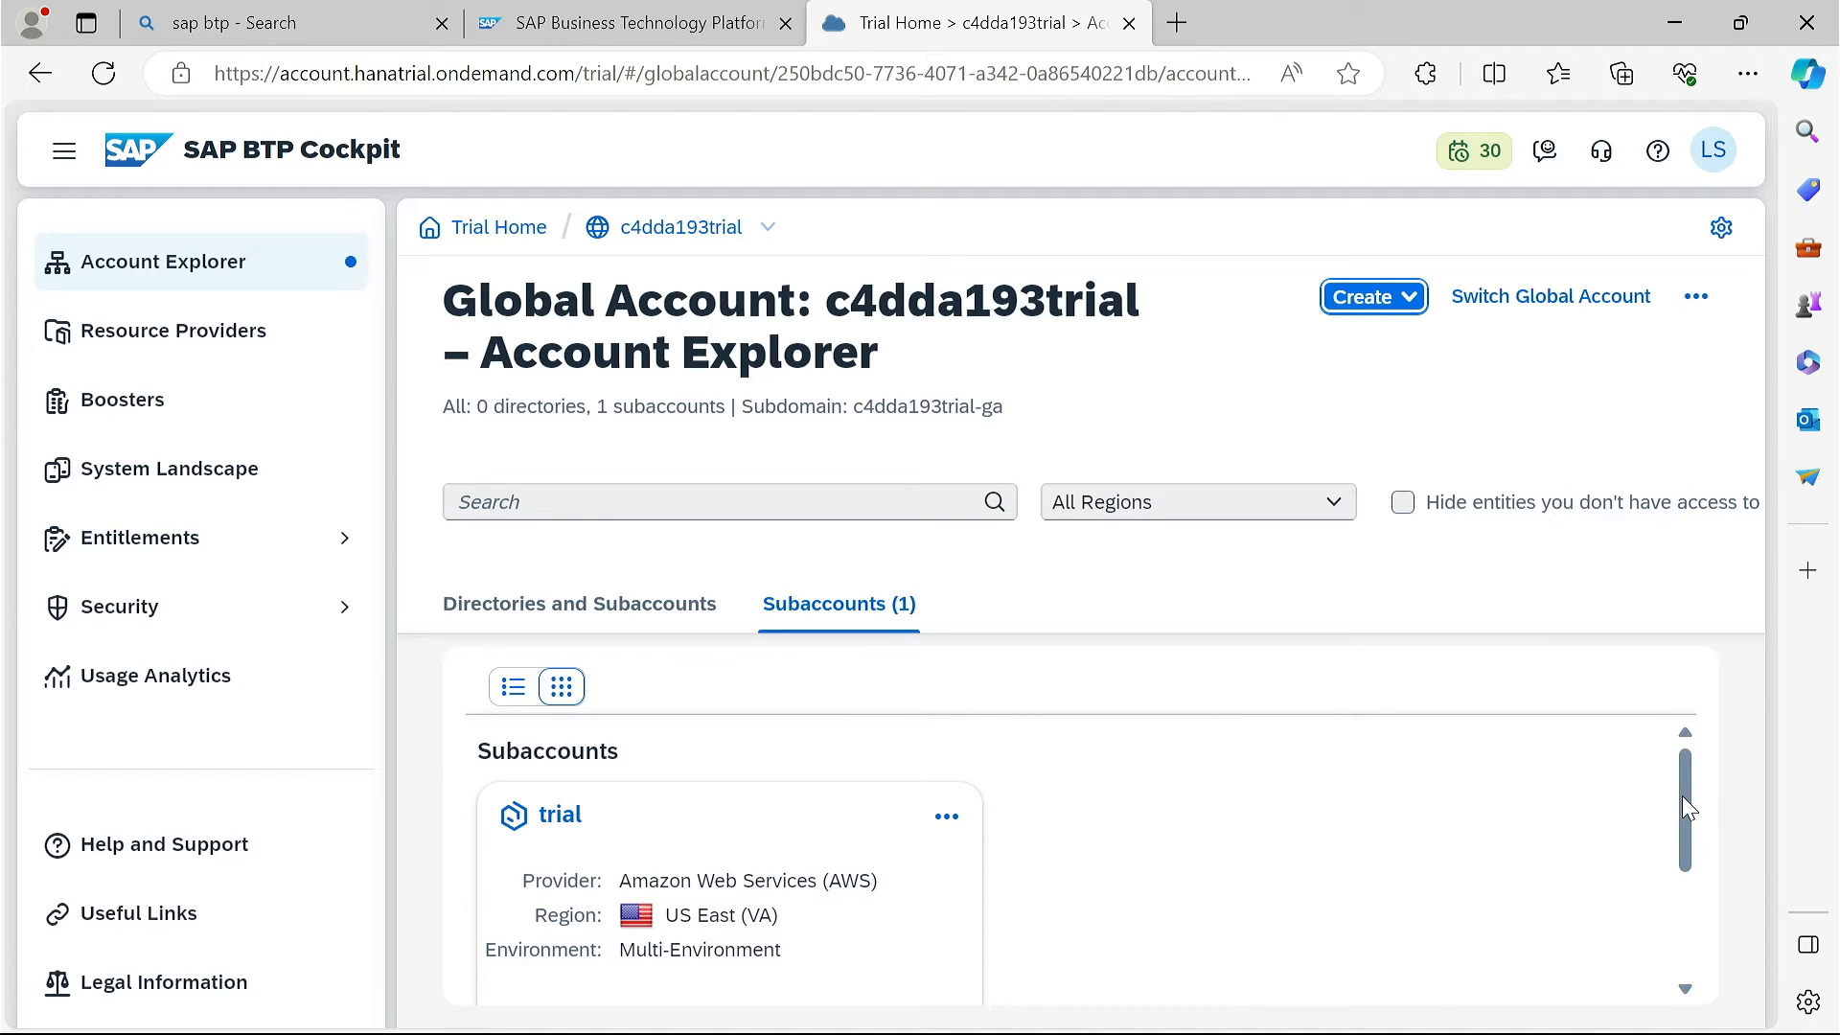
mouse_move(1681, 796)
left_mouse_down()
mouse_move(1681, 834)
mouse_move(1683, 811)
left_mouse_up()
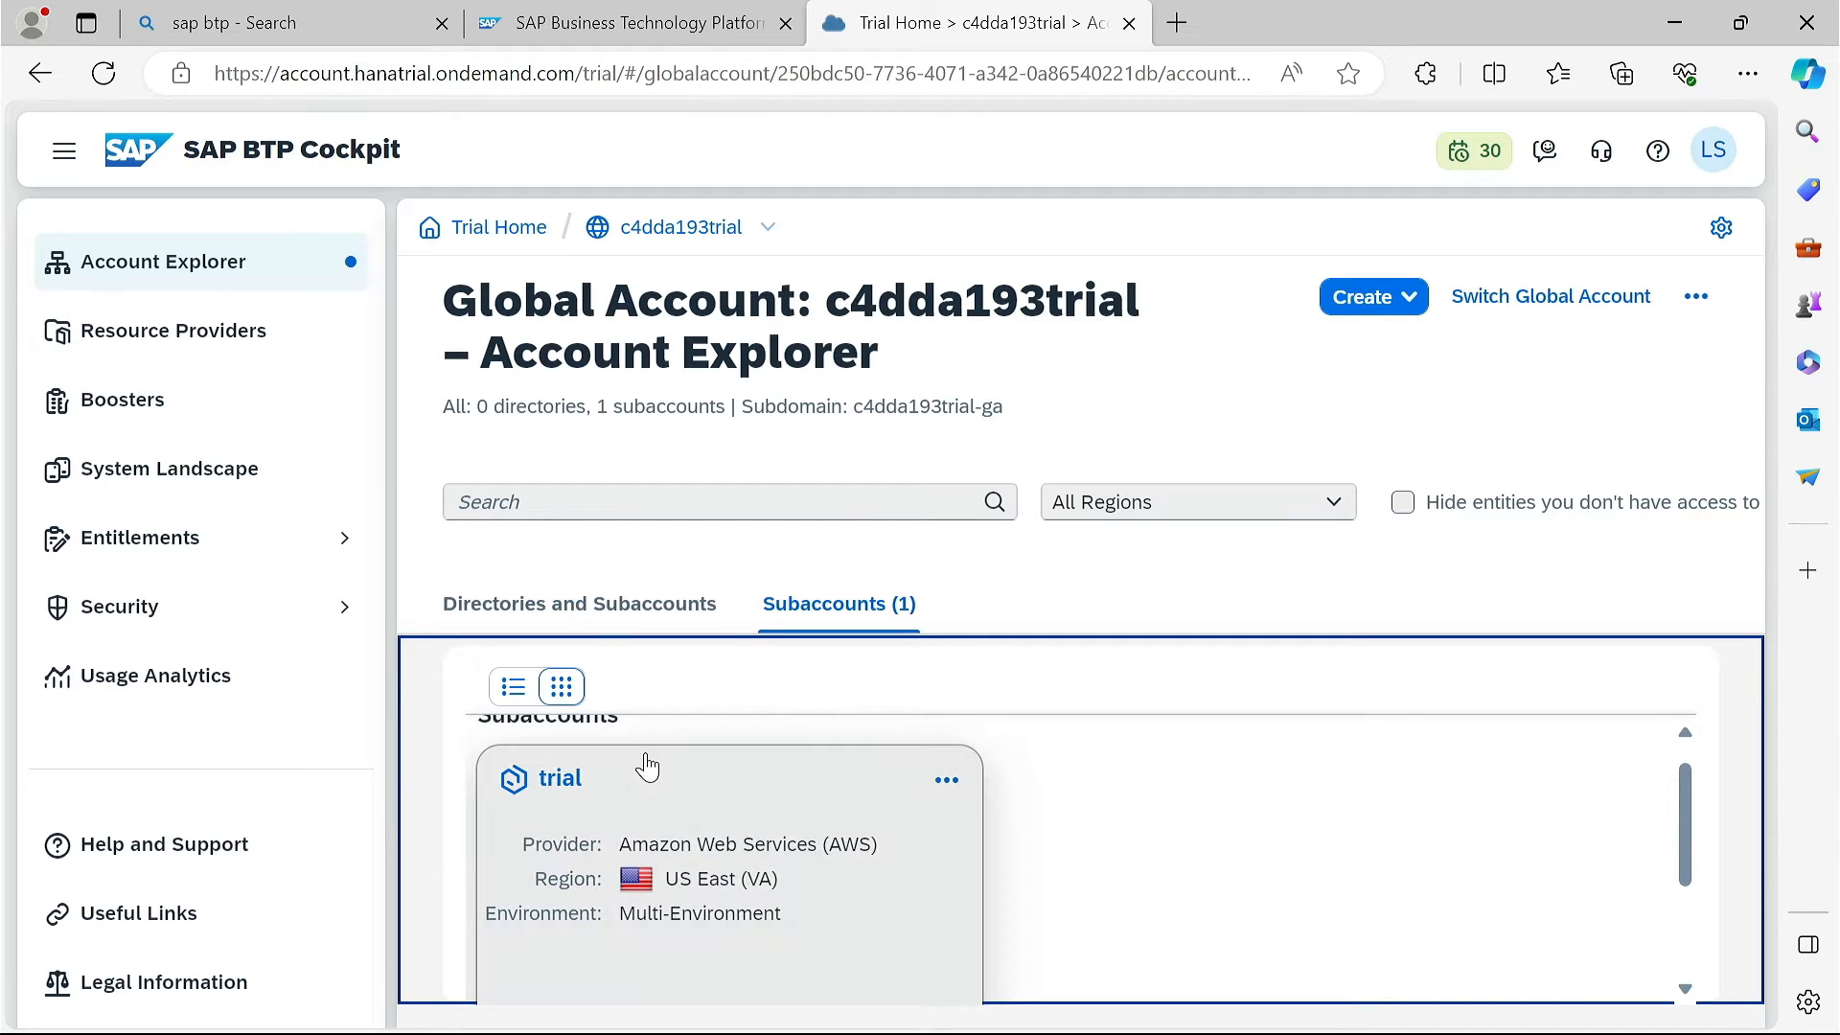
left_click(562, 778)
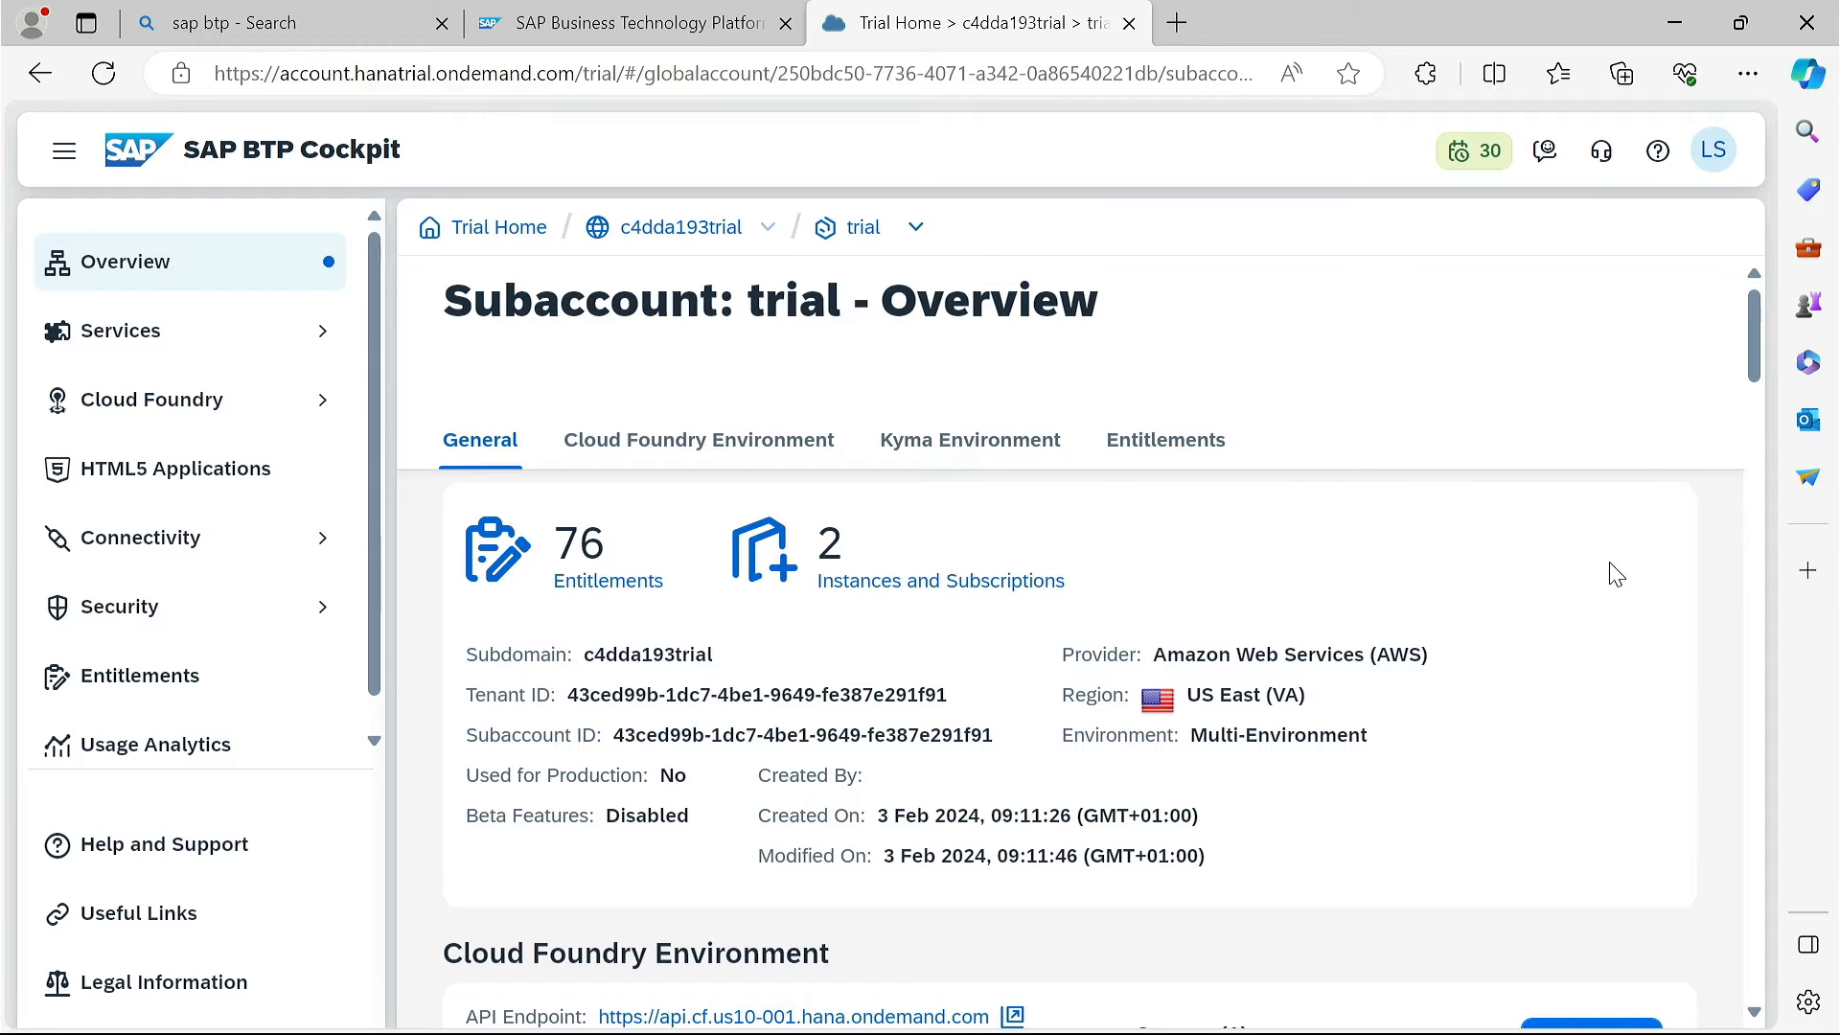
scroll(1629, 573, "down", 2)
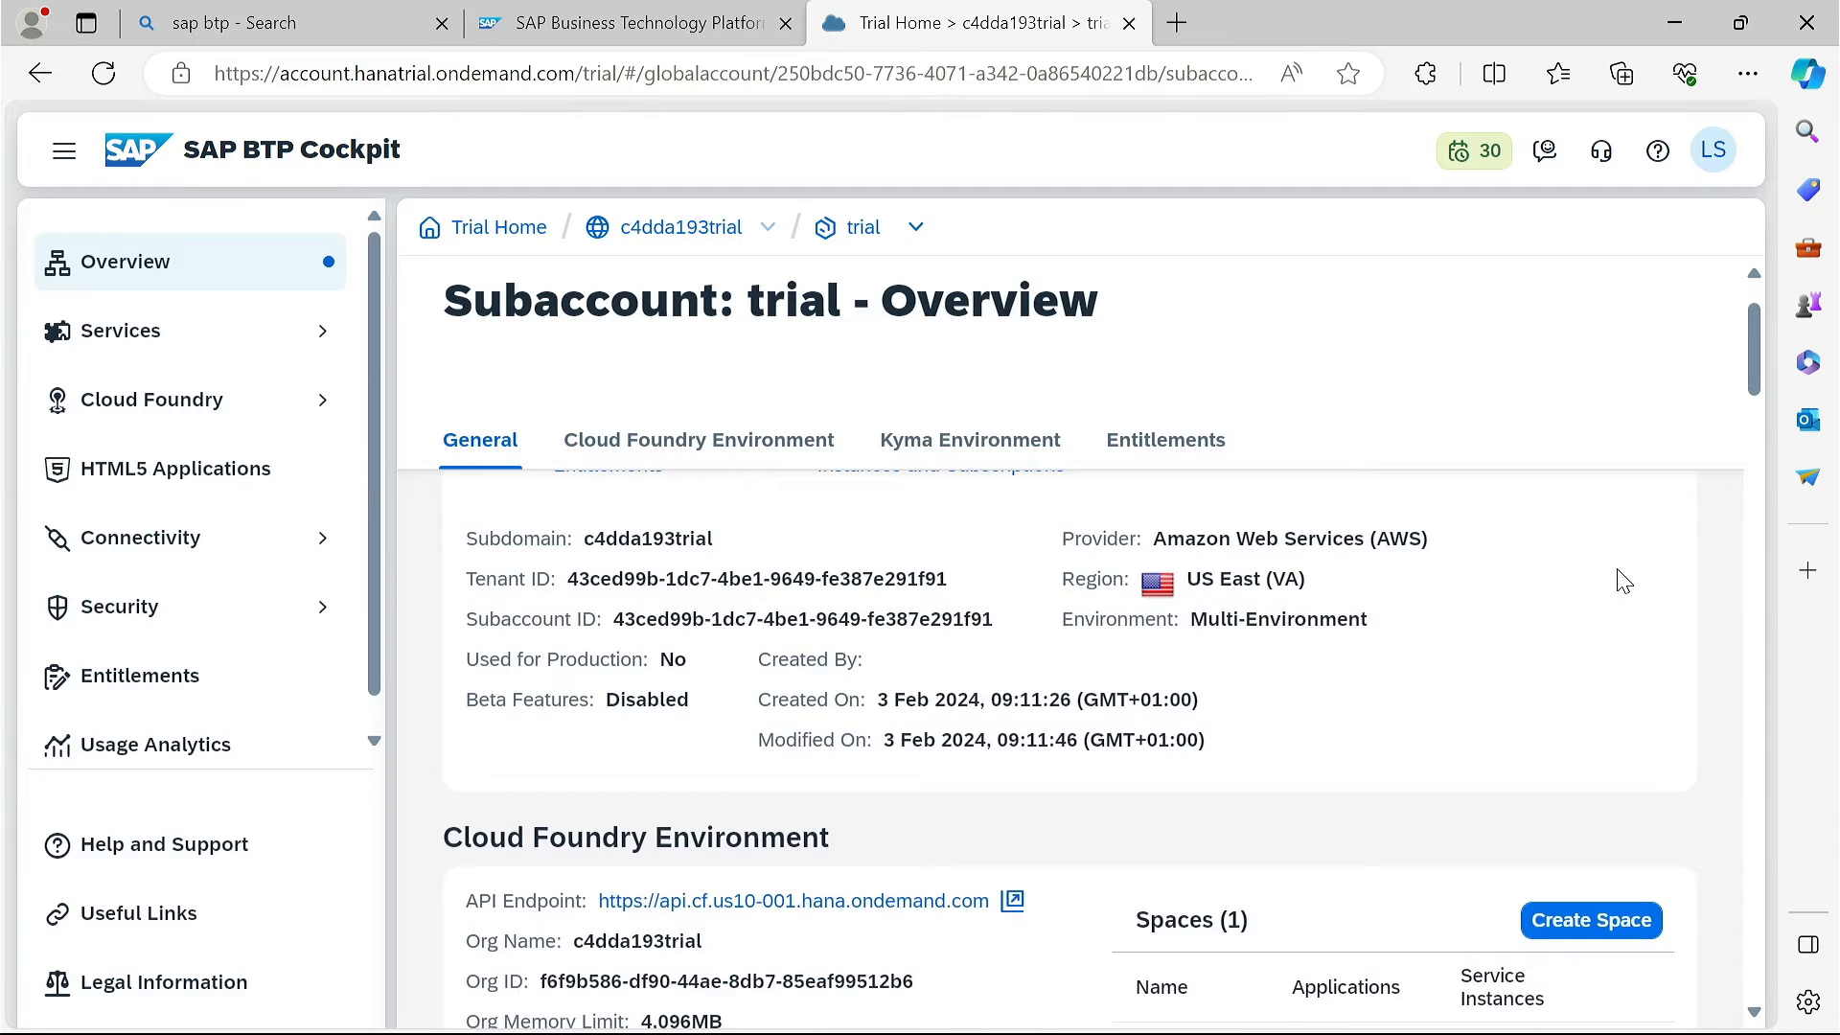
scroll(1482, 586, "down", 1)
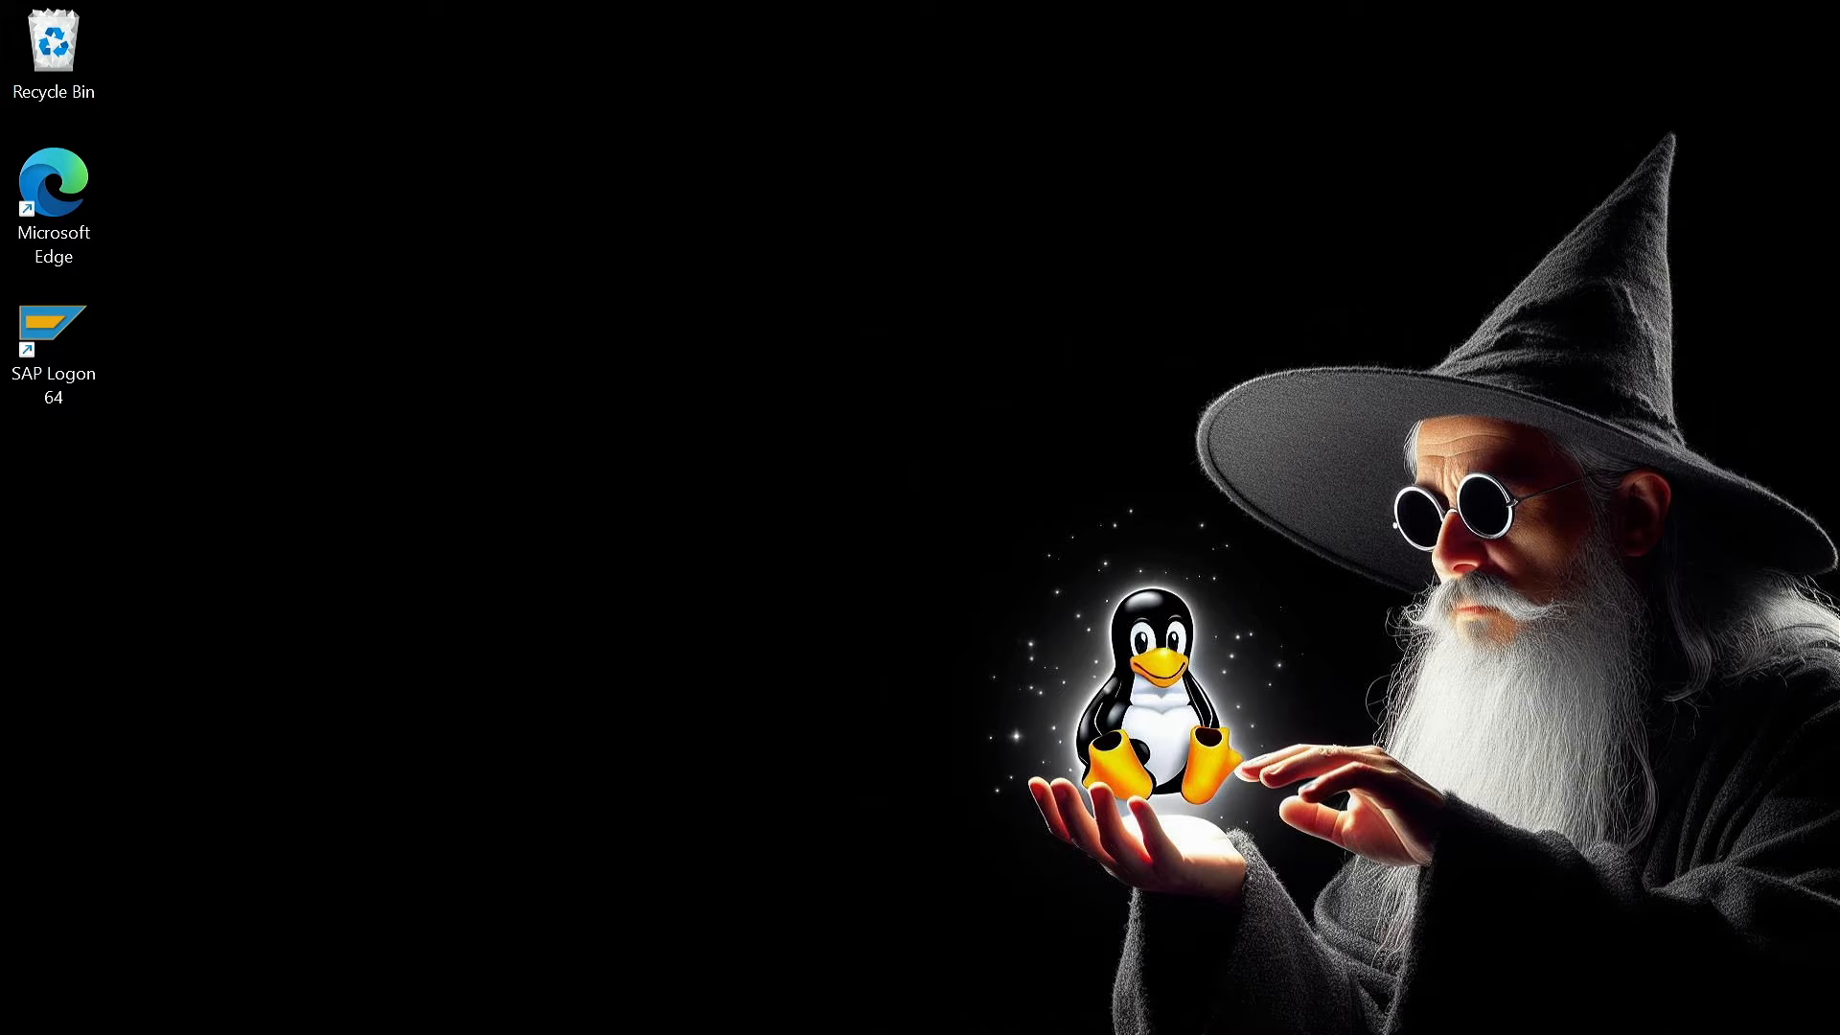
- Enter the a4h container with docker exec and list the files in /usr/local/sbin
left_click(1056, 1010)
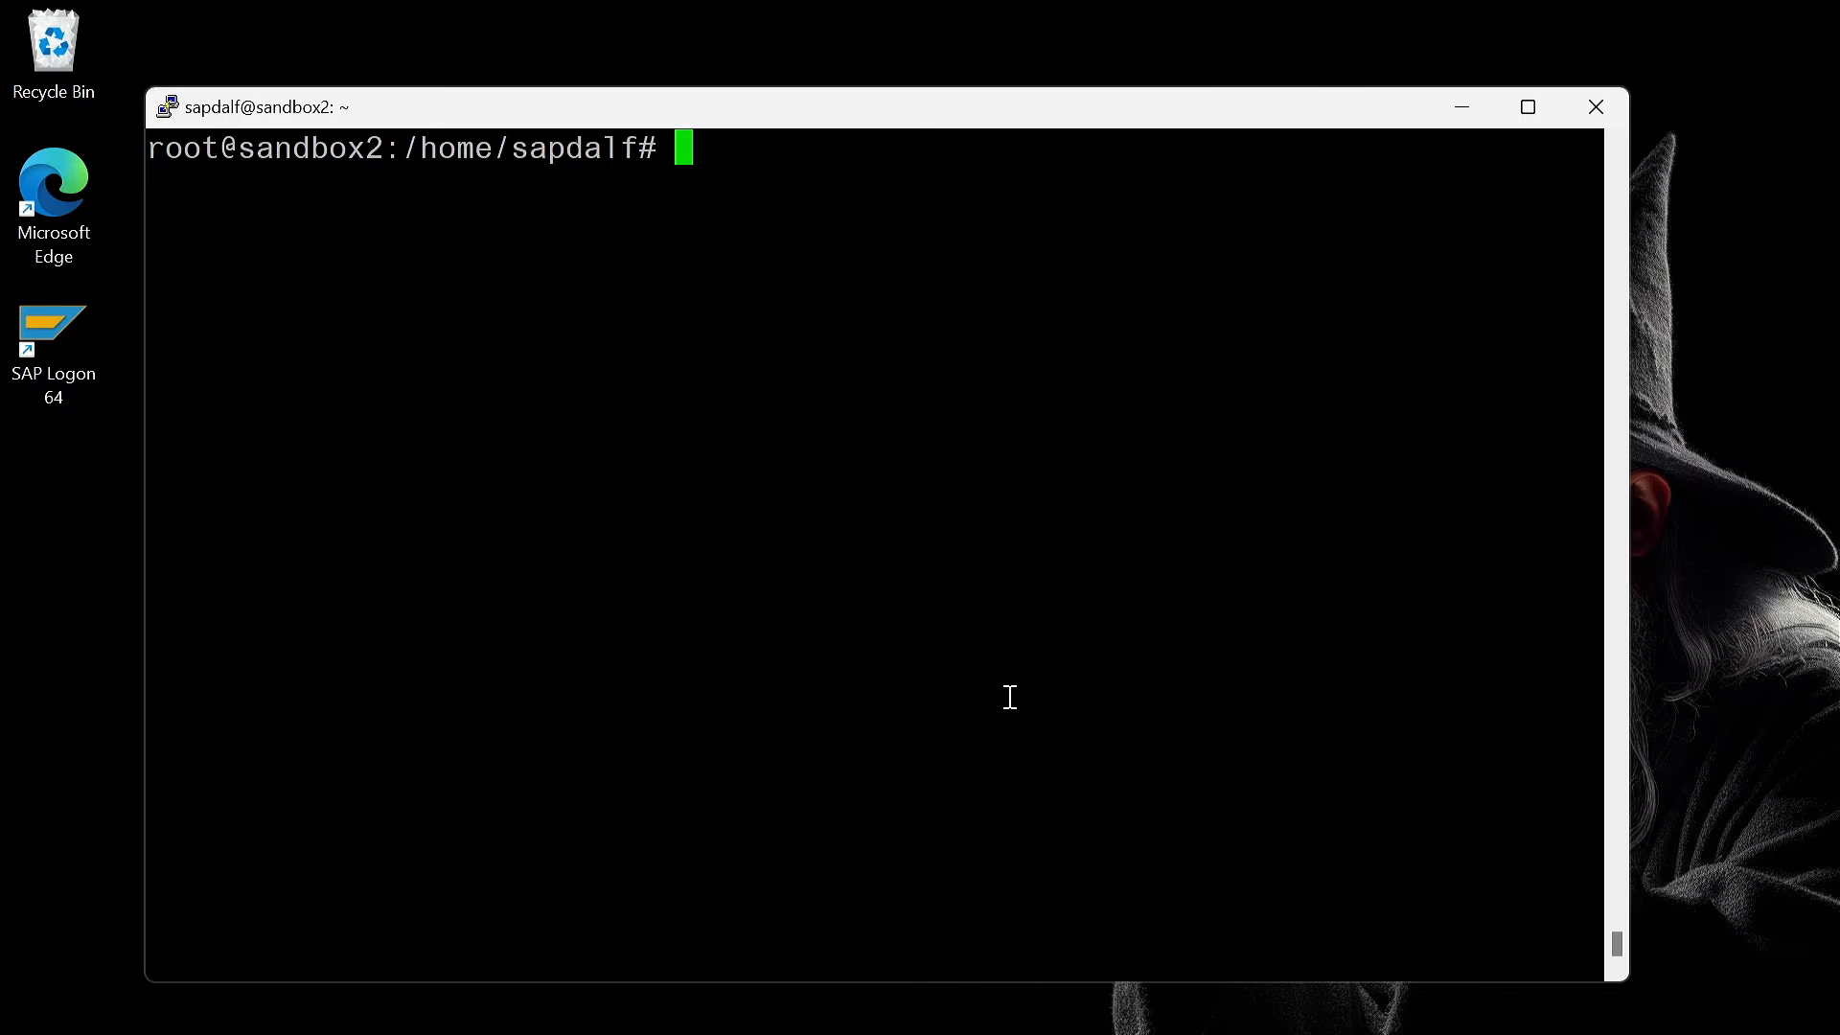
type("docke")
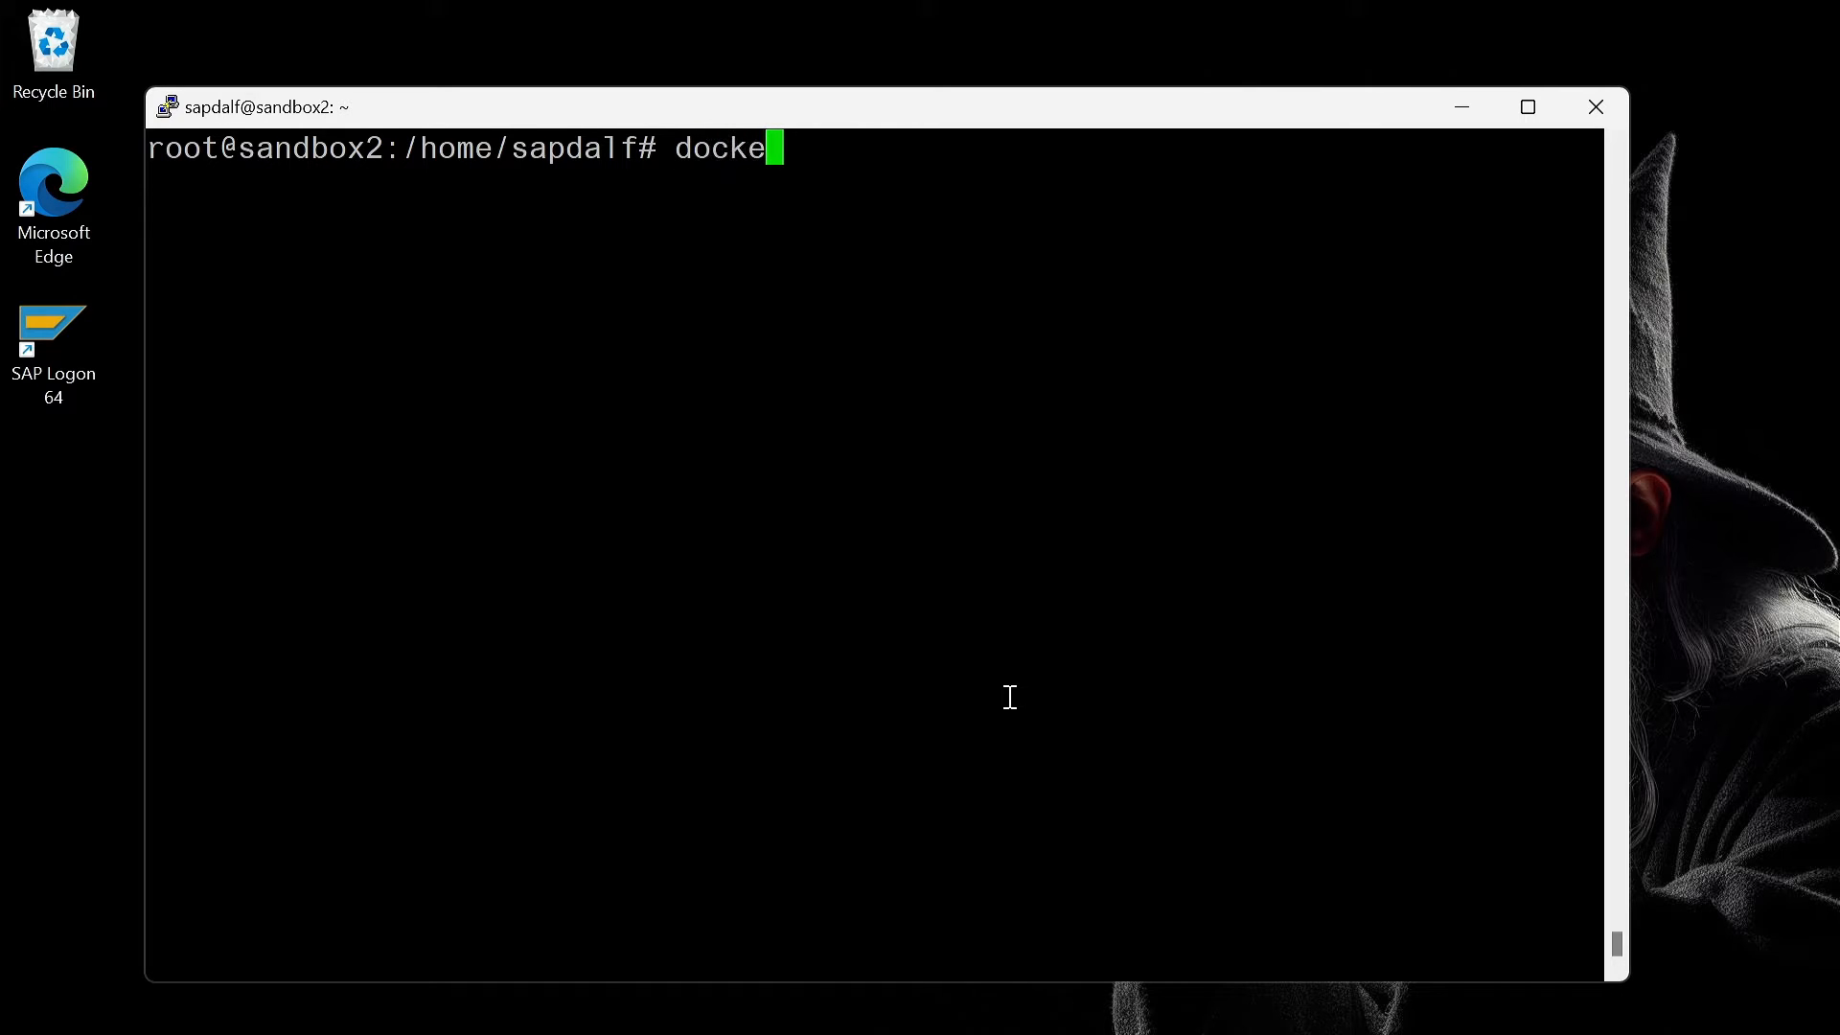
type("r exec ")
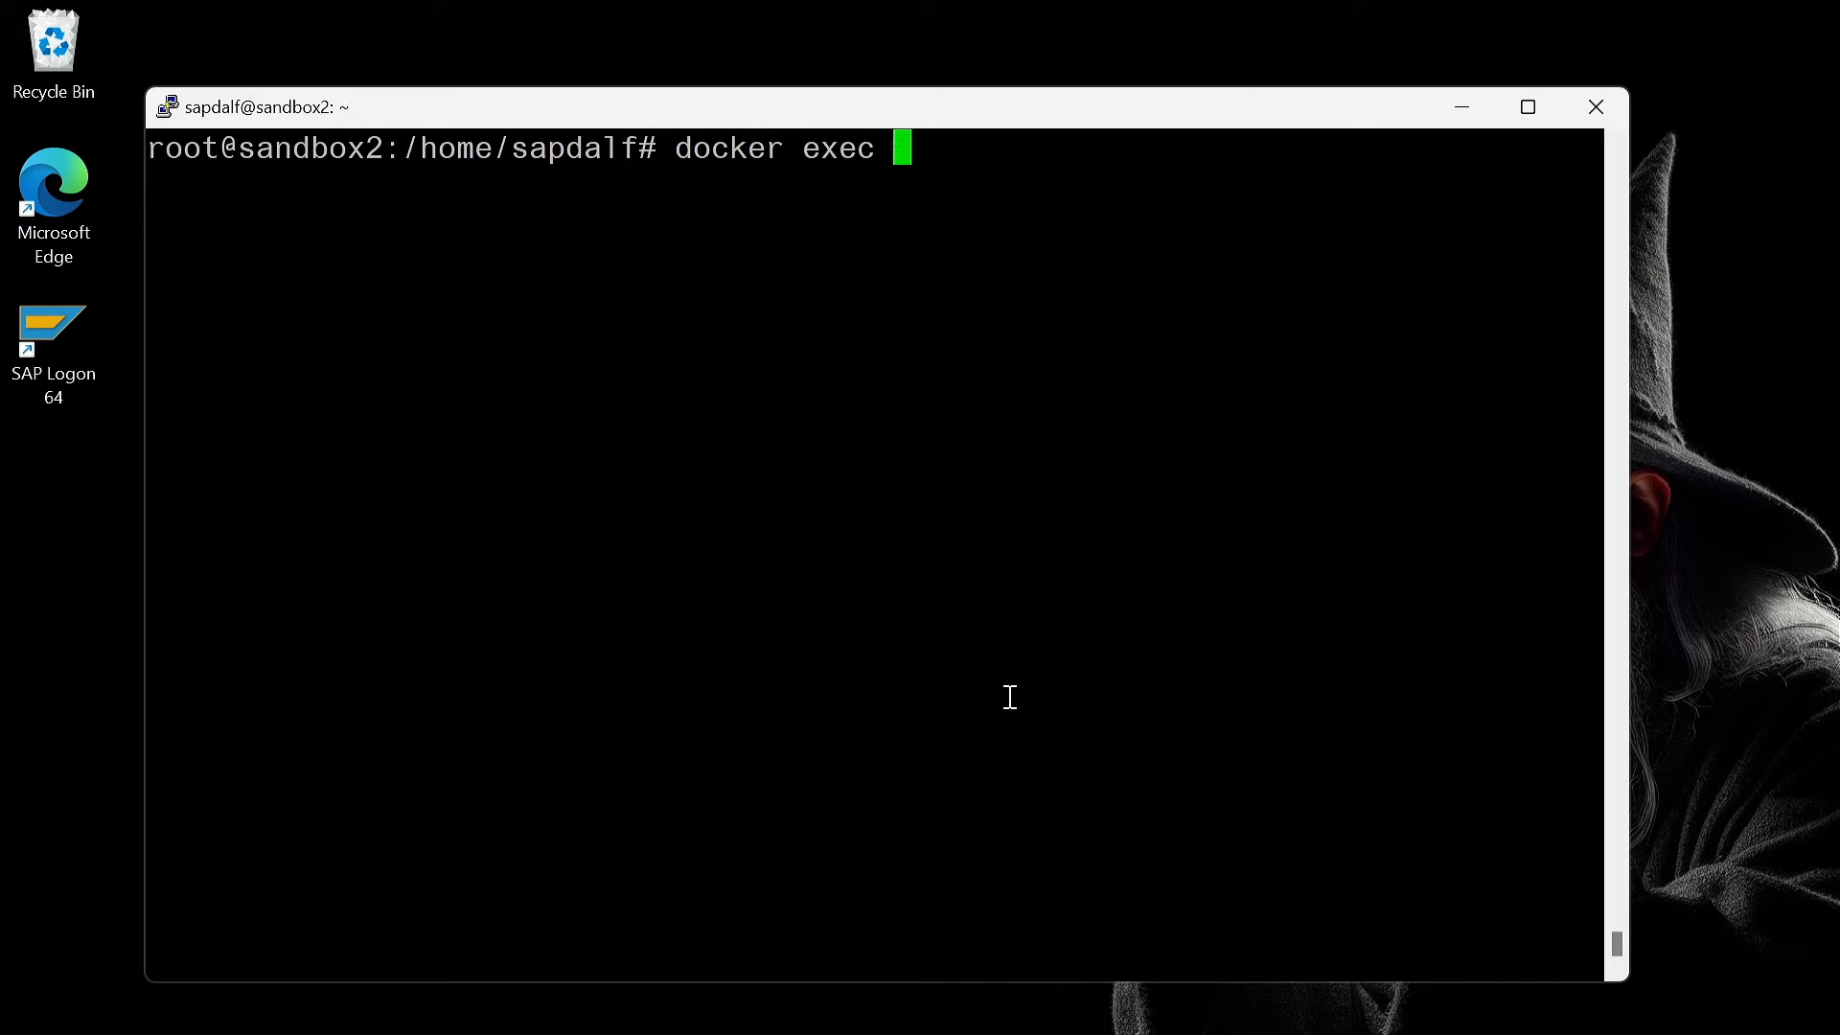
type("-it a4")
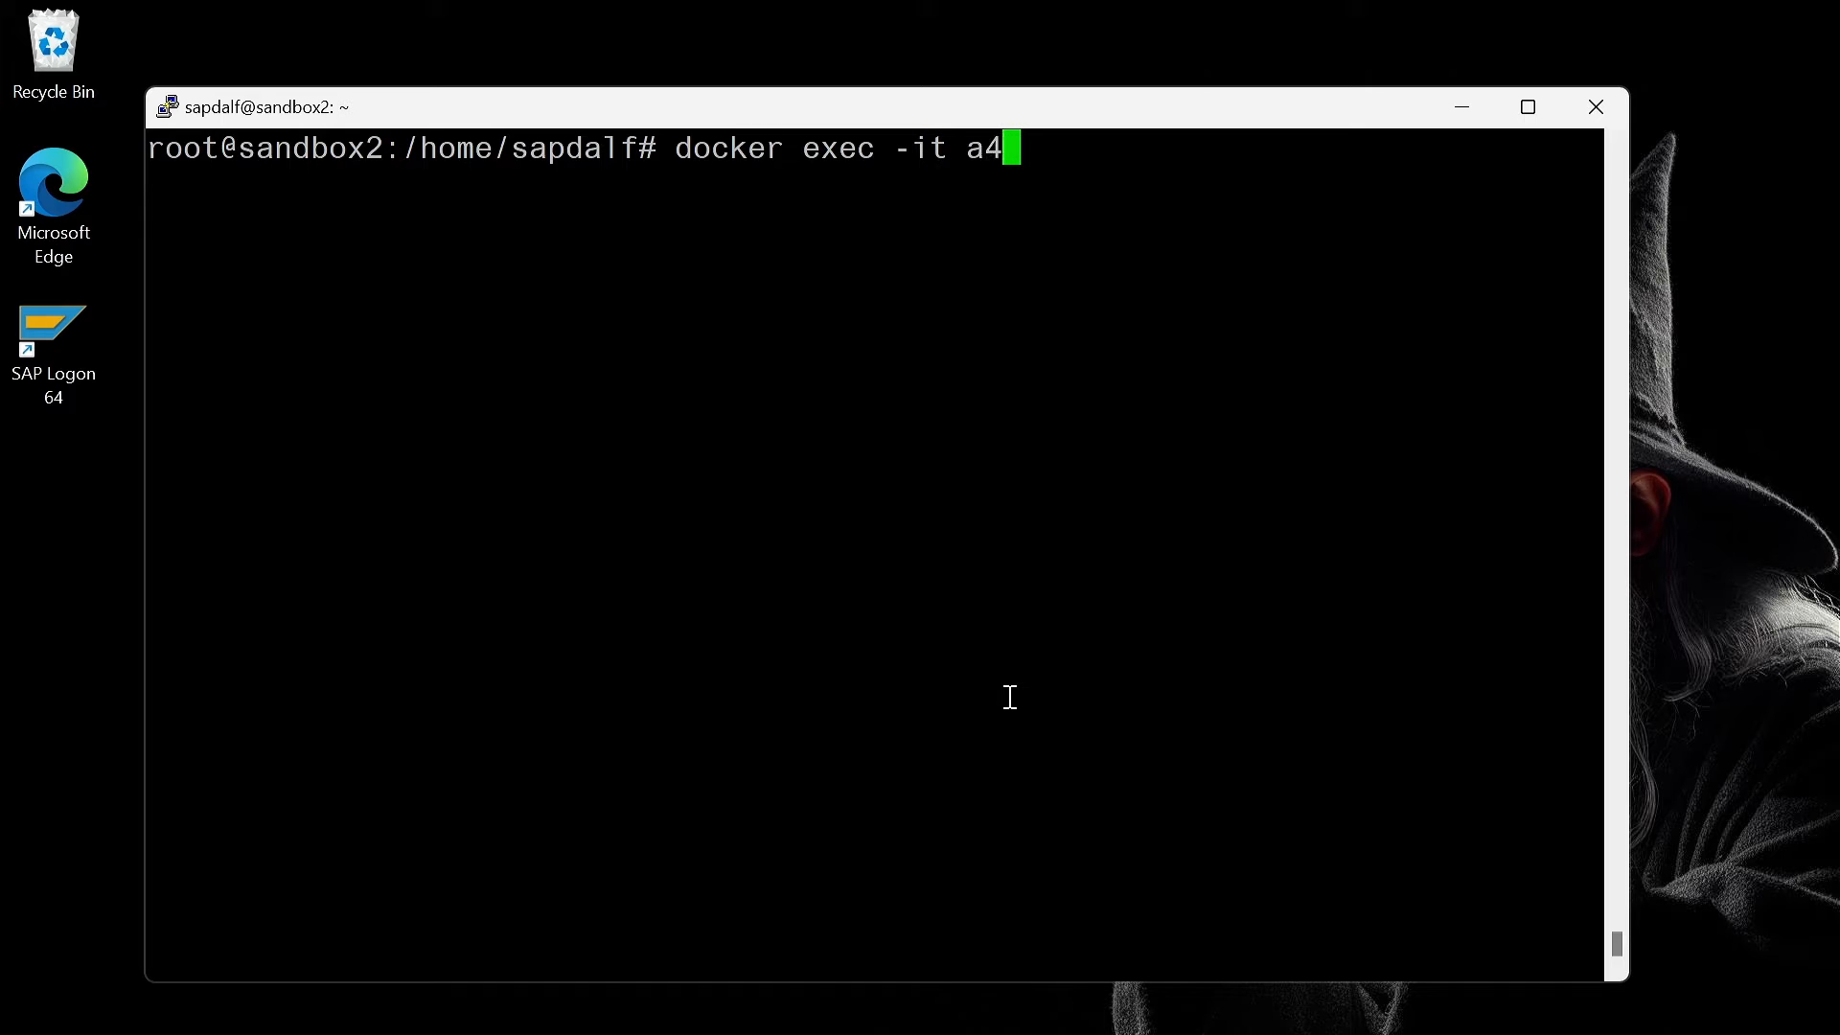
type("h /bin/bash")
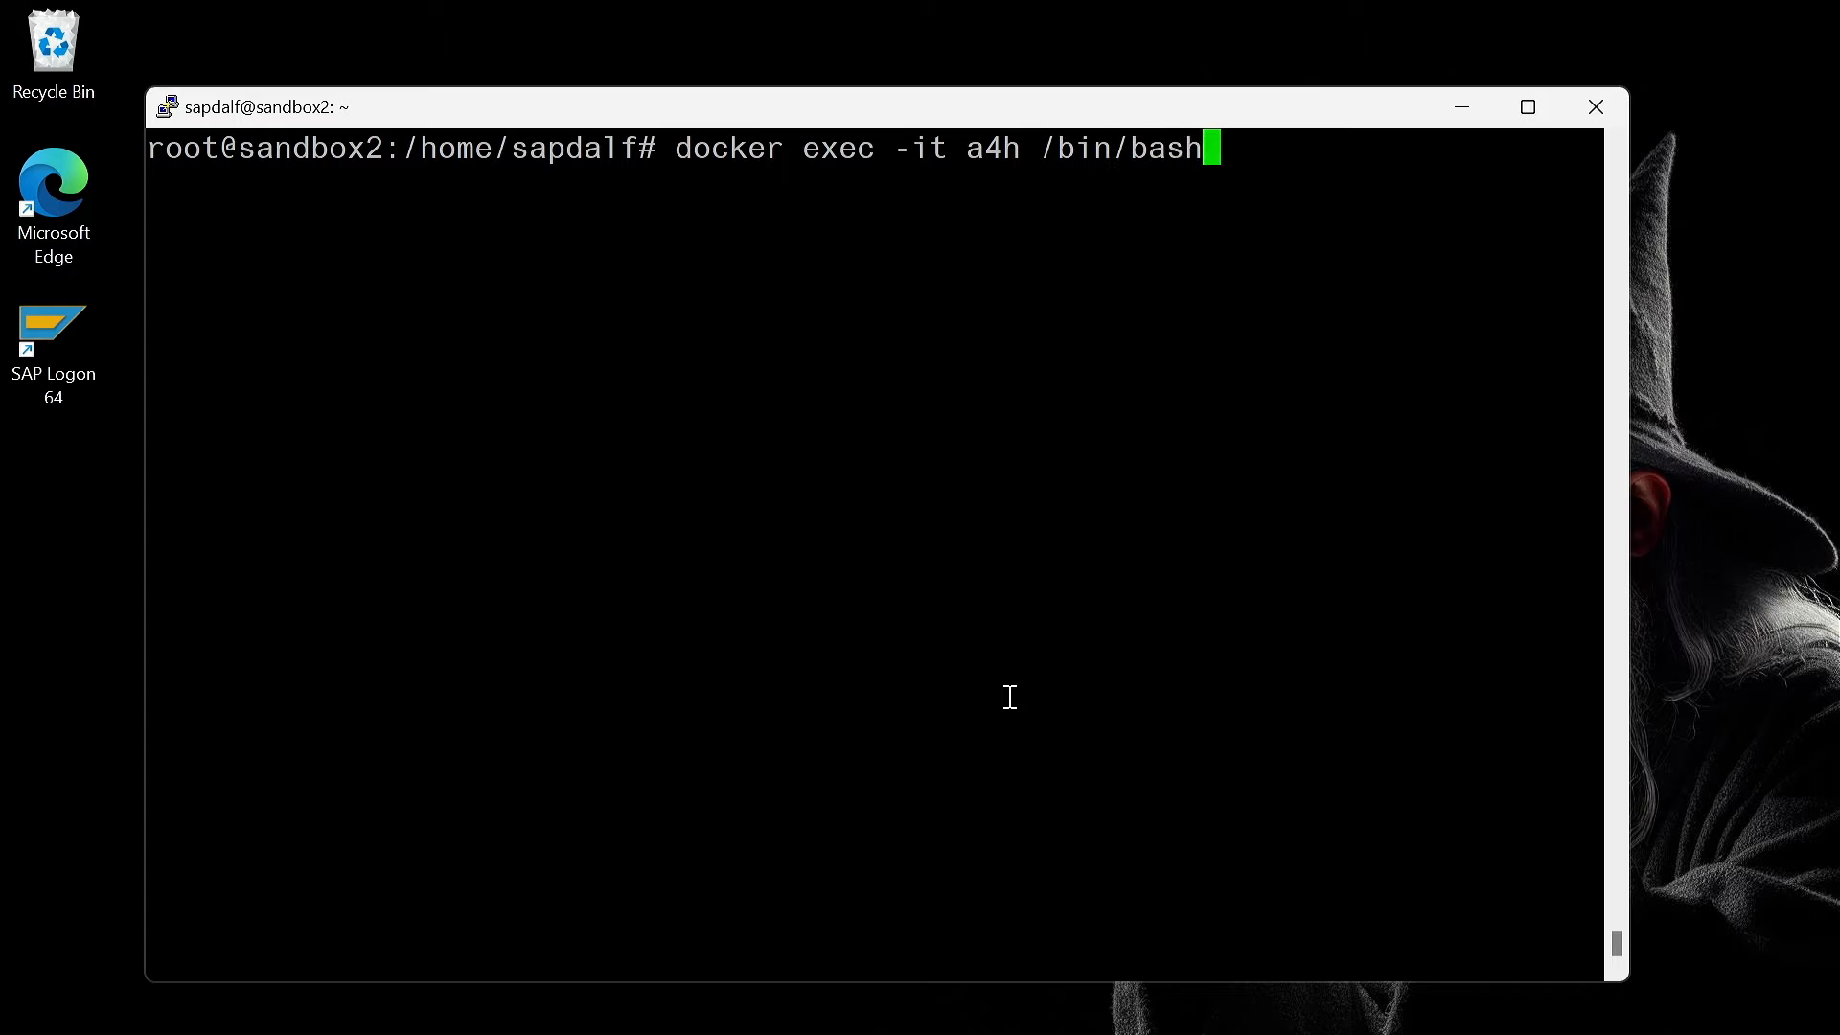
key("Return")
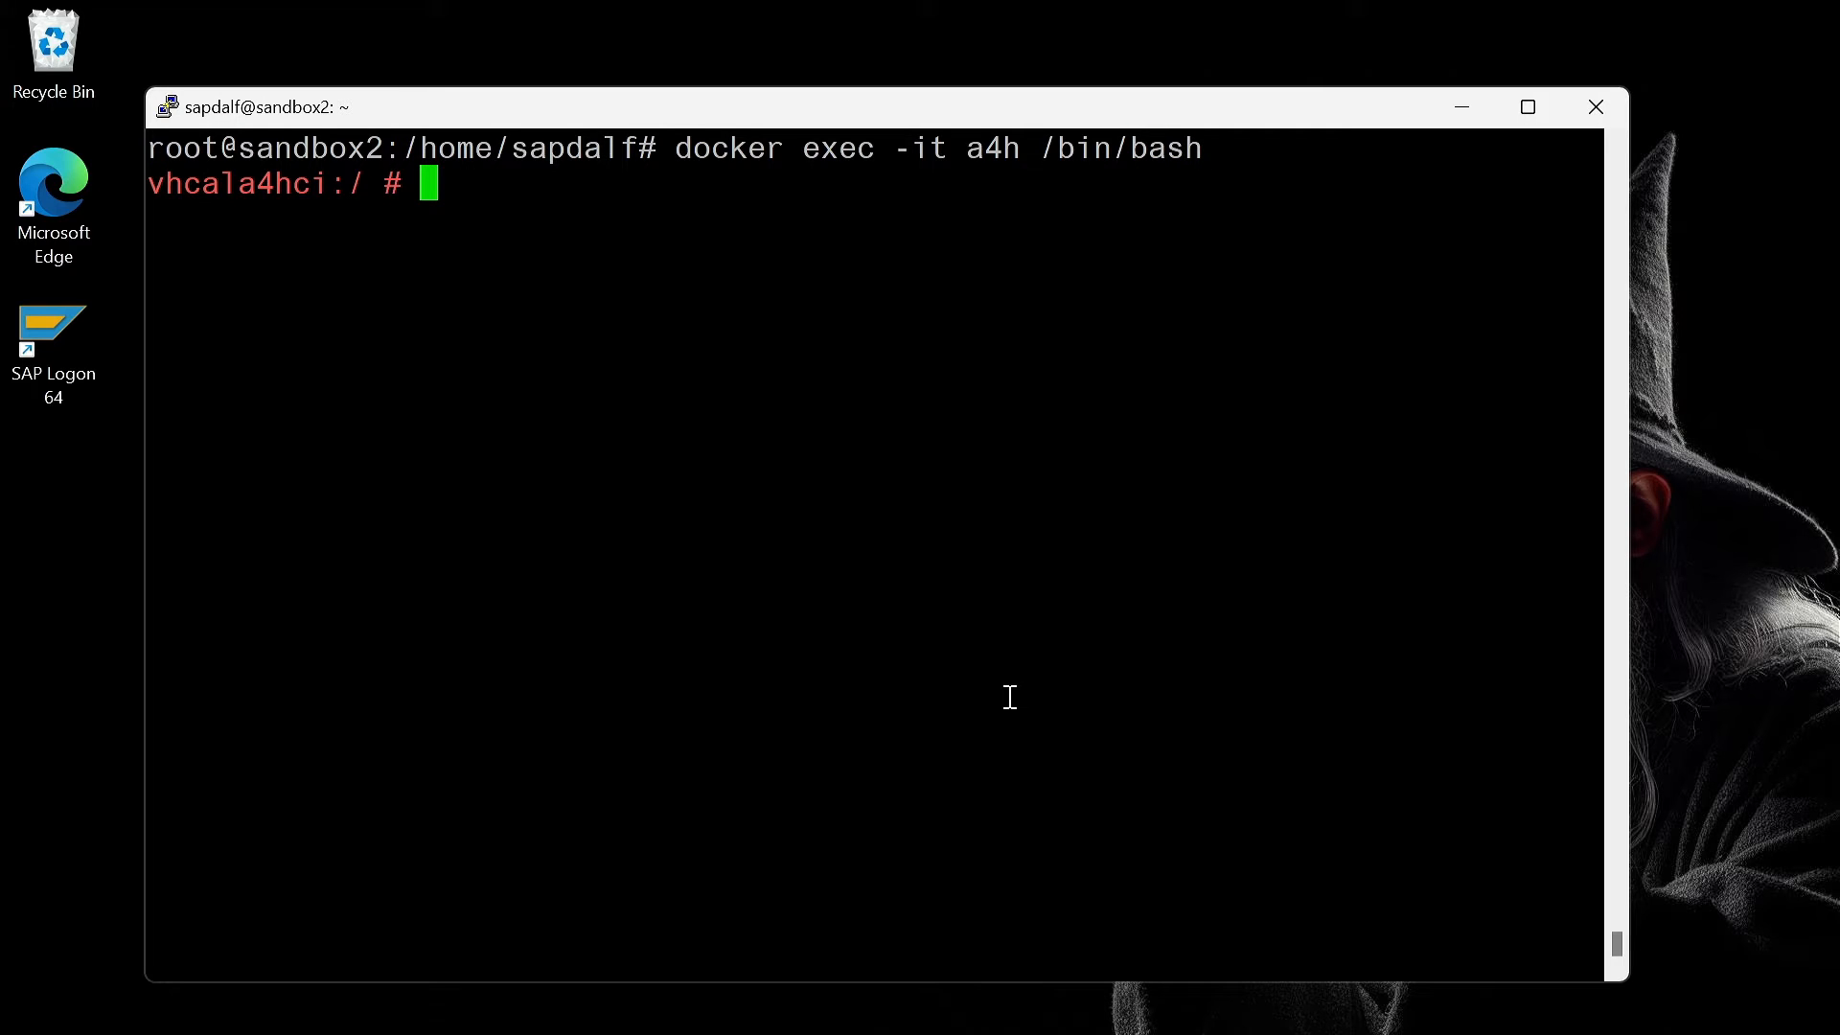
type("cd /u")
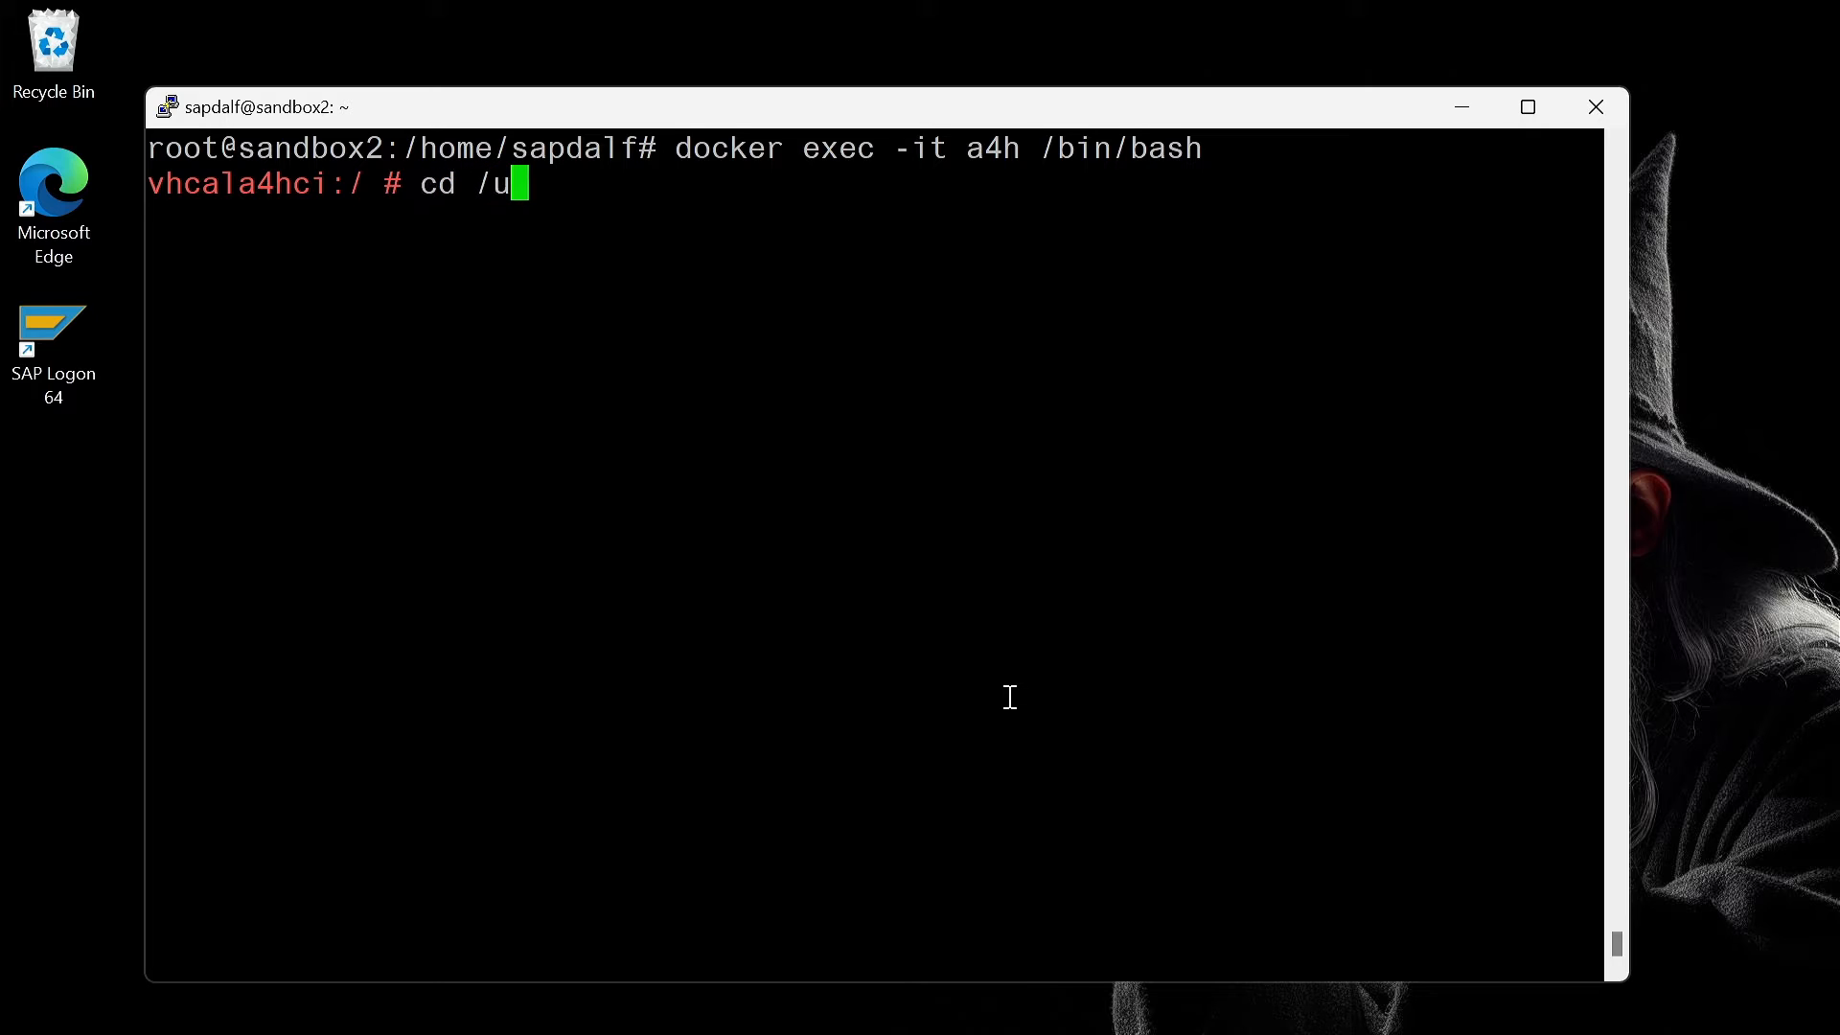
type("sr/lo")
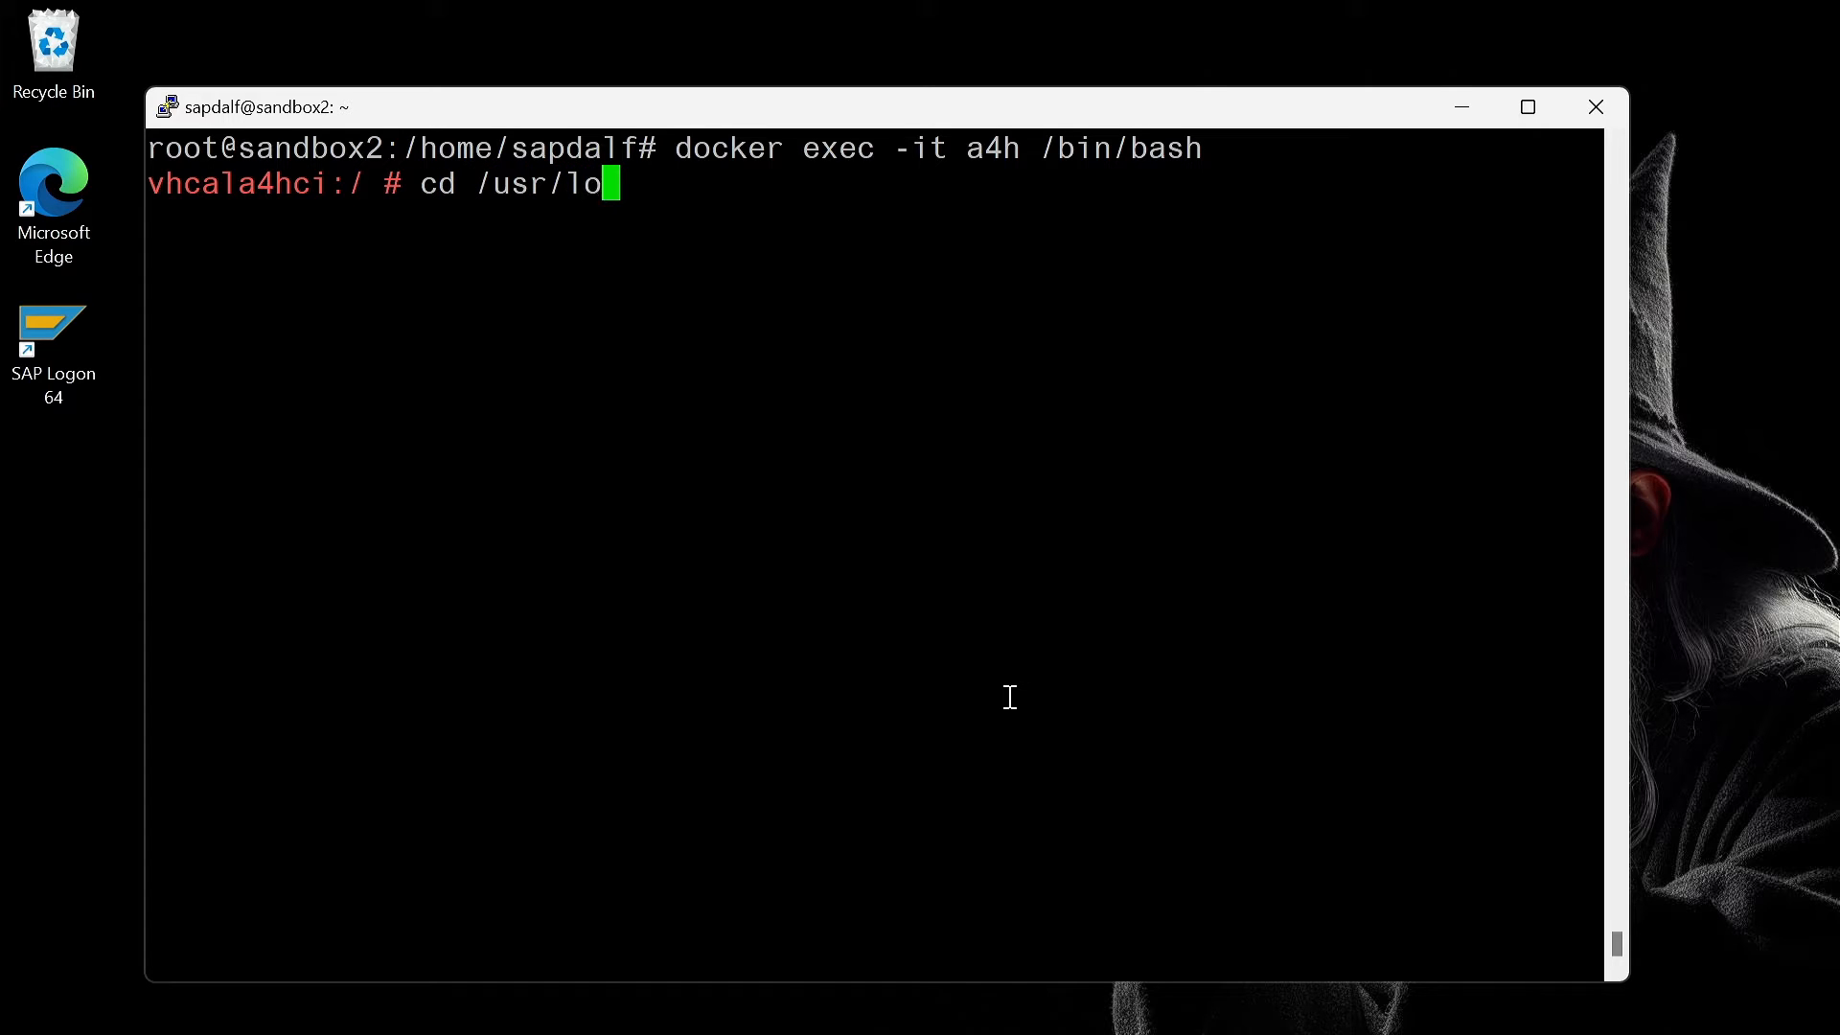
type("cal/sbin")
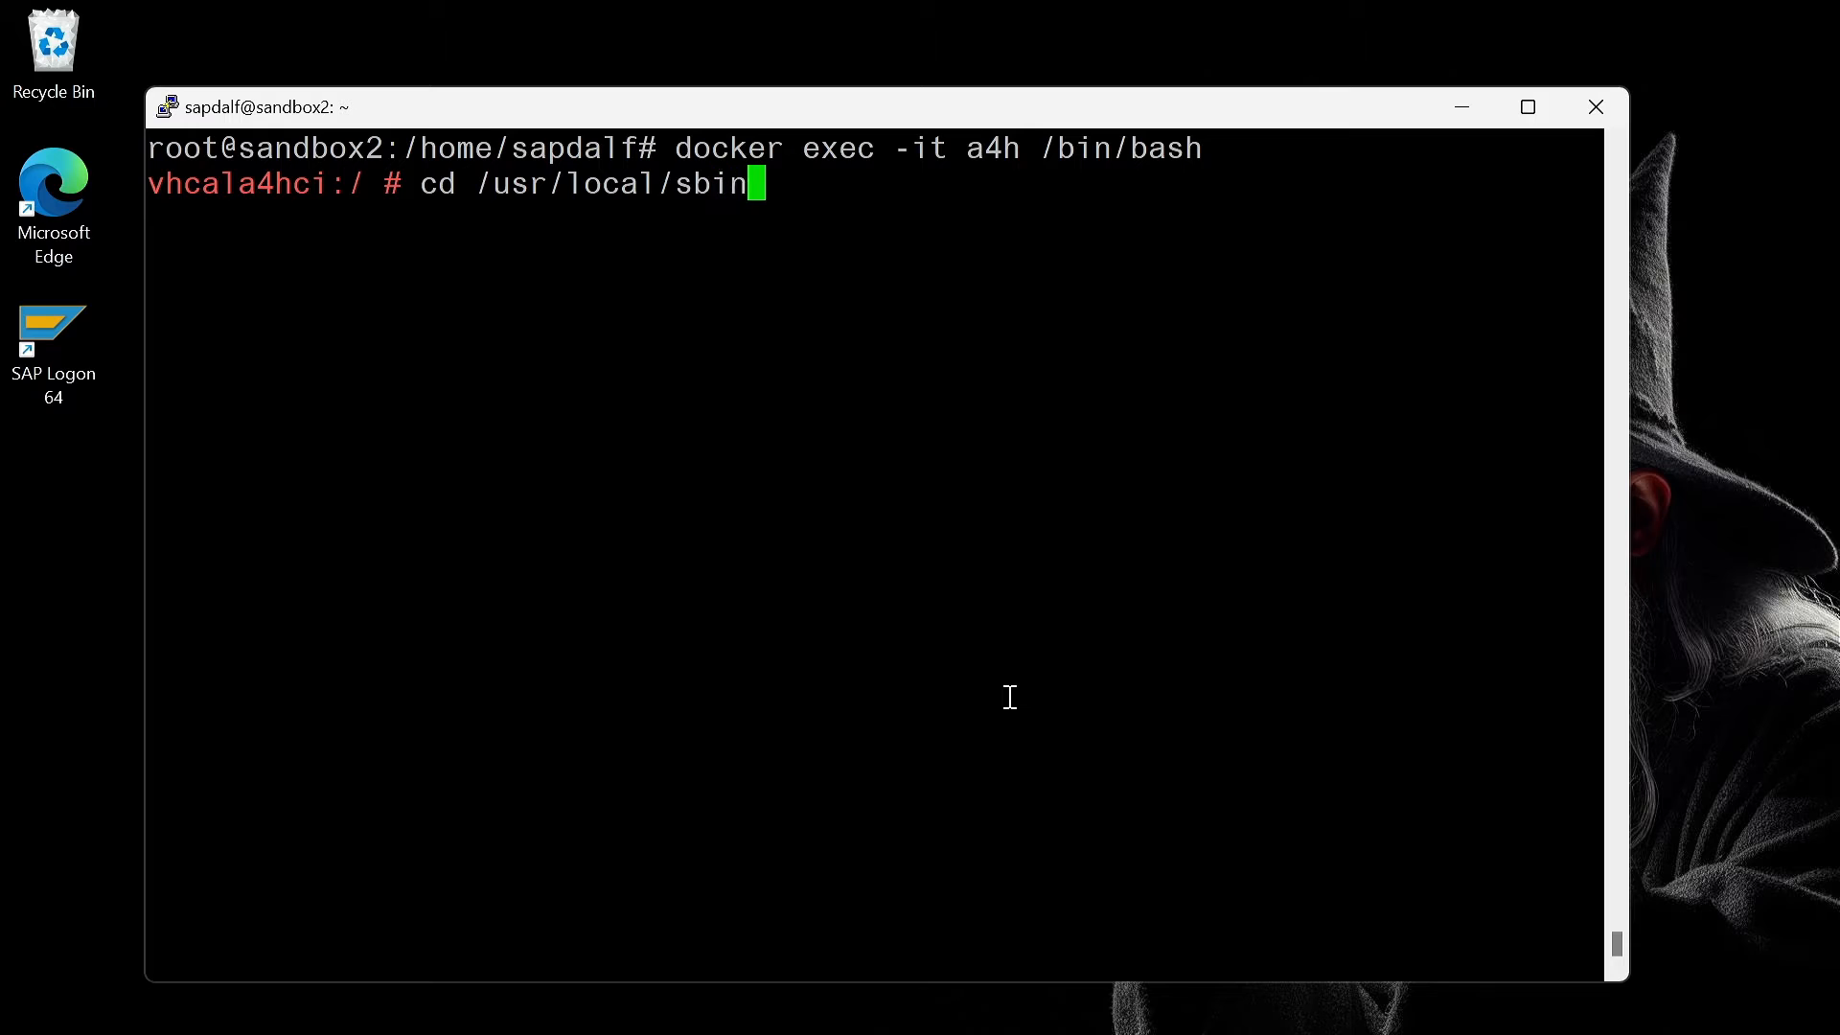
key("Return")
type("ls")
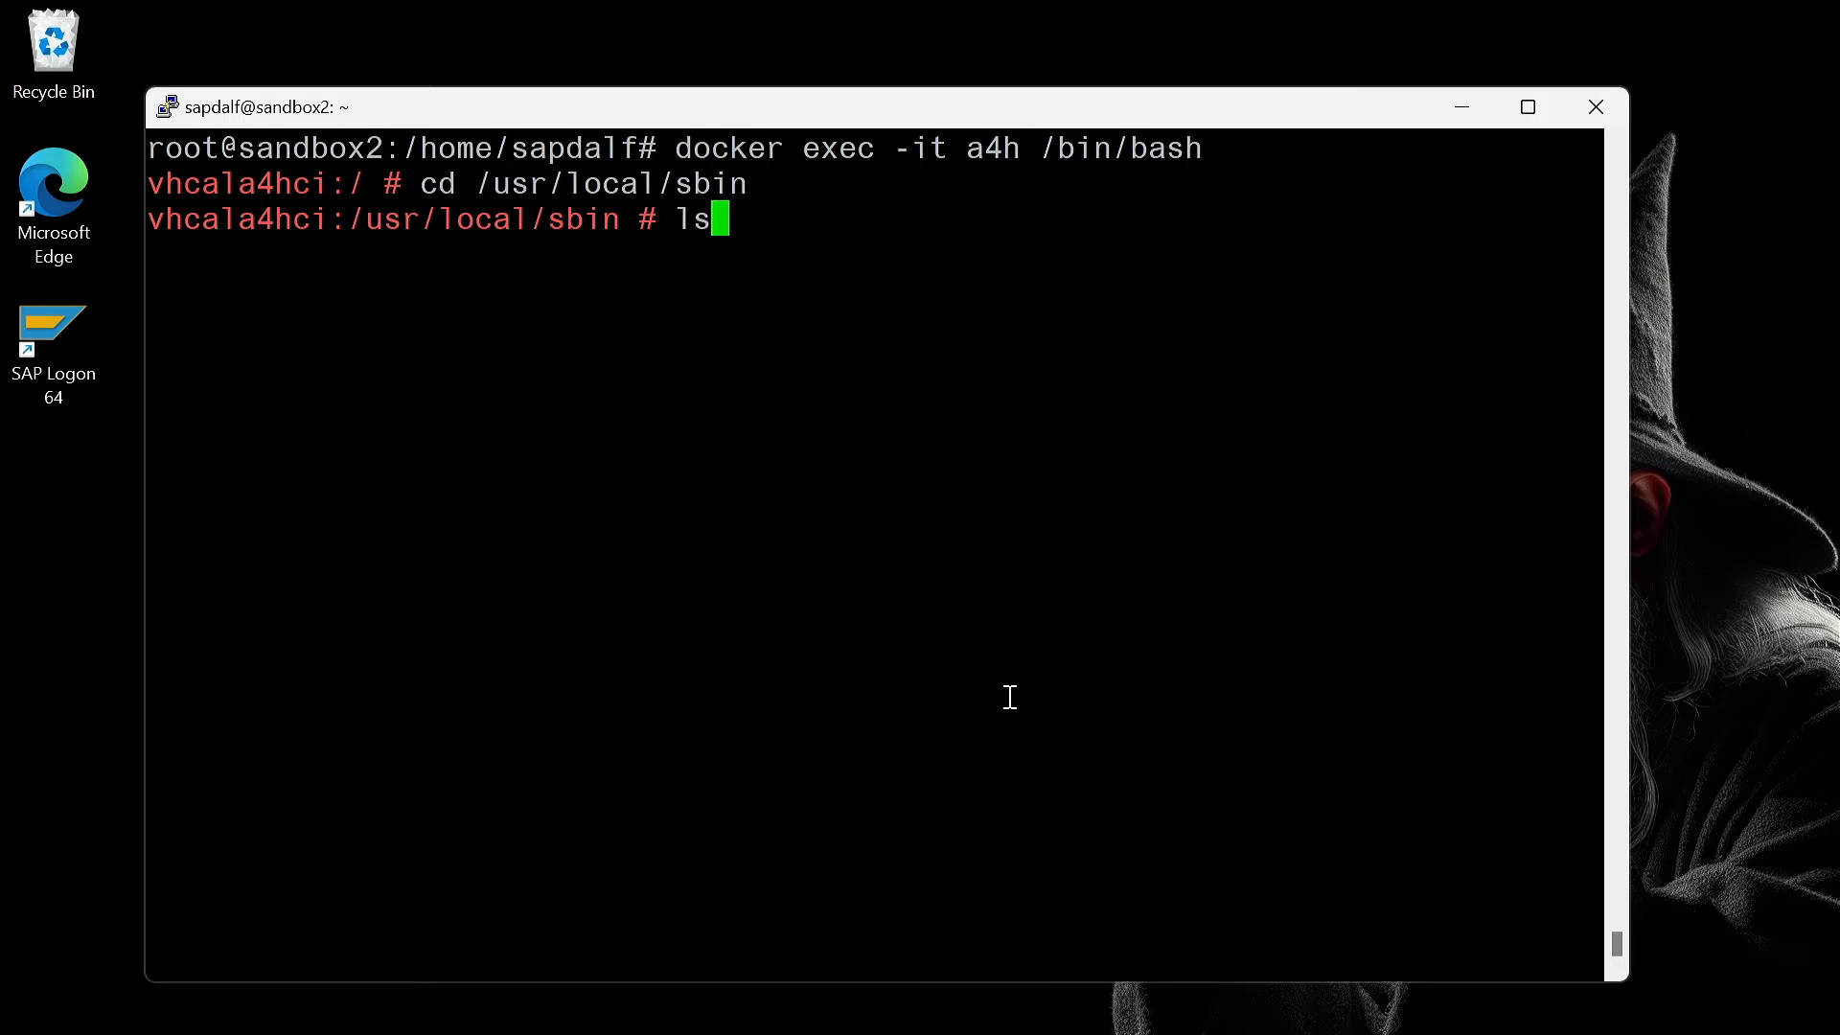
key("Return")
- Run ./rcscc_daemon status to confirm the Cloud Connector daemon is started
type("./")
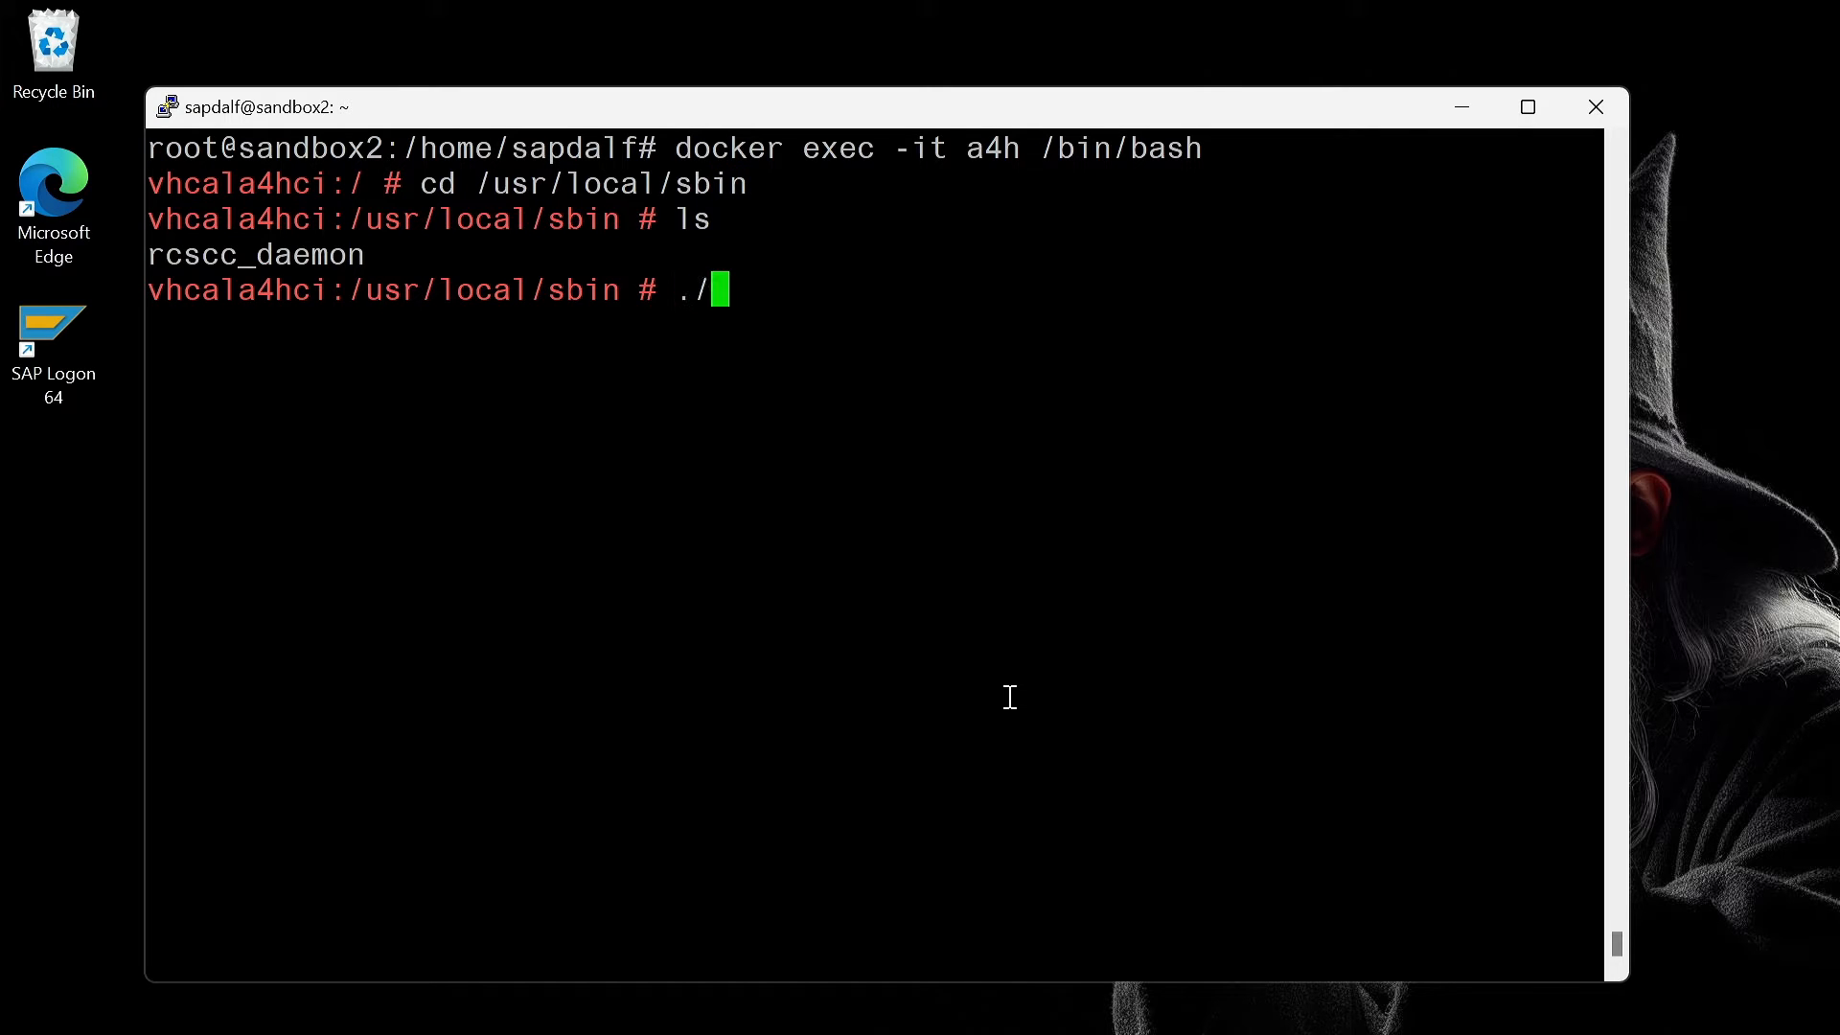
type("rc")
key("Tab")
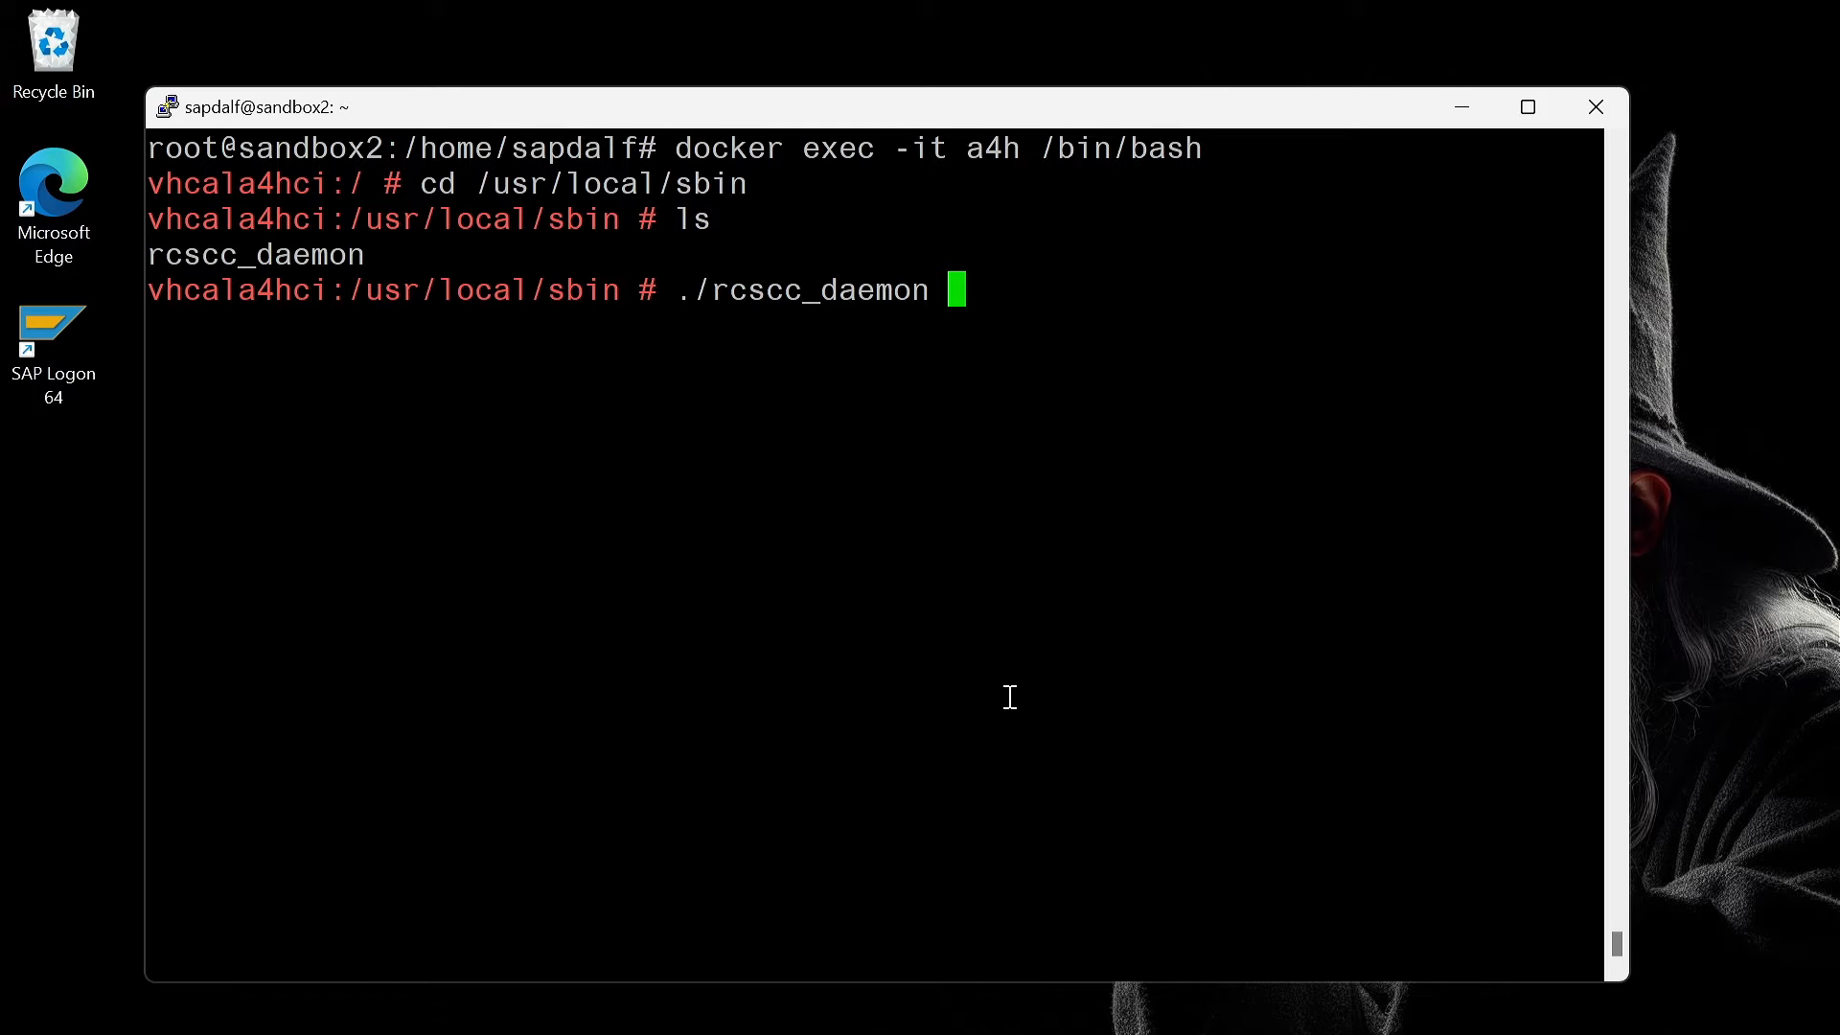
type("status")
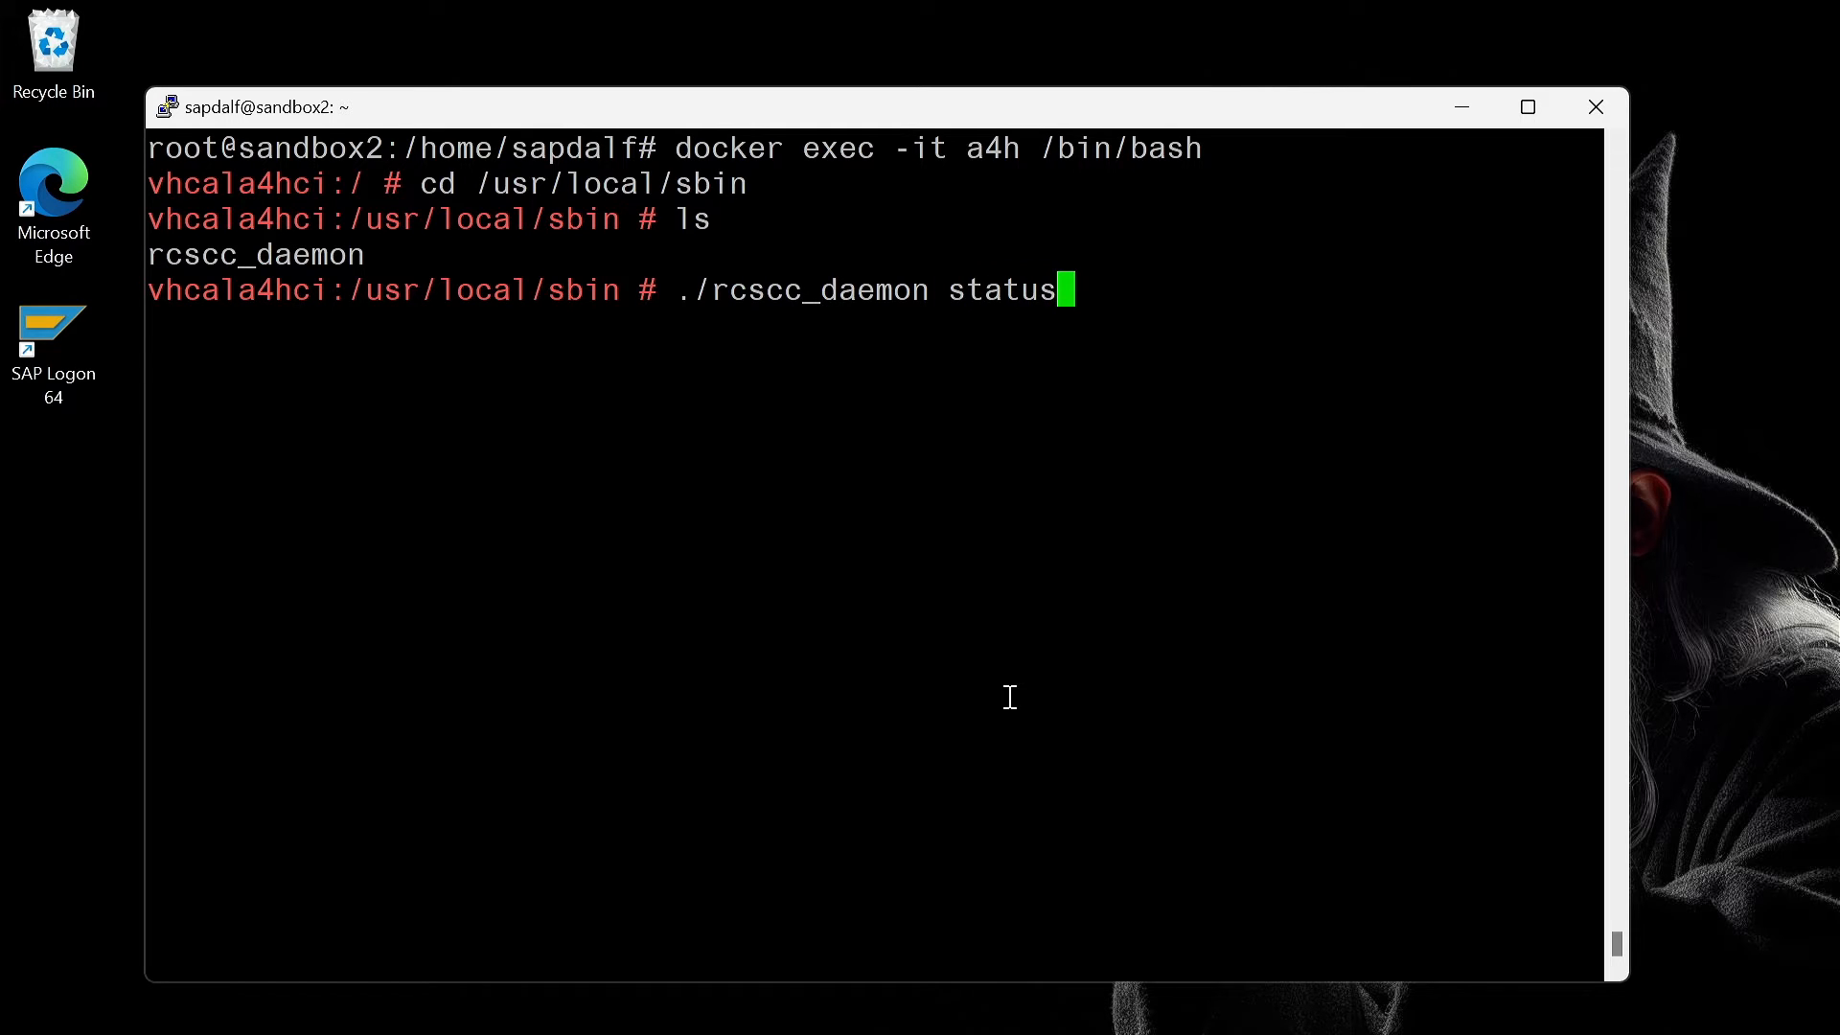
key("Return")
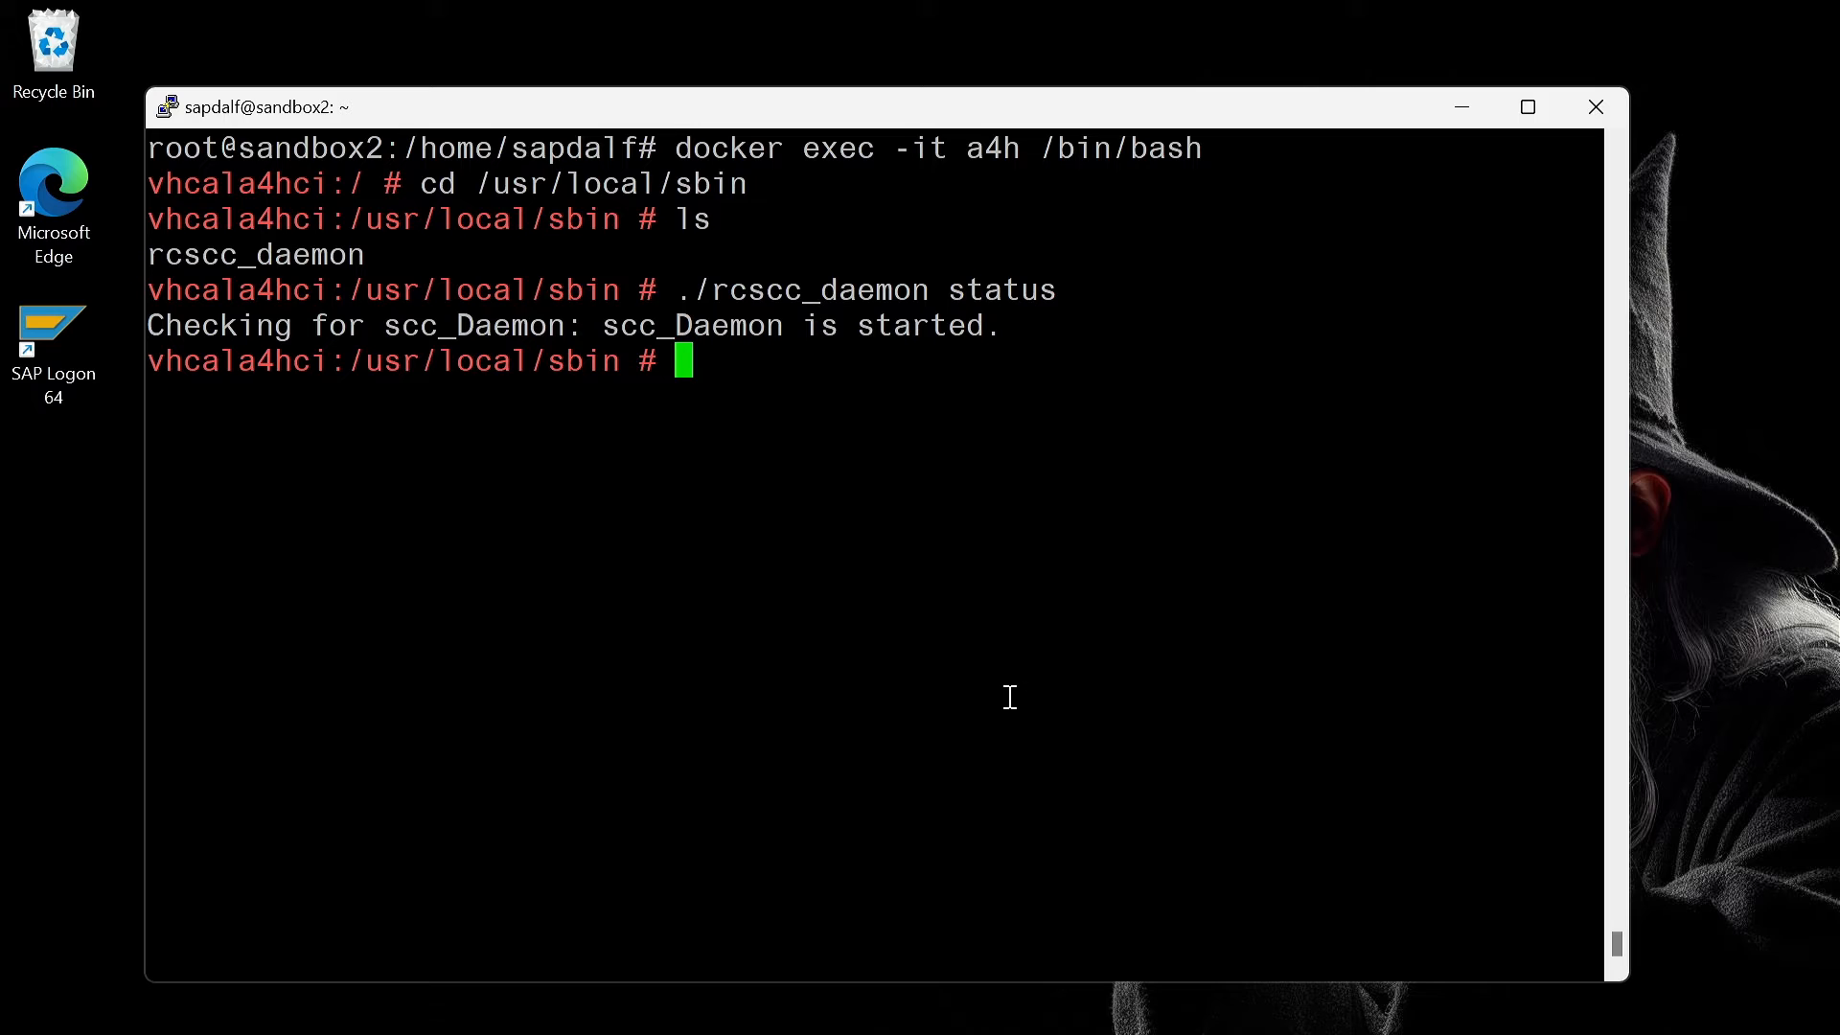
key("Up")
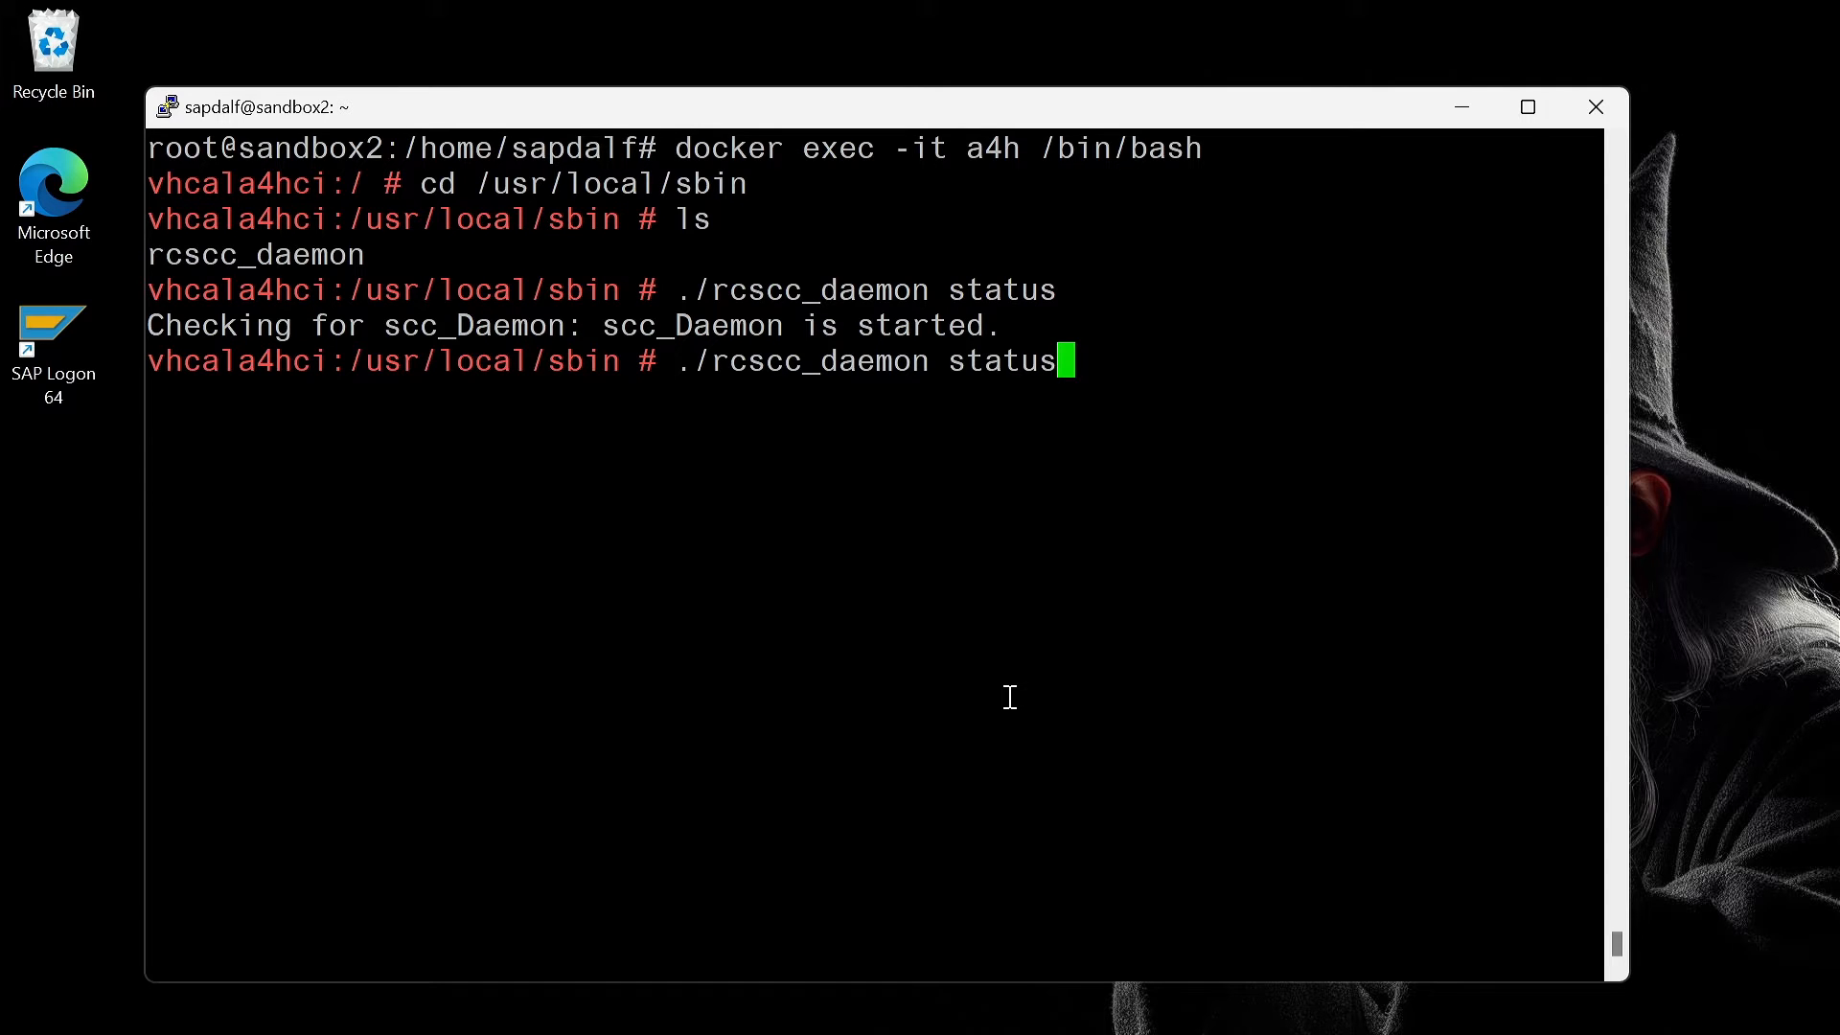
key("BackSpace")
key("BackSpace")
key("BackSpace")
type("rt")
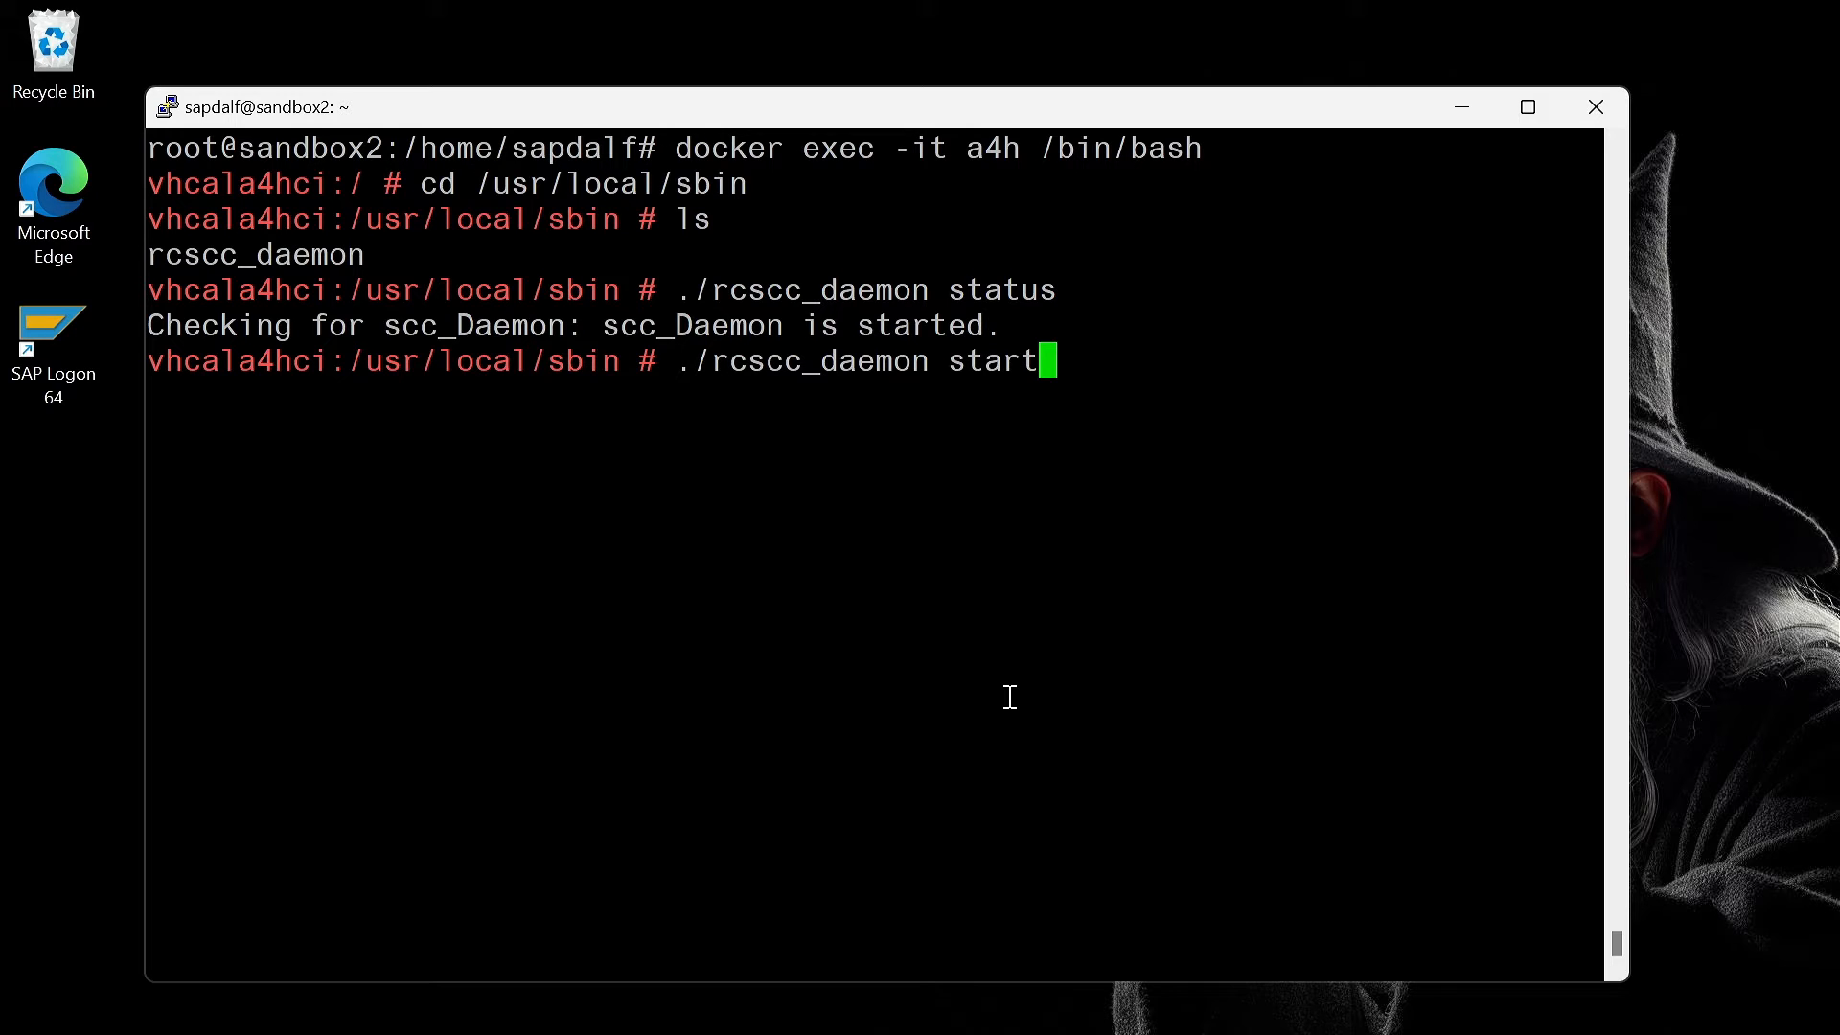
key("BackSpace")
key("BackSpace")
key("BackSpace")
key("BackSpace")
key("BackSpace")
key("BackSpace")
key("BackSpace")
key("BackSpace")
key("BackSpace")
key("BackSpace")
key("BackSpace")
key("BackSpace")
key("BackSpace")
key("BackSpace")
key("BackSpace")
key("BackSpace")
key("BackSpace")
key("BackSpace")
key("BackSpace")
key("BackSpace")
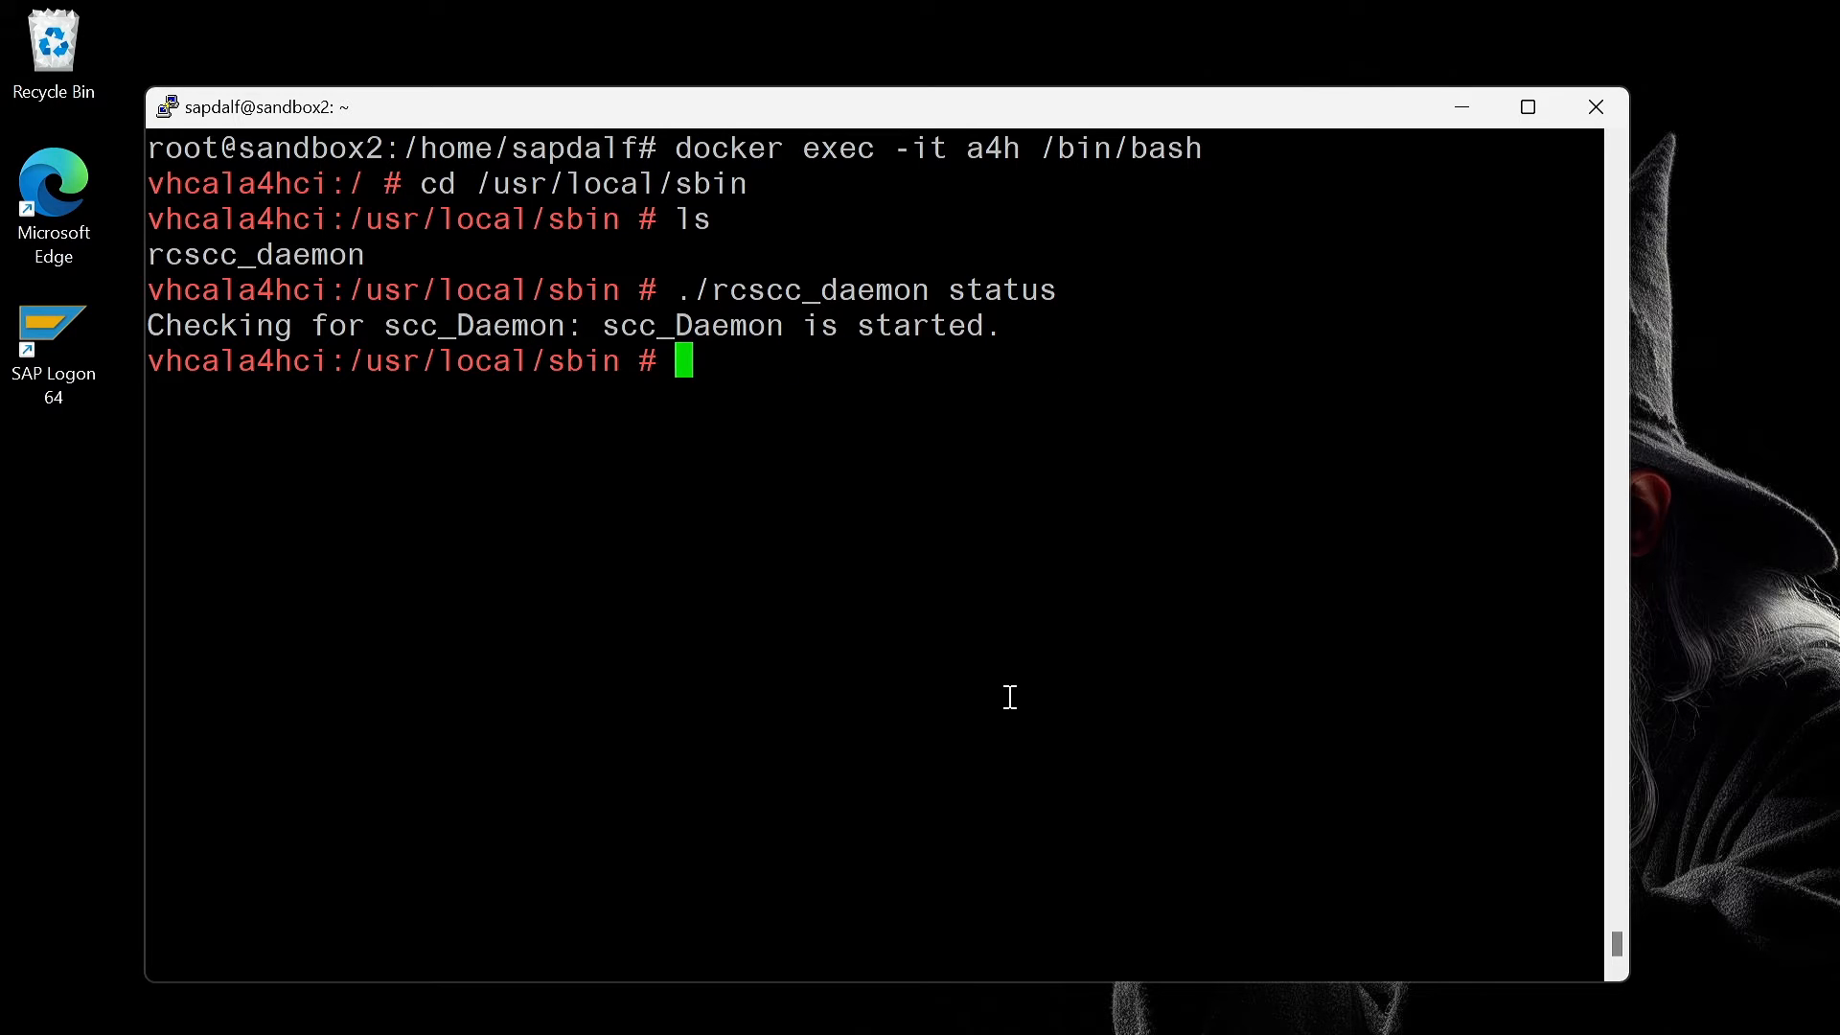
- Verify lsof is installed with 'which lsof', clear the screen and minimise PuTTY
type("whic")
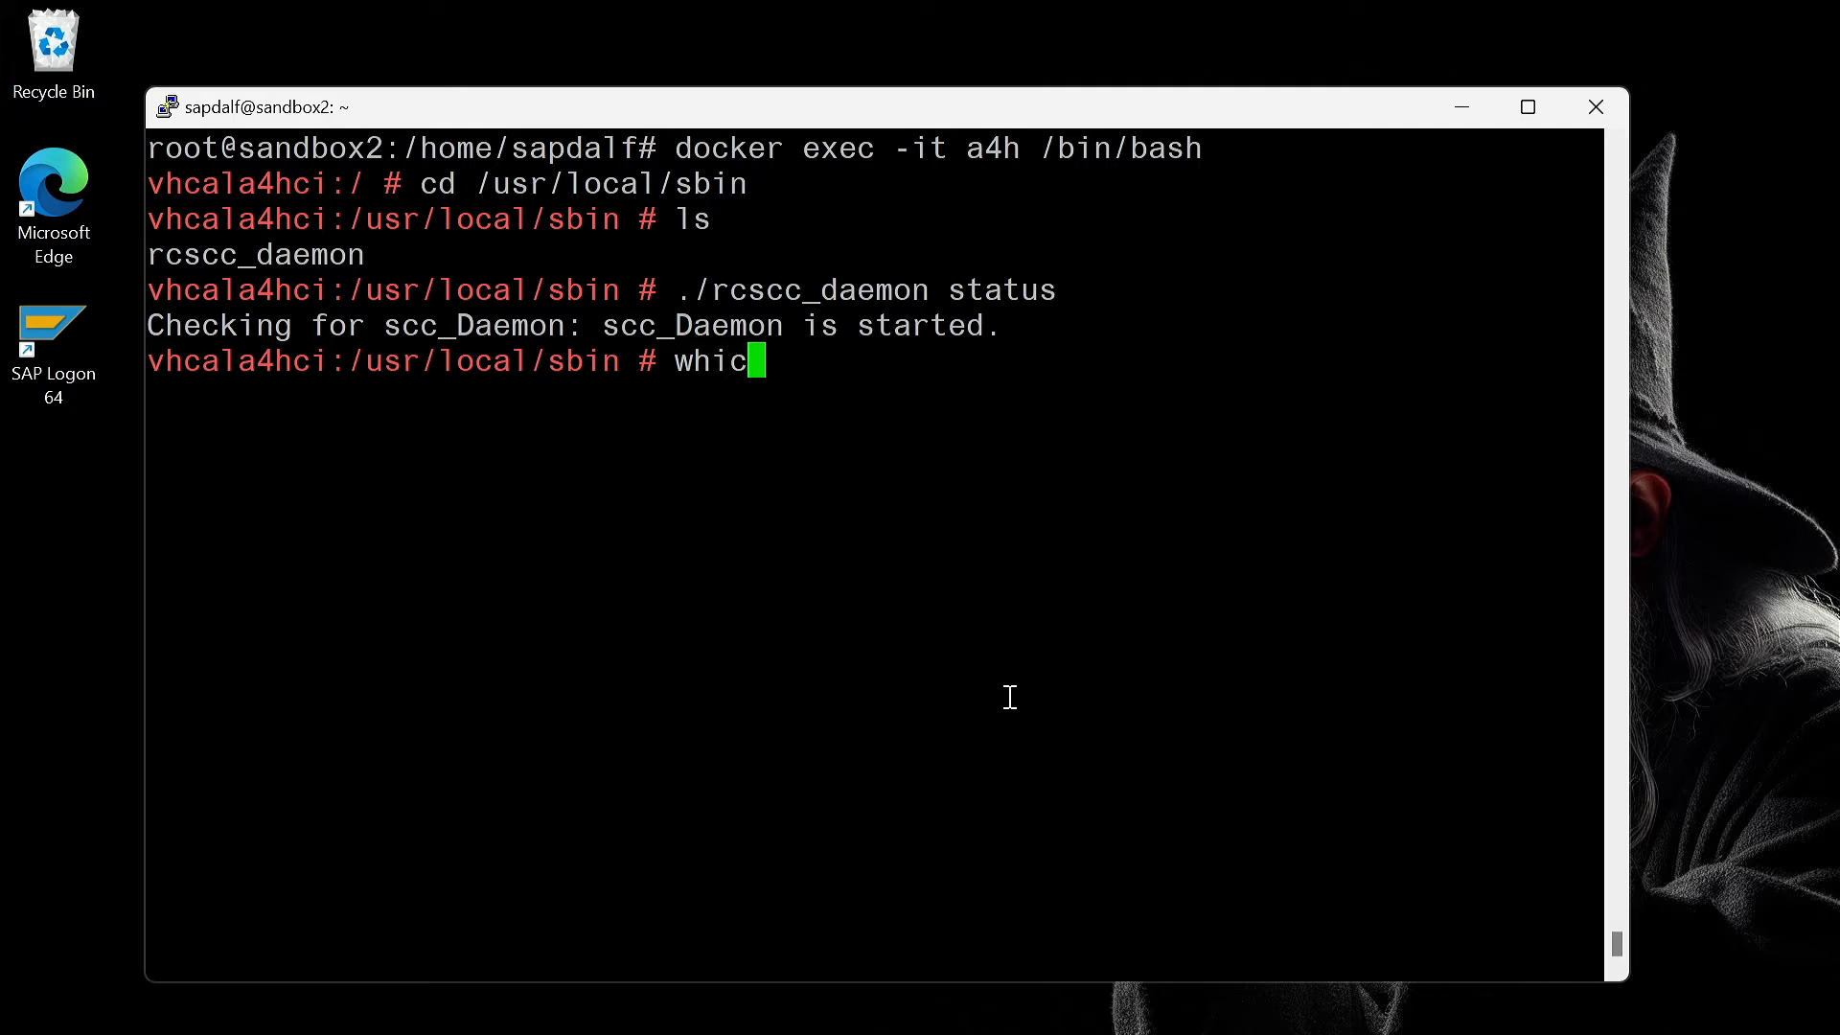
type("h lsof")
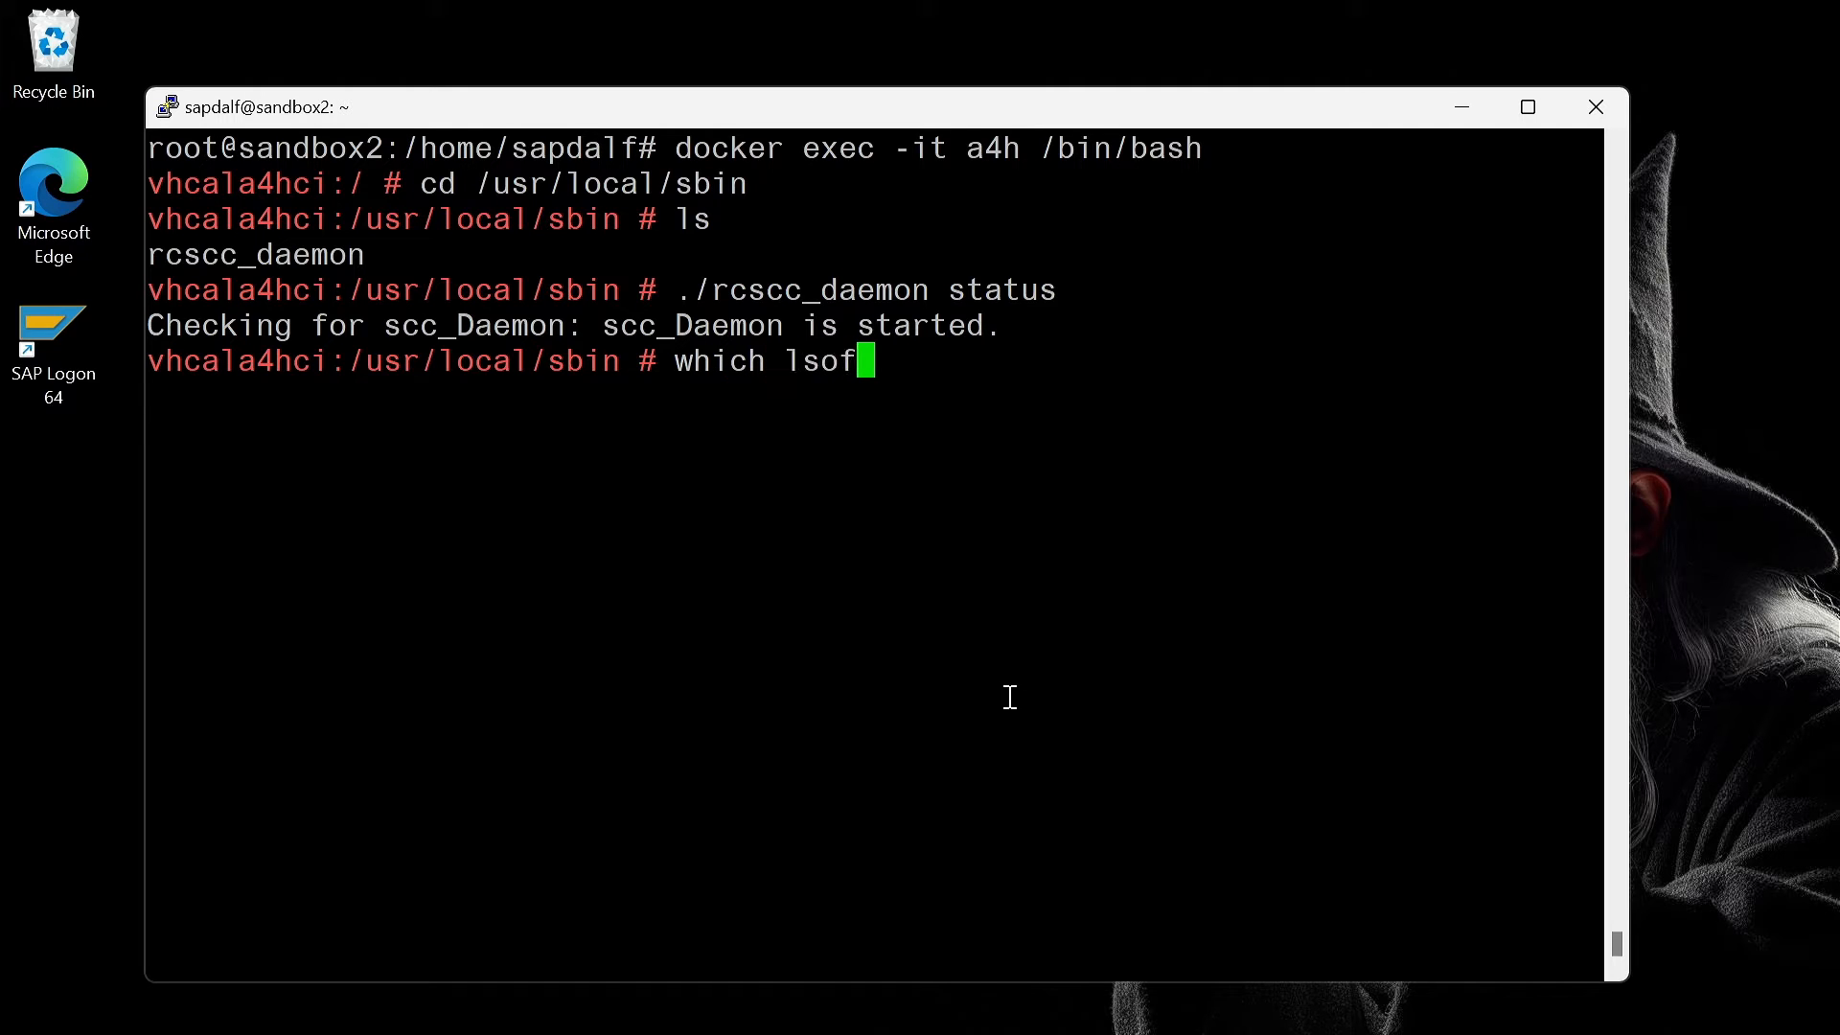
key("Return")
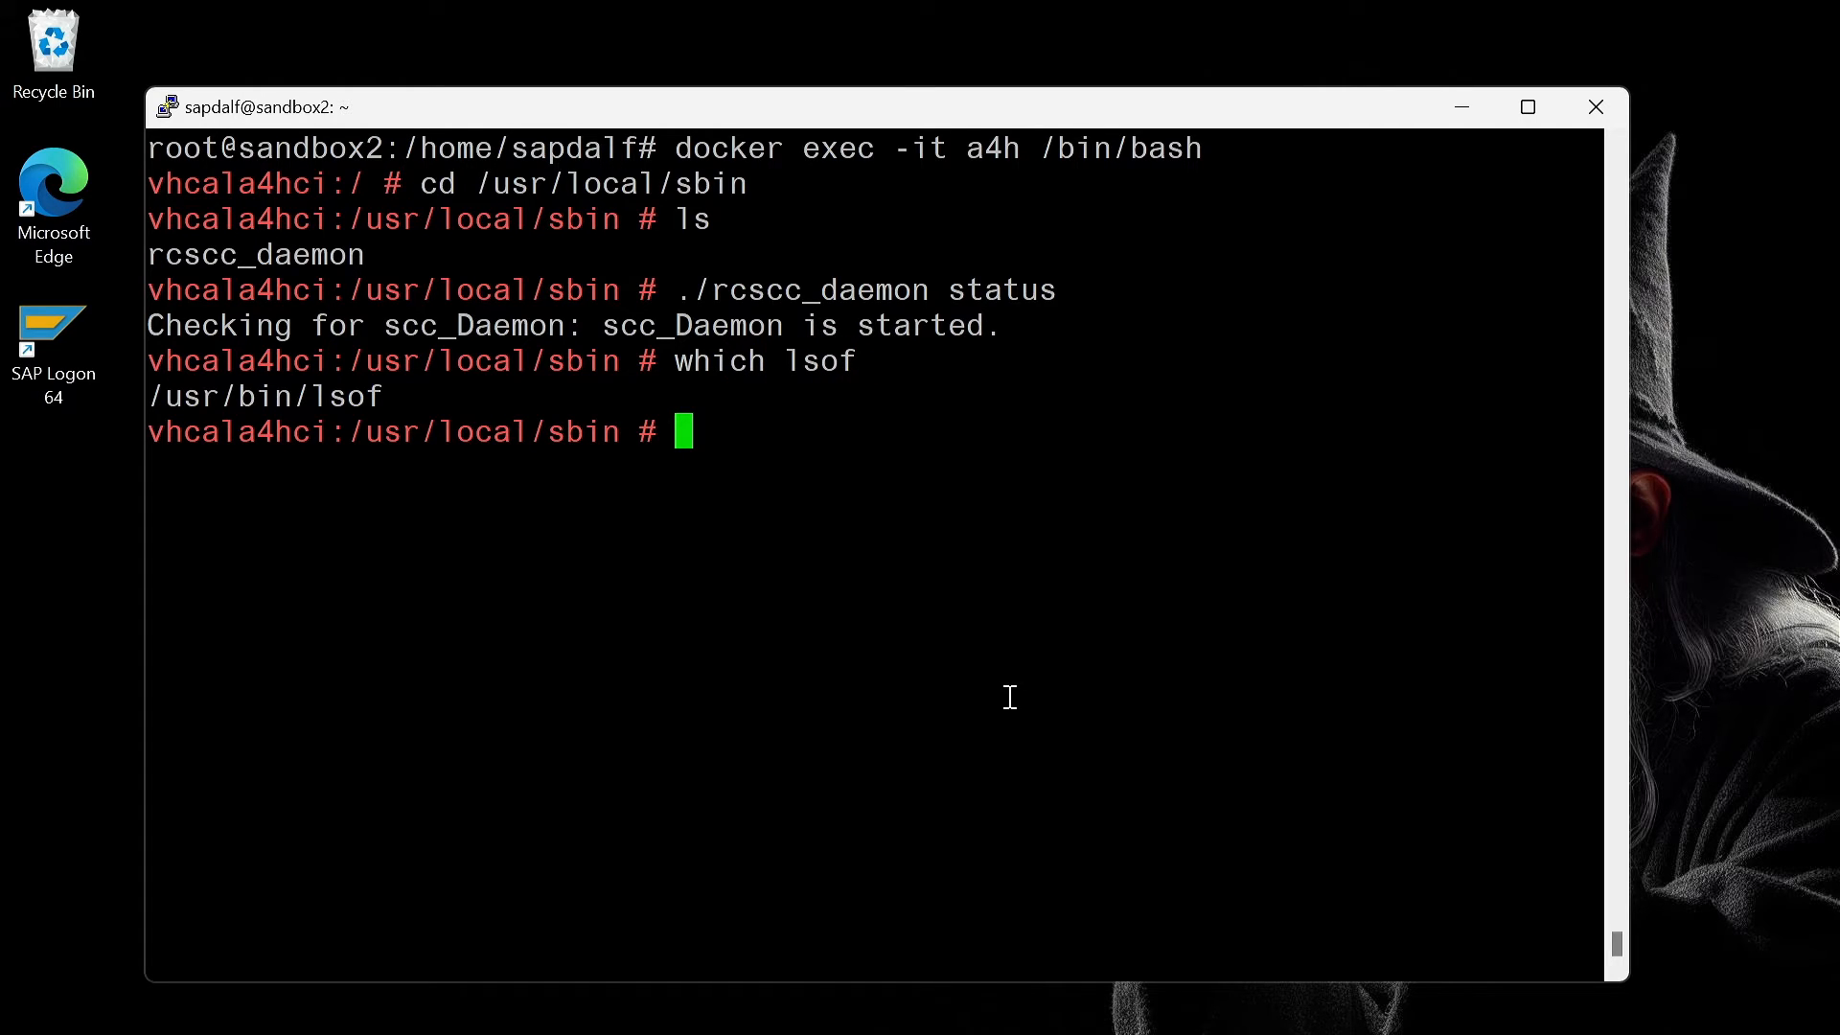
key("ctrl+l")
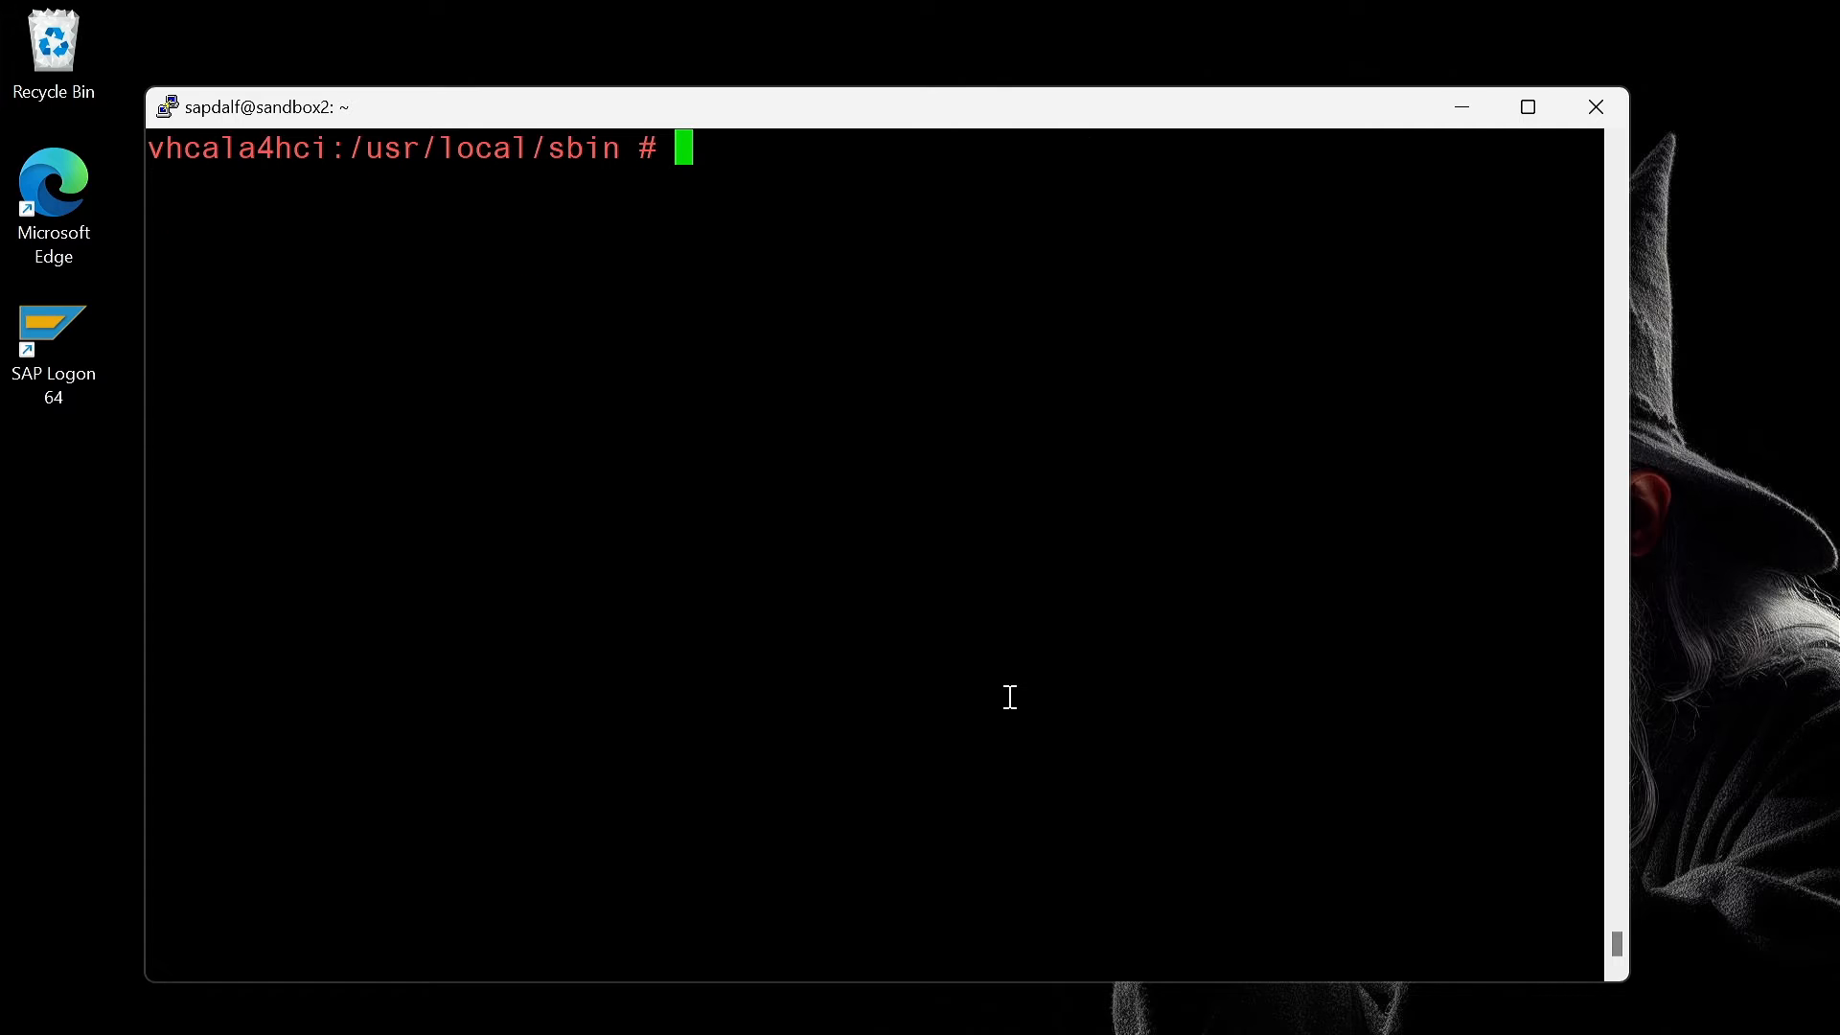
left_click(1460, 106)
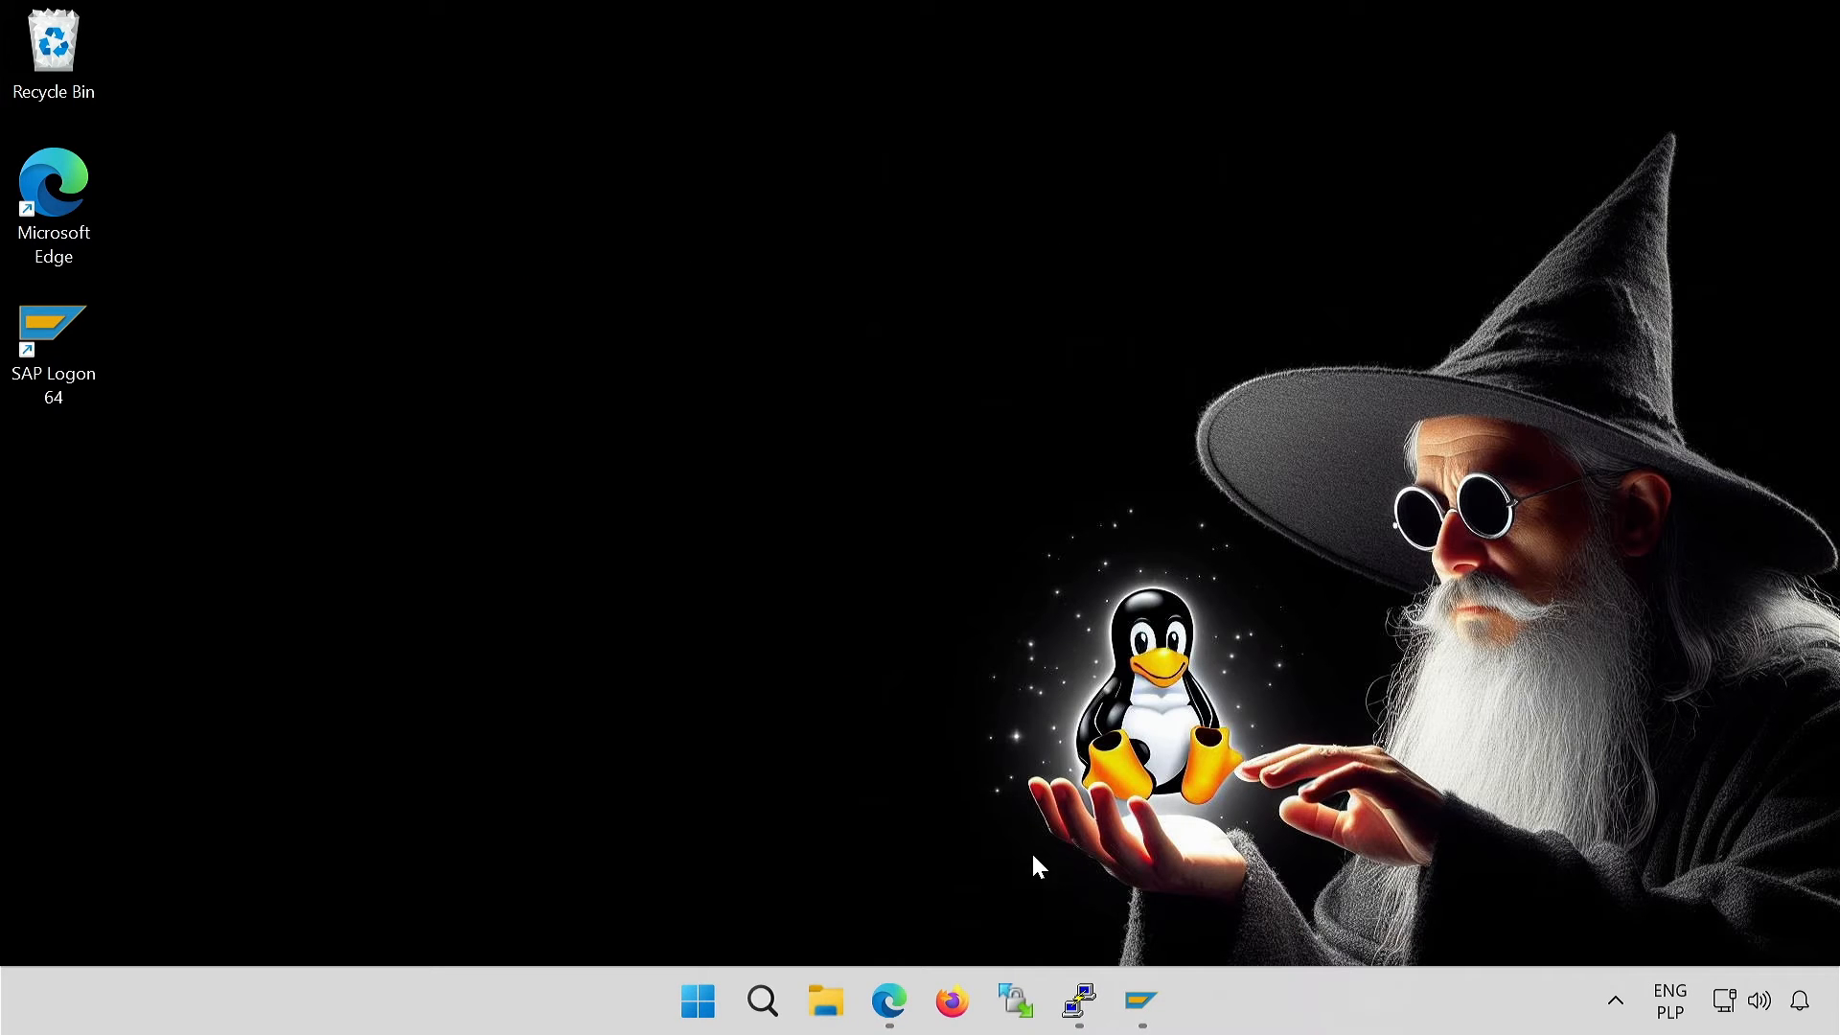
left_click(889, 1002)
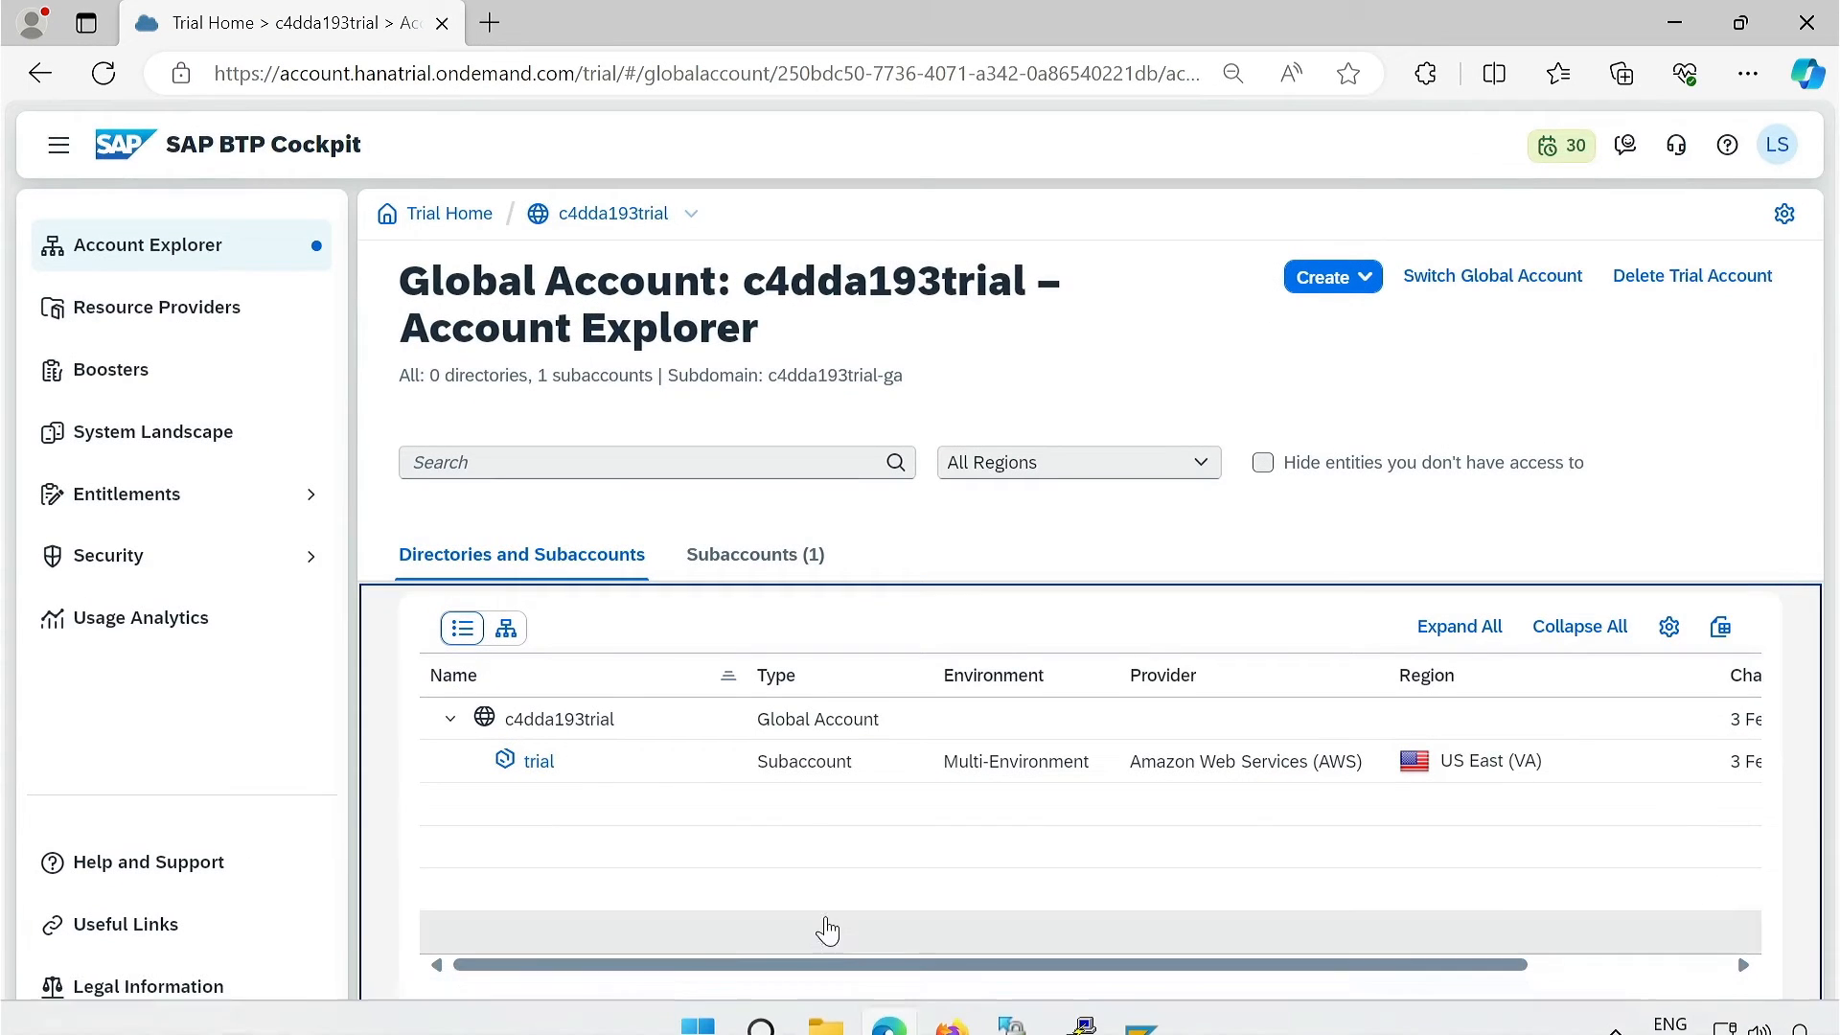
left_click(491, 23)
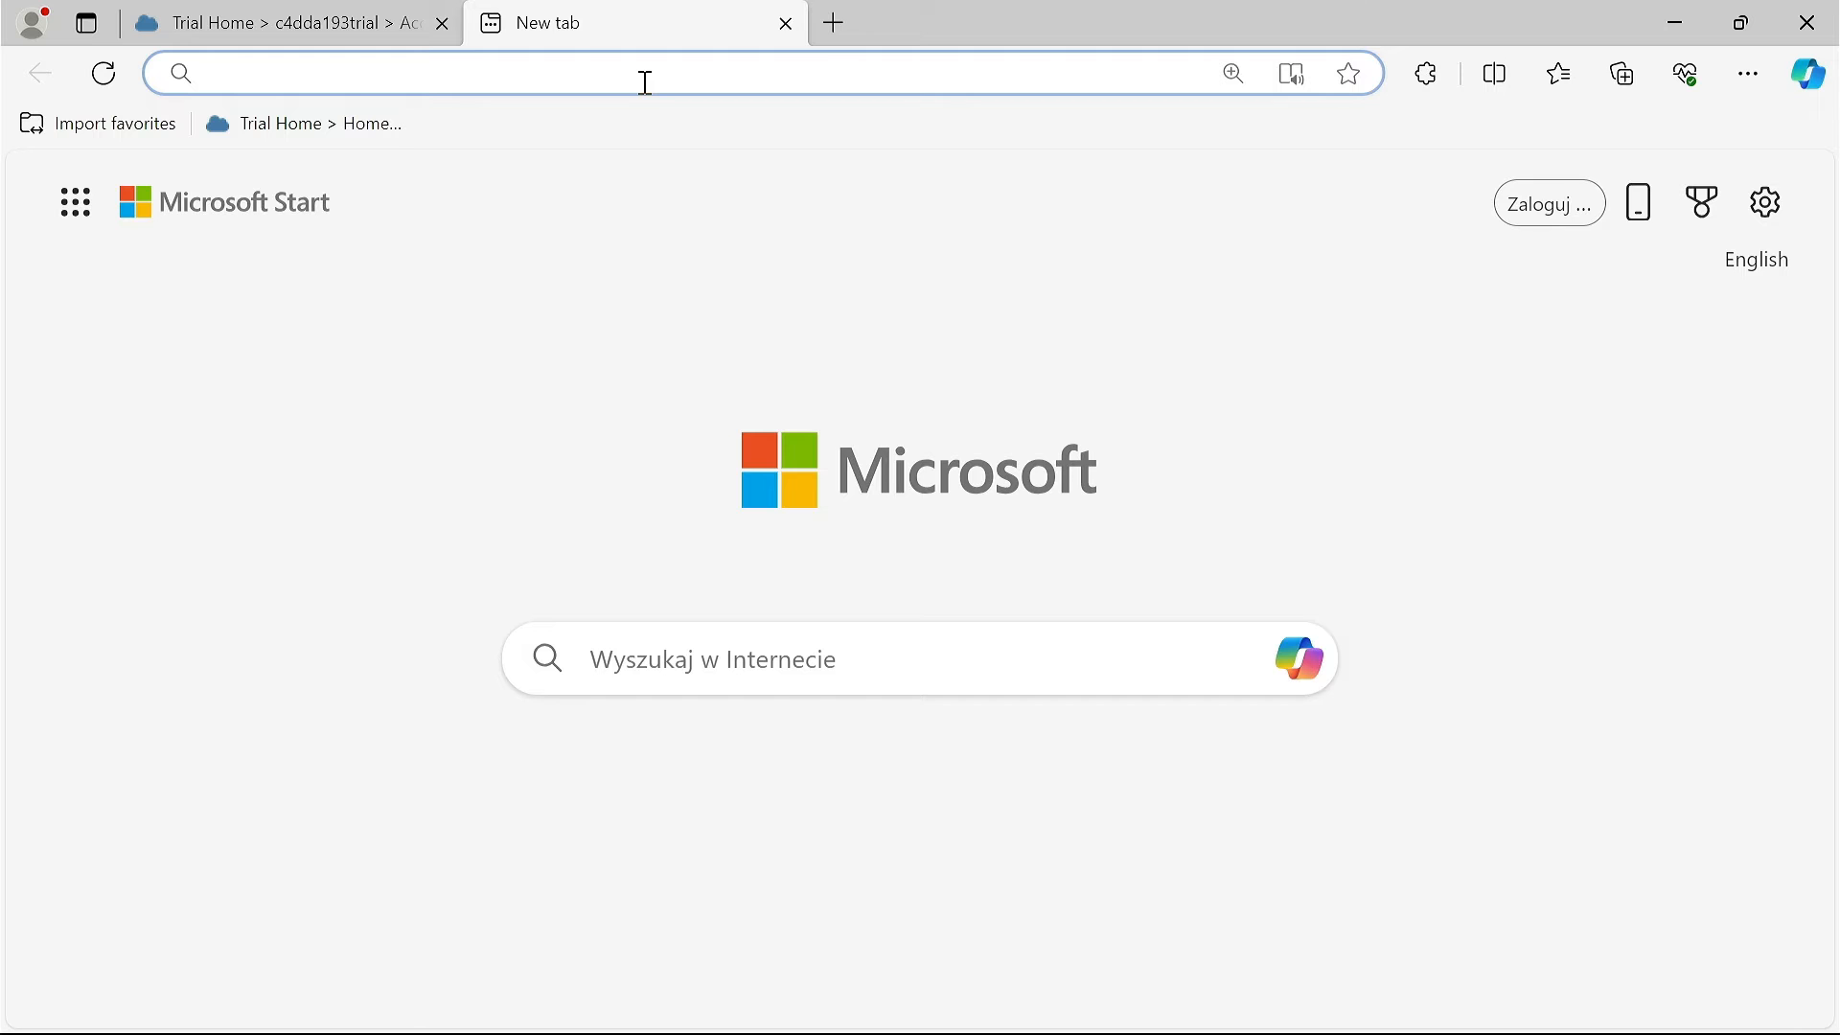
type("https://sandbox2.mydomain.internal:8443/")
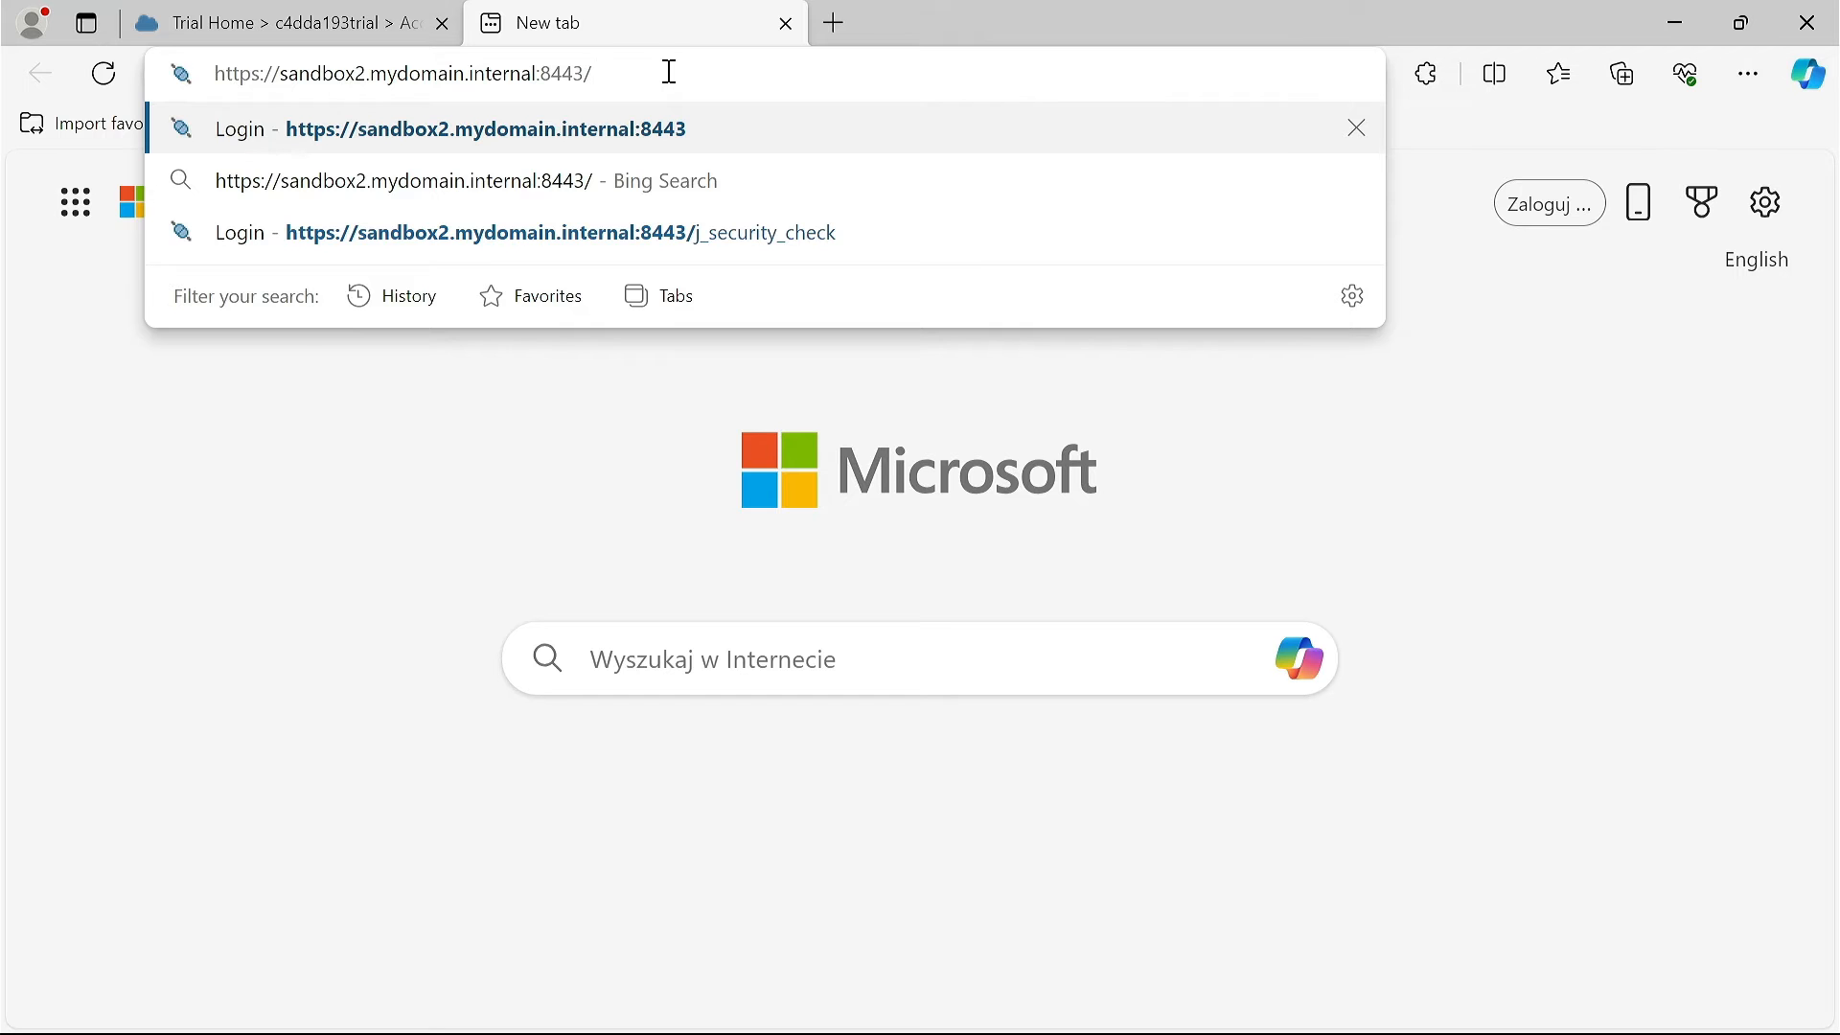
key("Return")
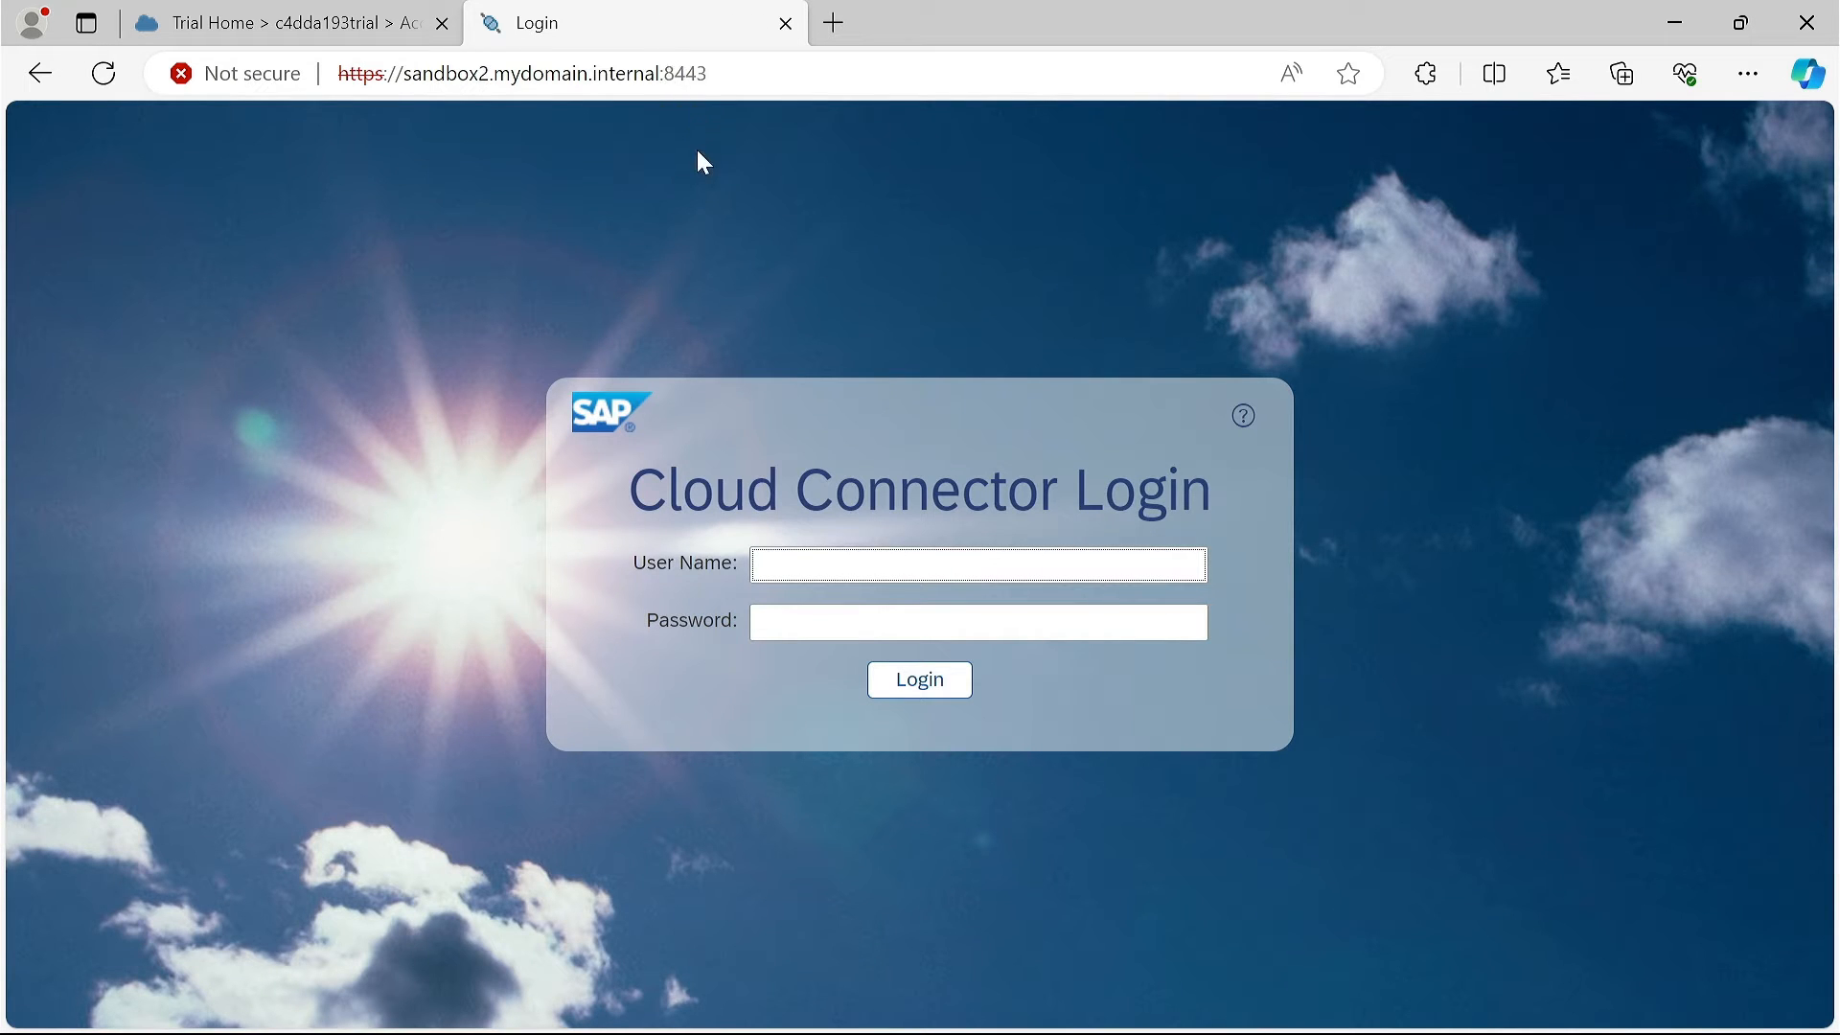
- Log in to the Cloud Connector as Administrator with the account password
type("ministrator")
key("Tab")
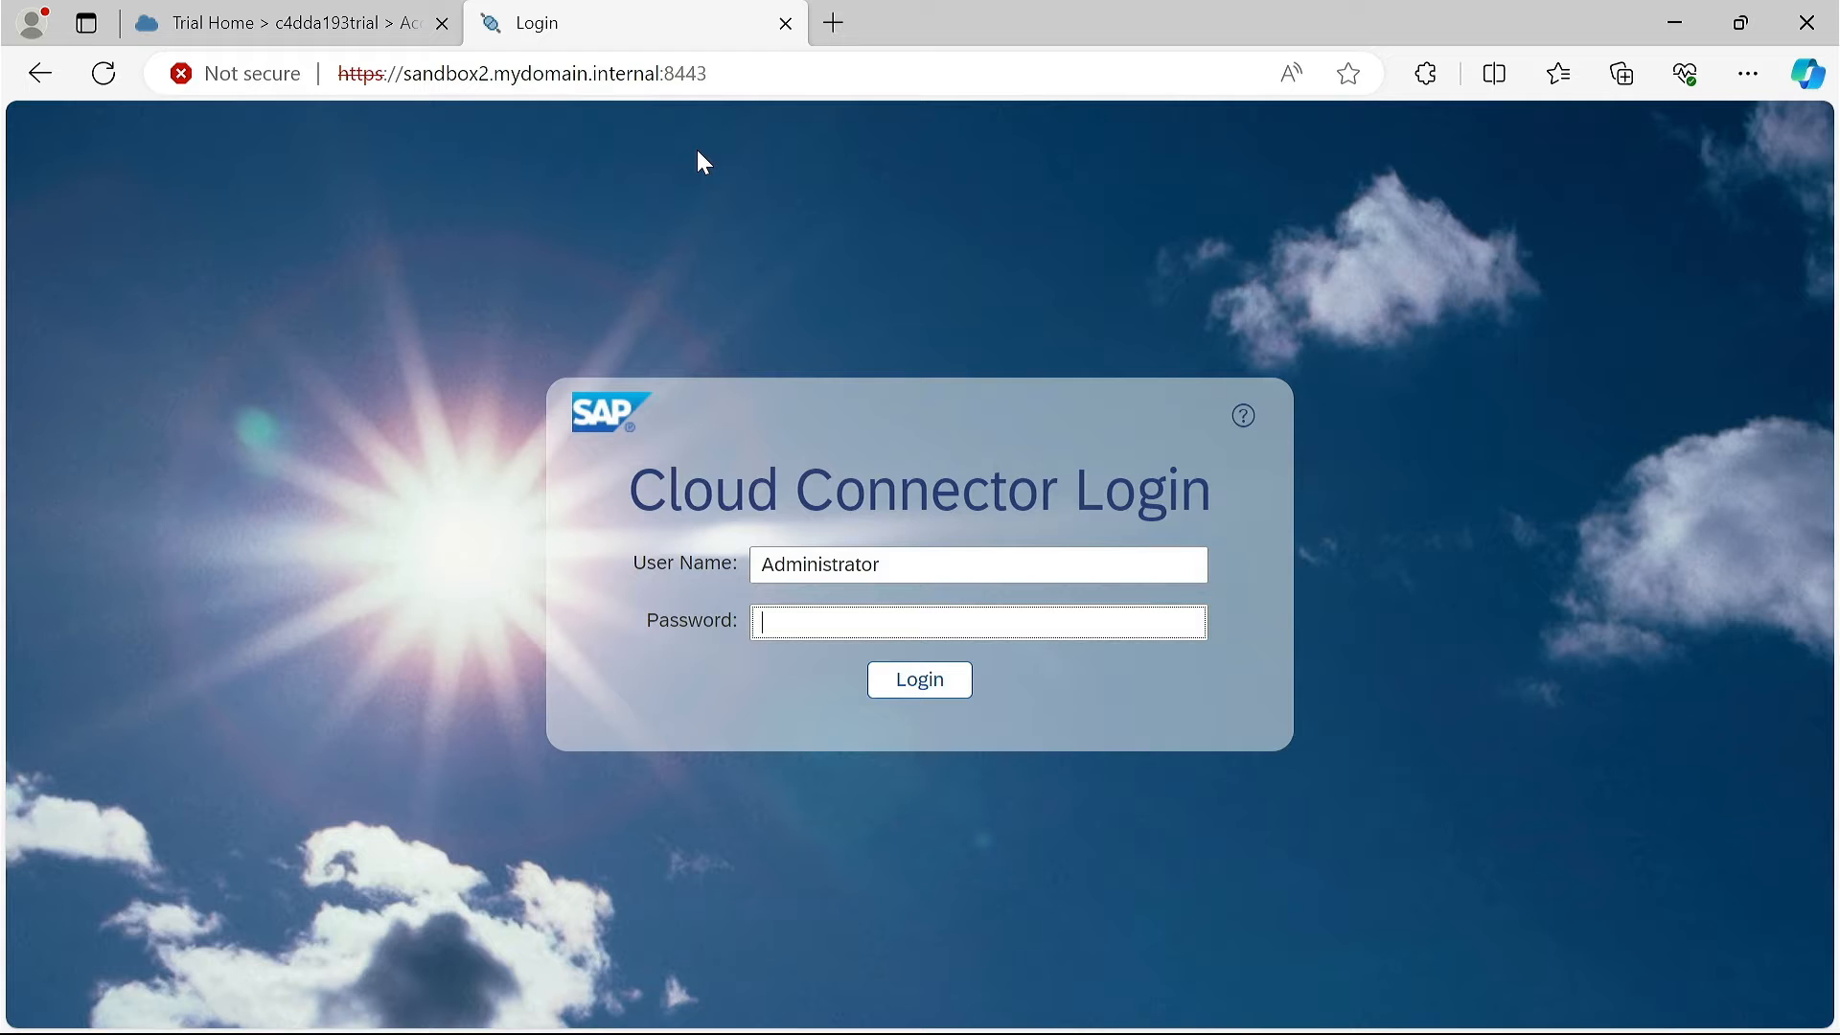
type("ma")
left_click(920, 678)
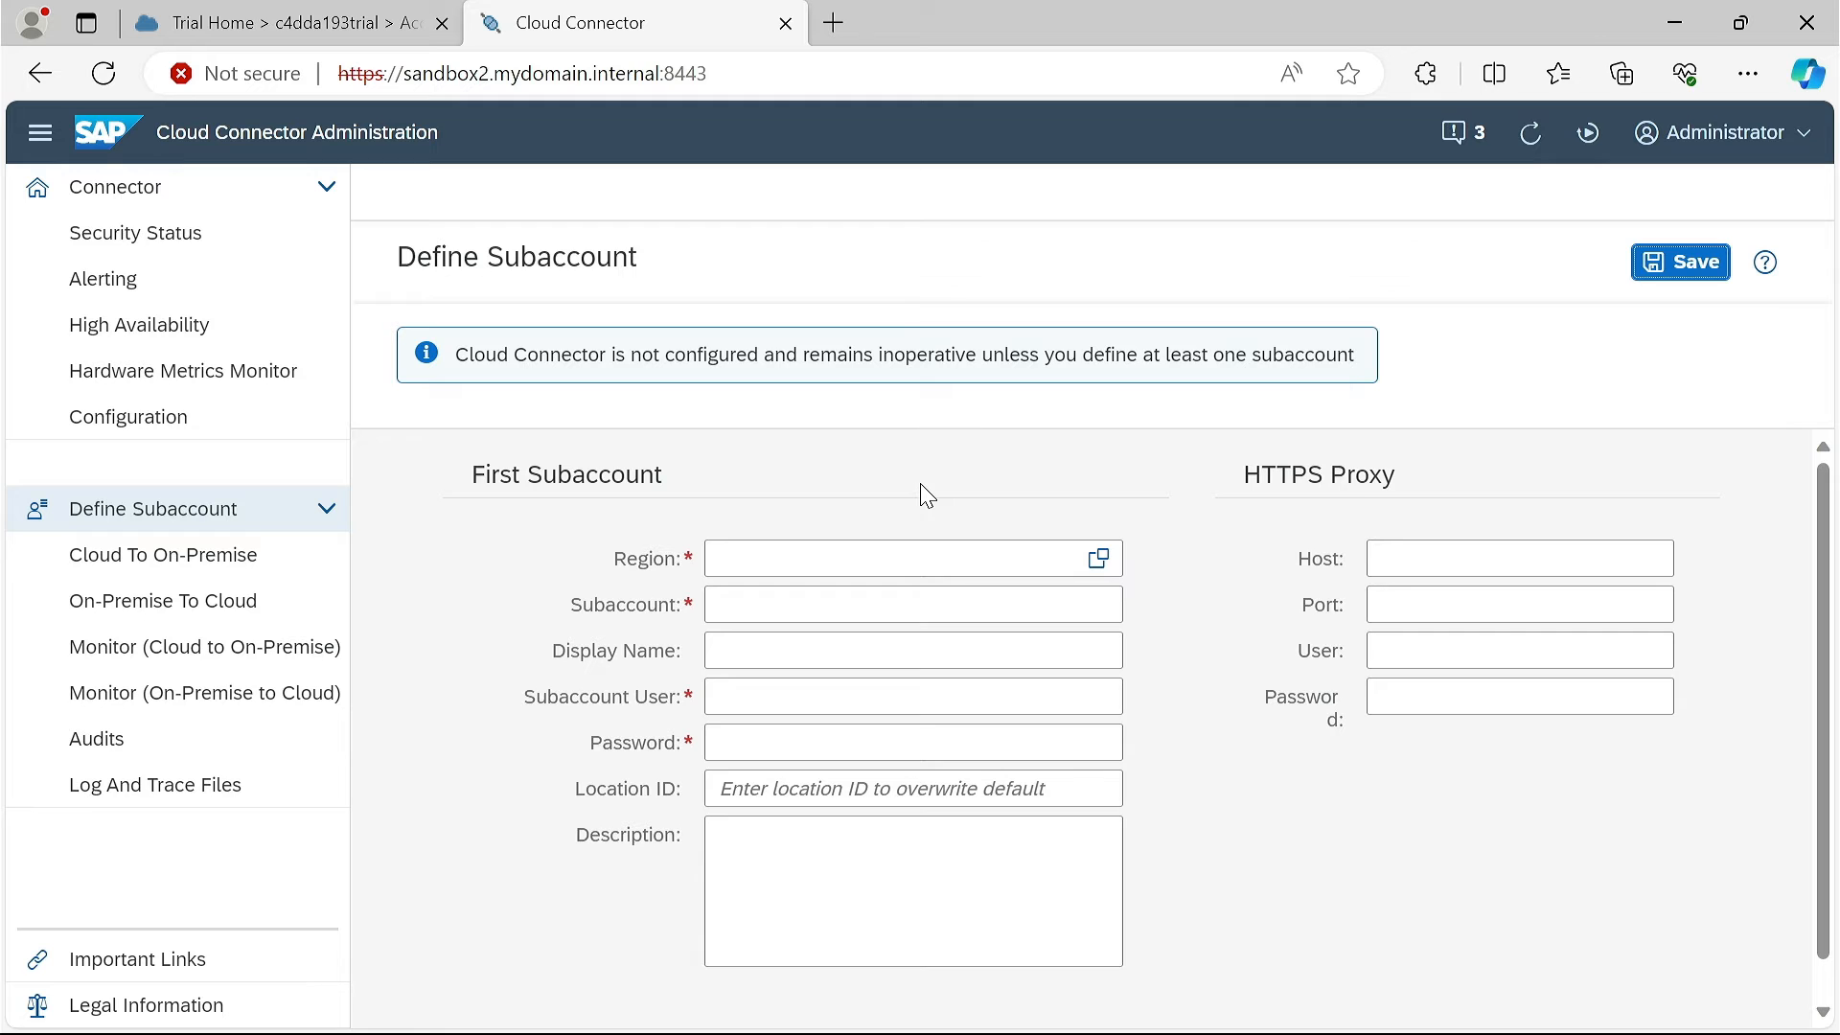
- Copy the trial subaccount's Subaccount ID in BTP Cockpit and return to the Cloud Connector tab
left_click(352, 37)
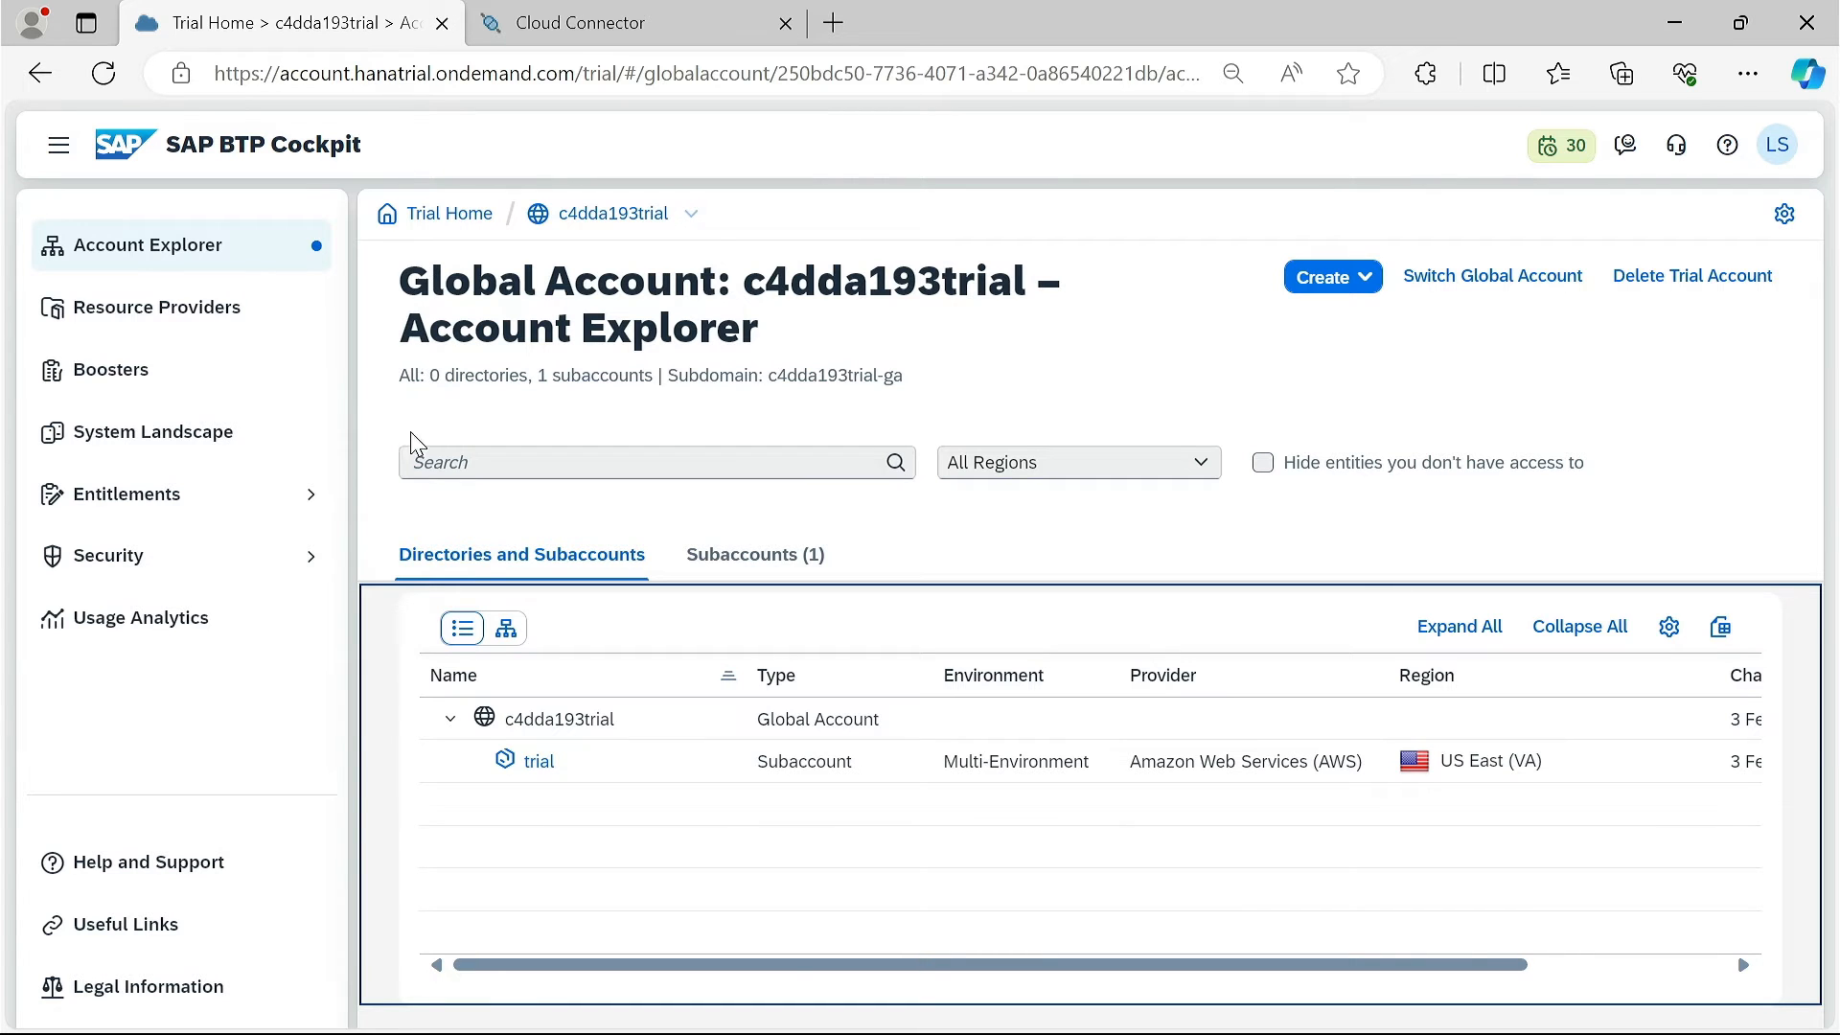
left_click(541, 766)
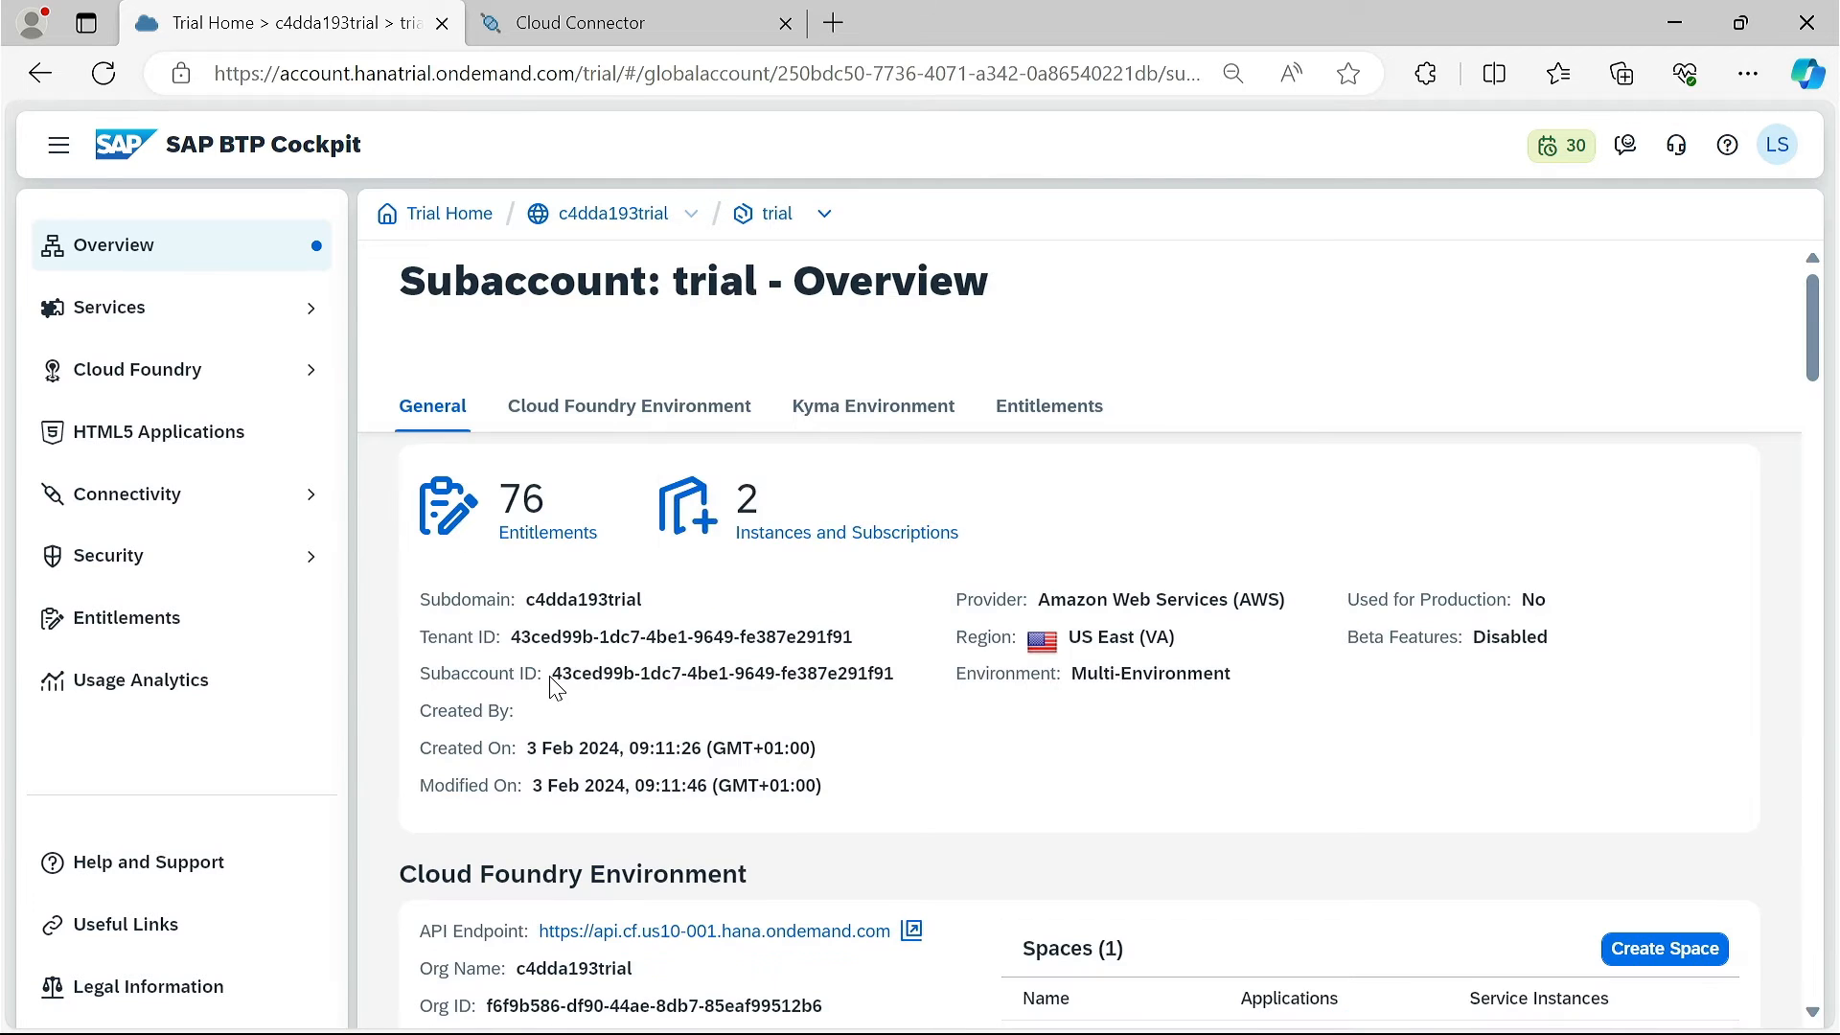
left_click_drag(552, 673, 882, 688)
key("ctrl+c")
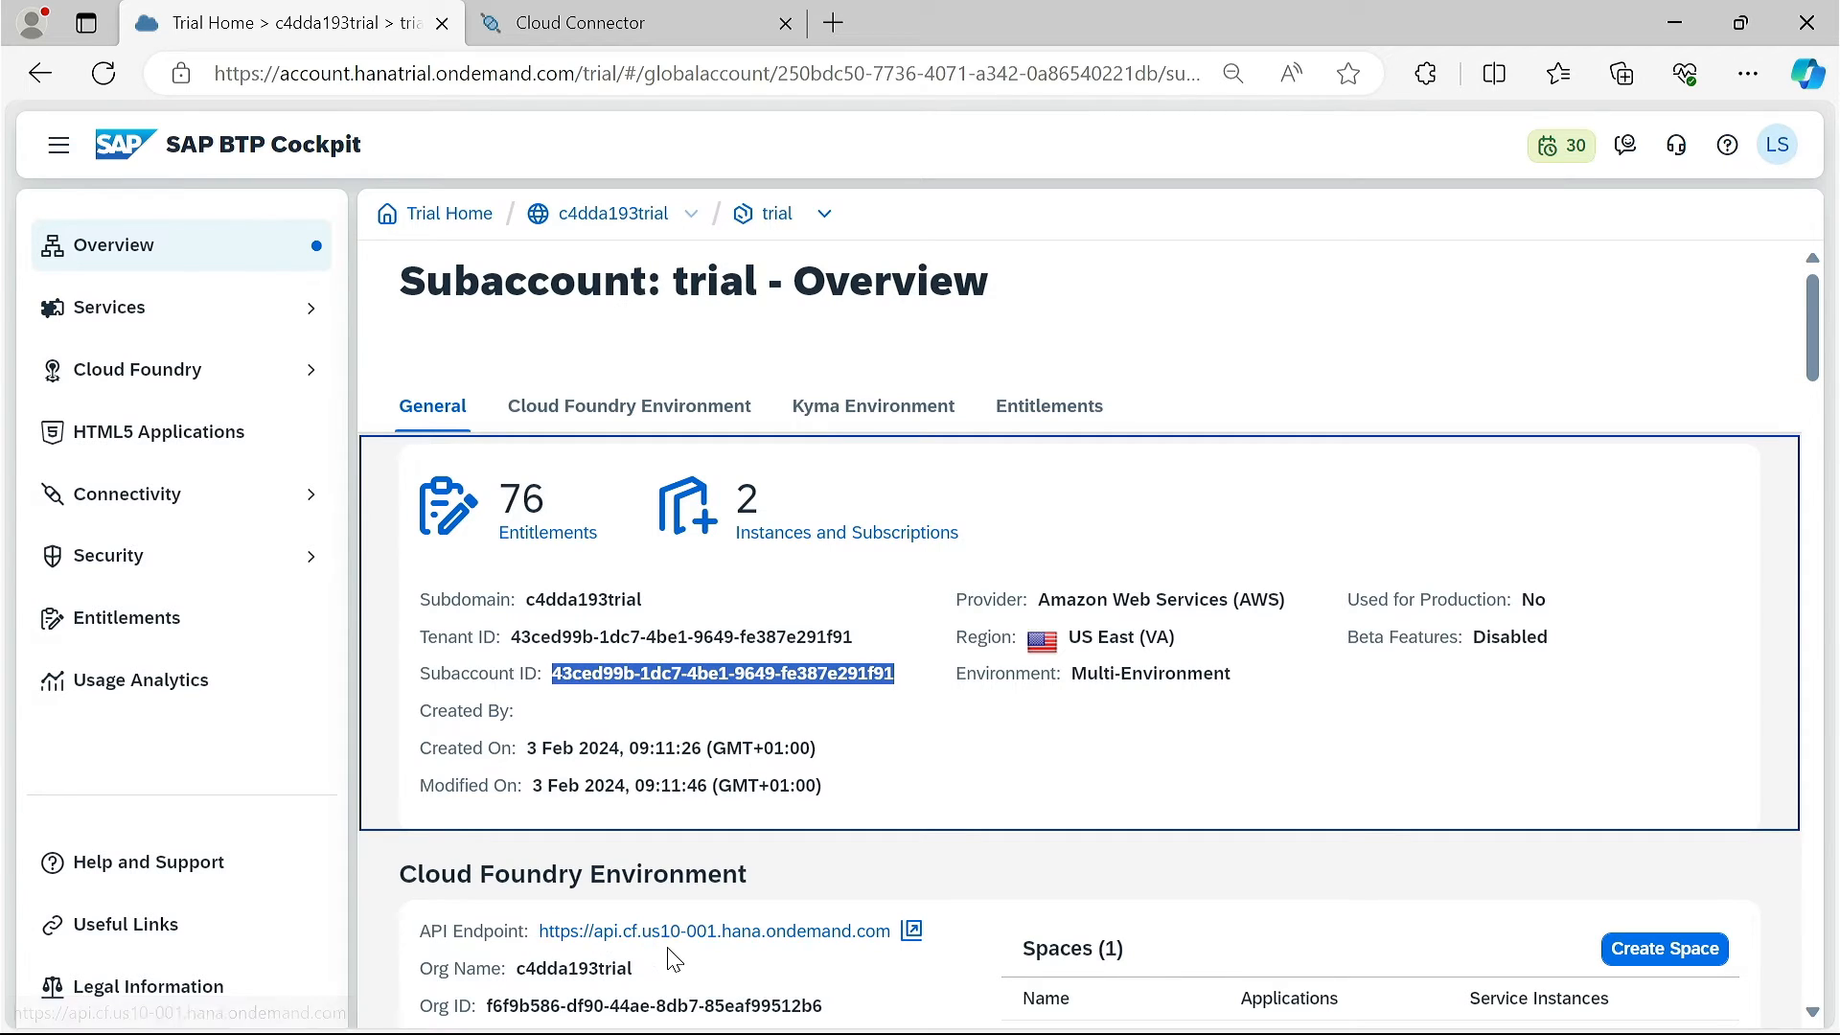
left_click(657, 19)
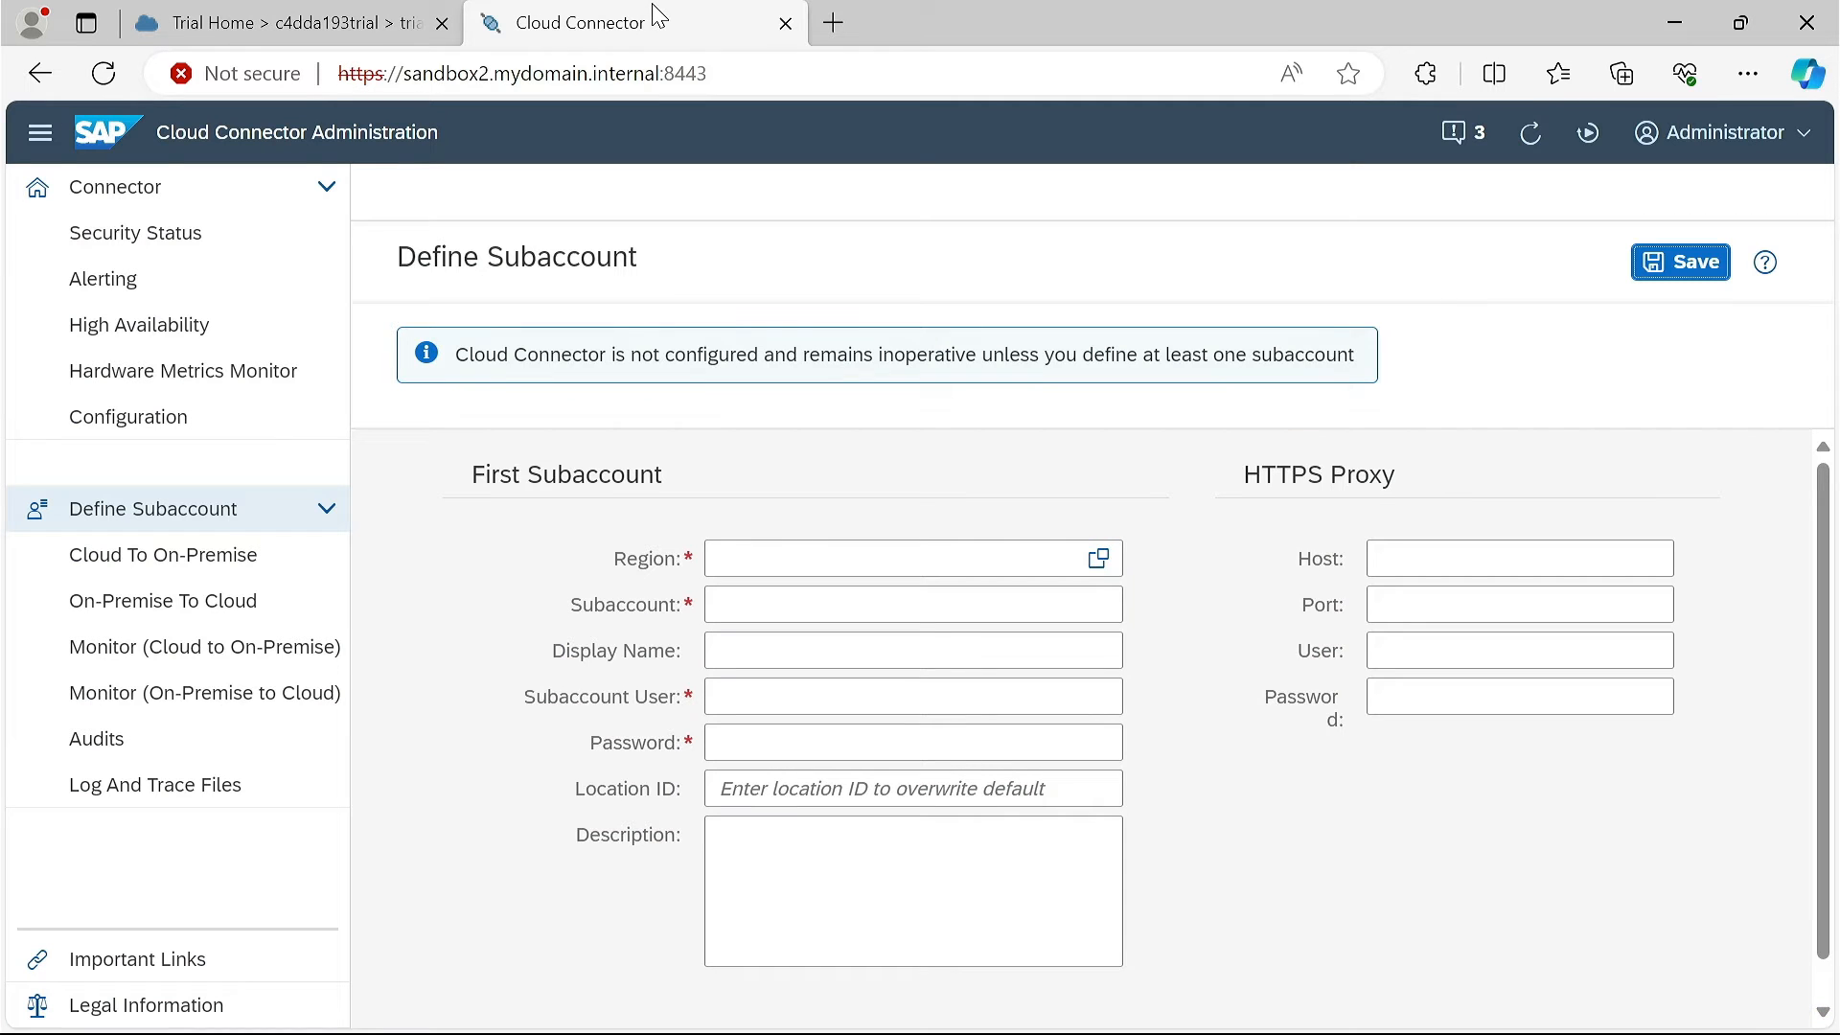
- Search the Region list for 'US Ea' and select US East (VA) - AWS
left_click(1098, 560)
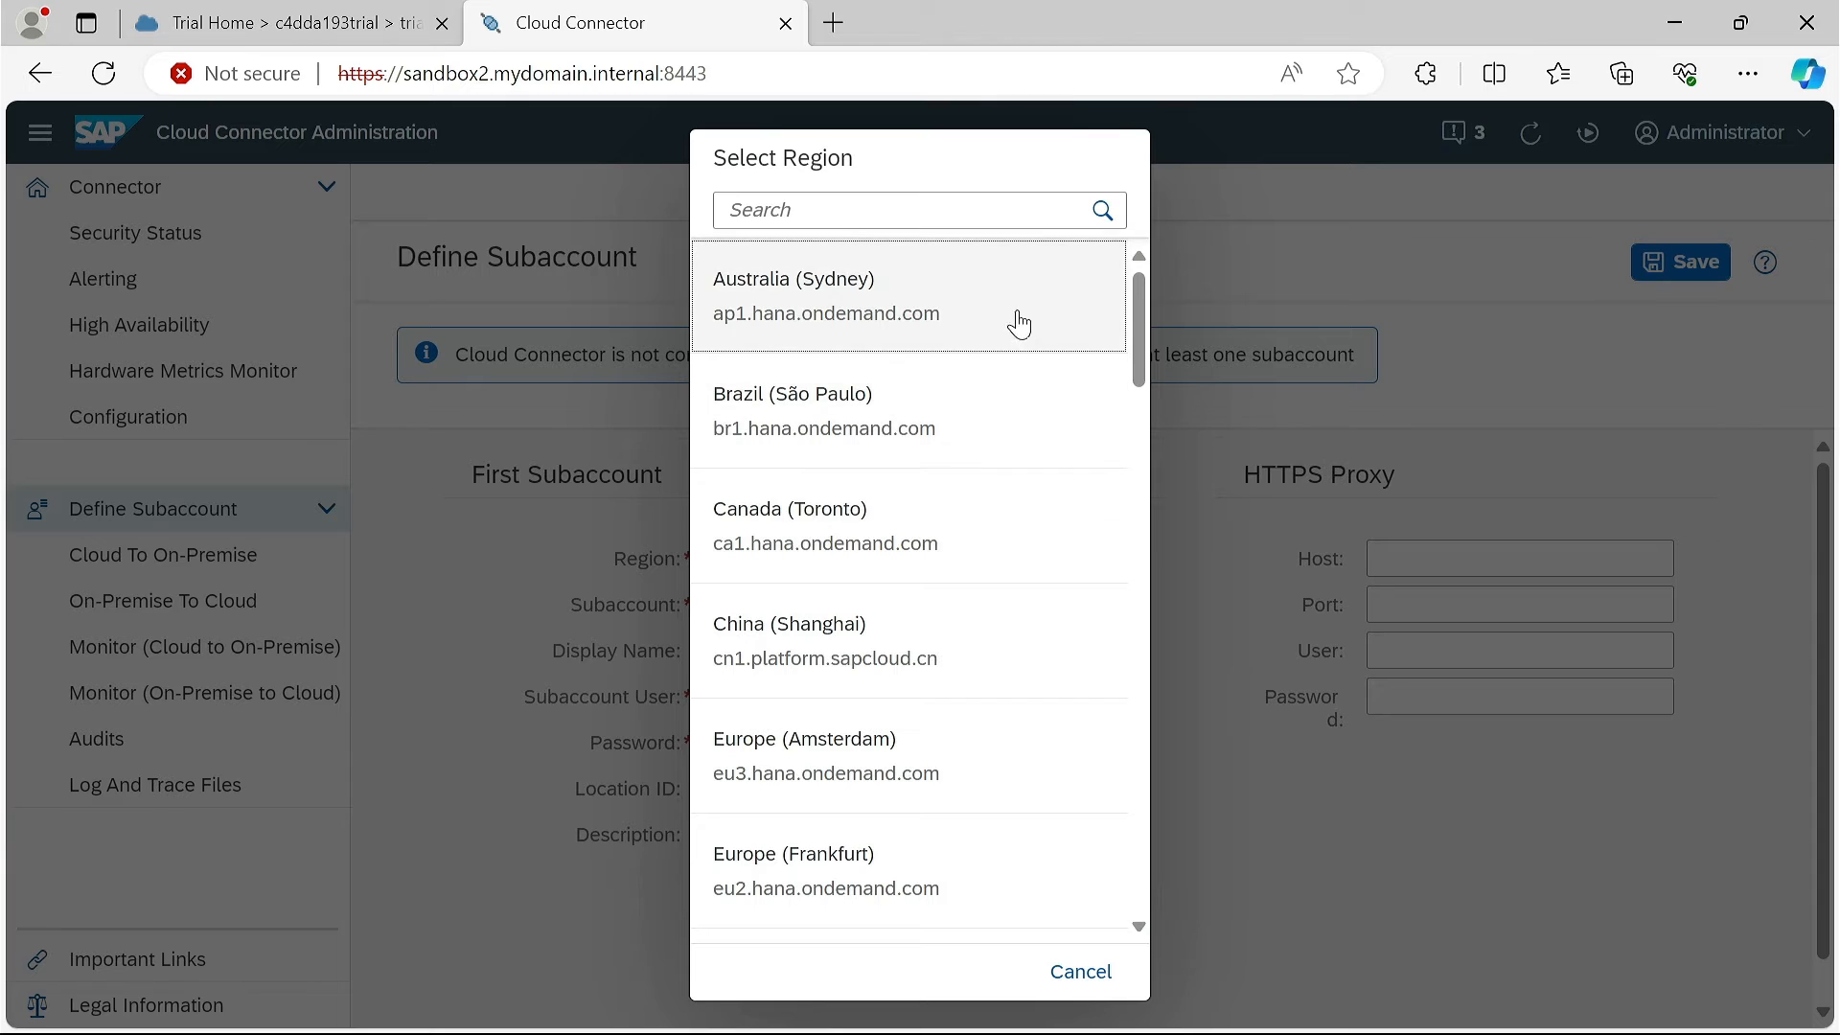
left_click(959, 210)
type("US")
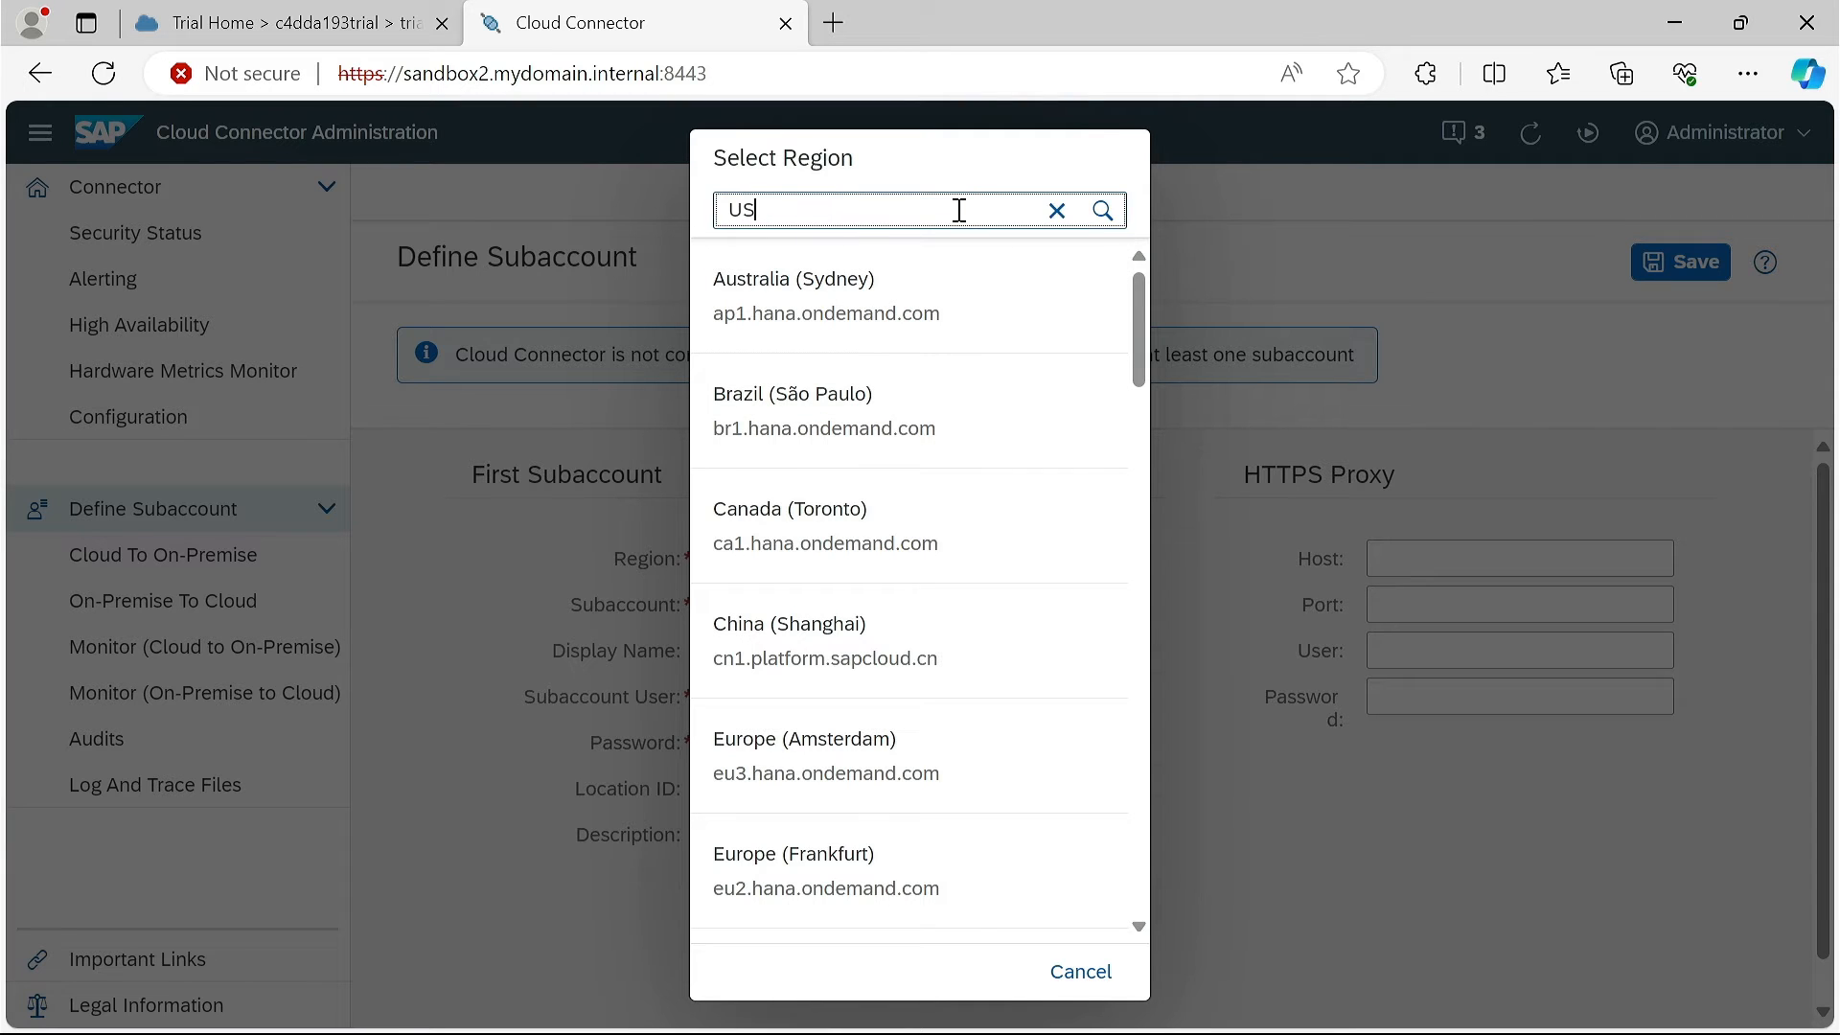
type(" Ea")
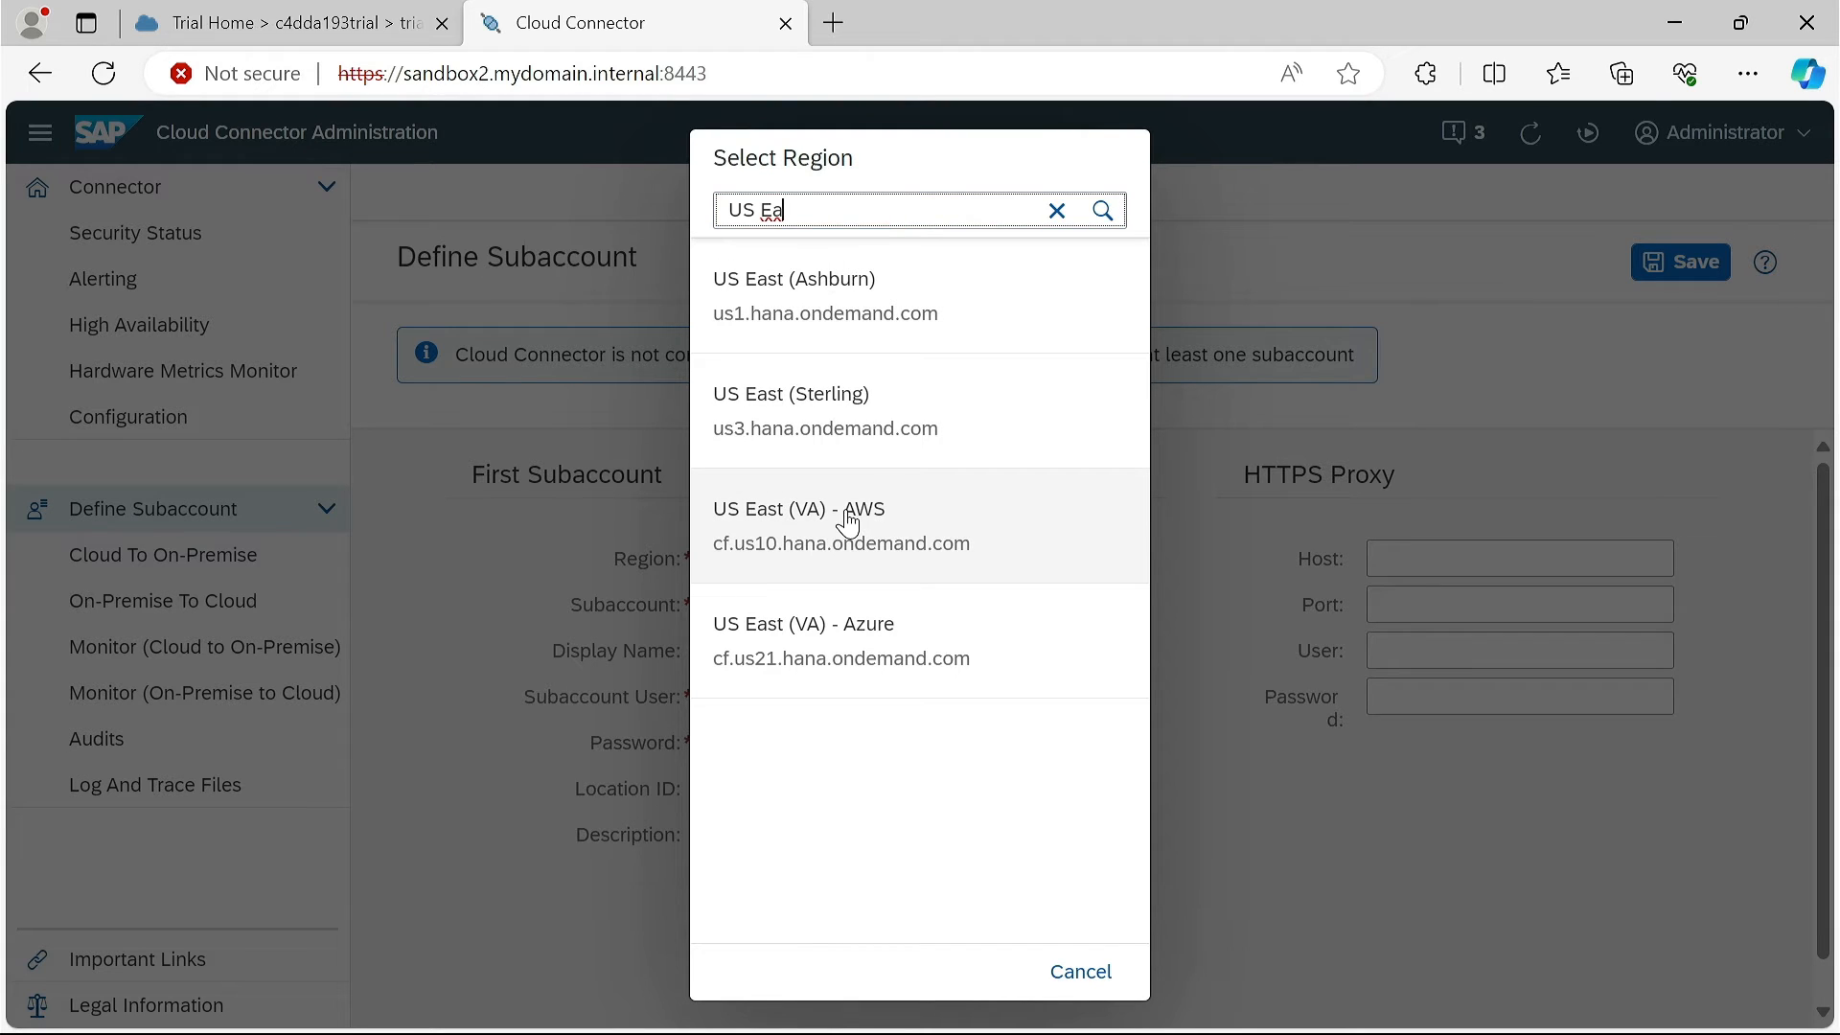
left_click(790, 568)
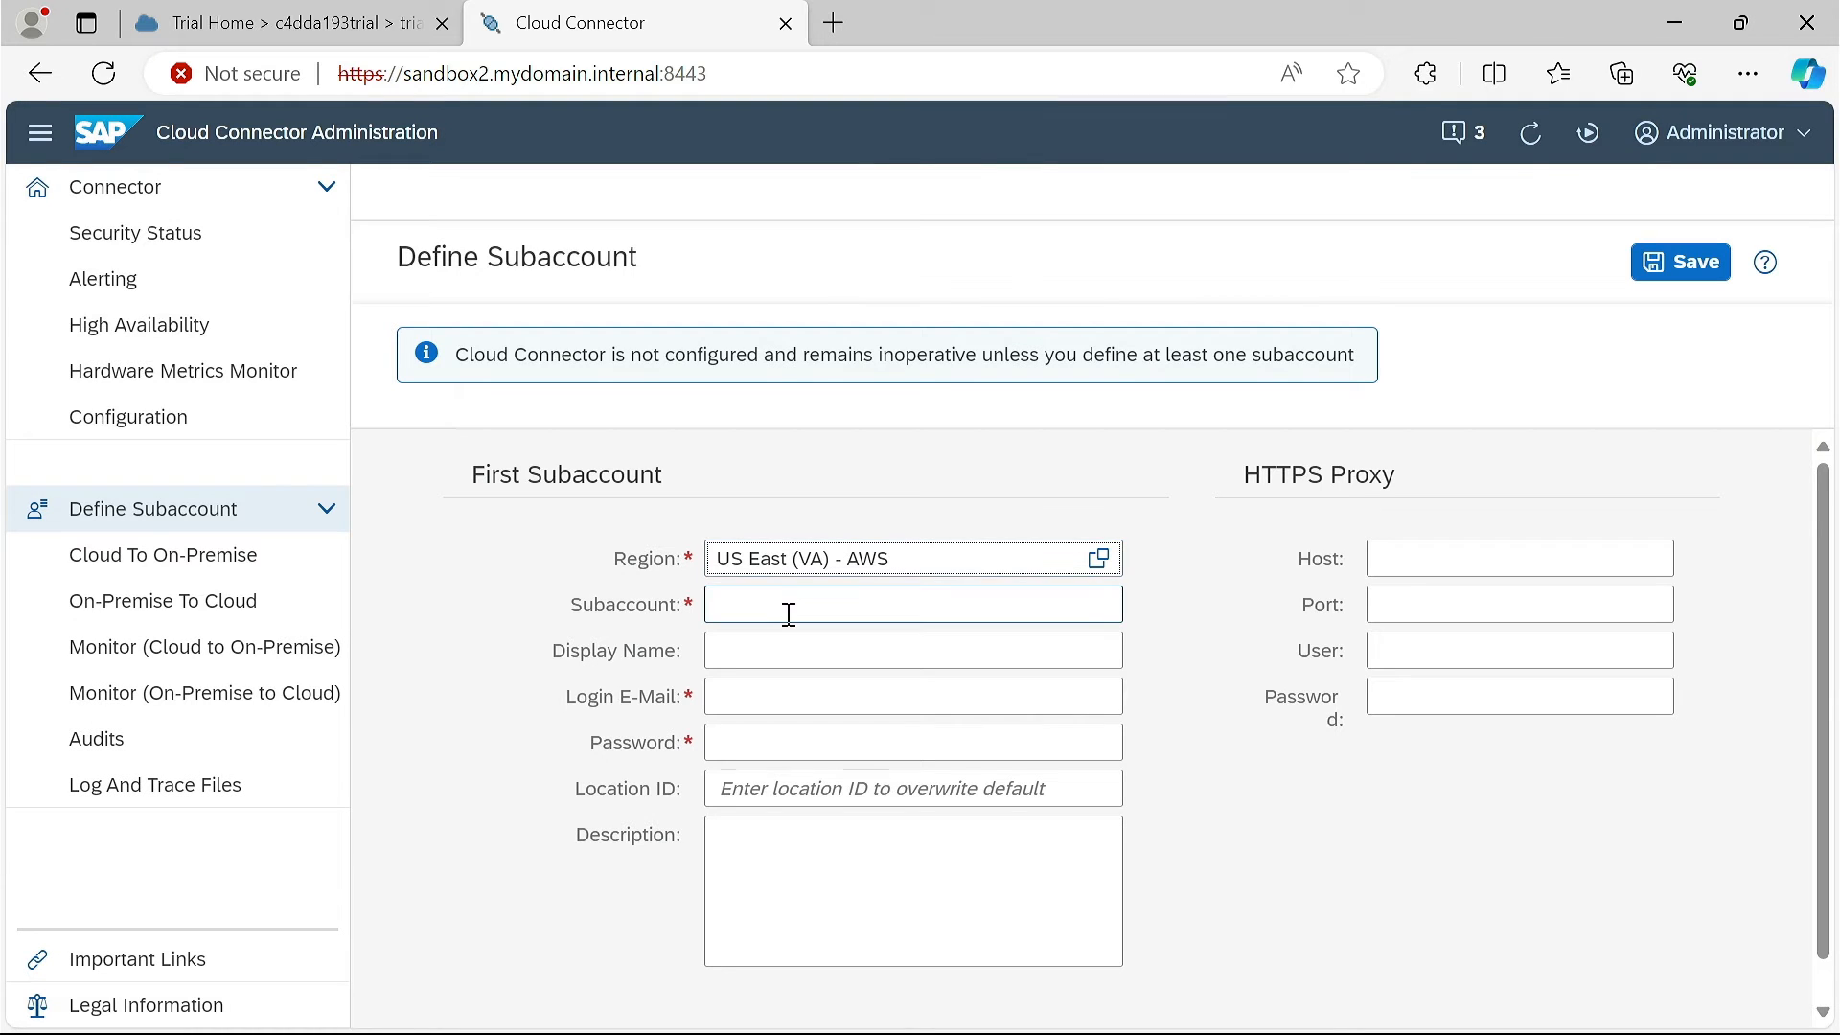
- Paste the copied Subaccount ID and enter the display name 'My Subaccount'
left_click(788, 611)
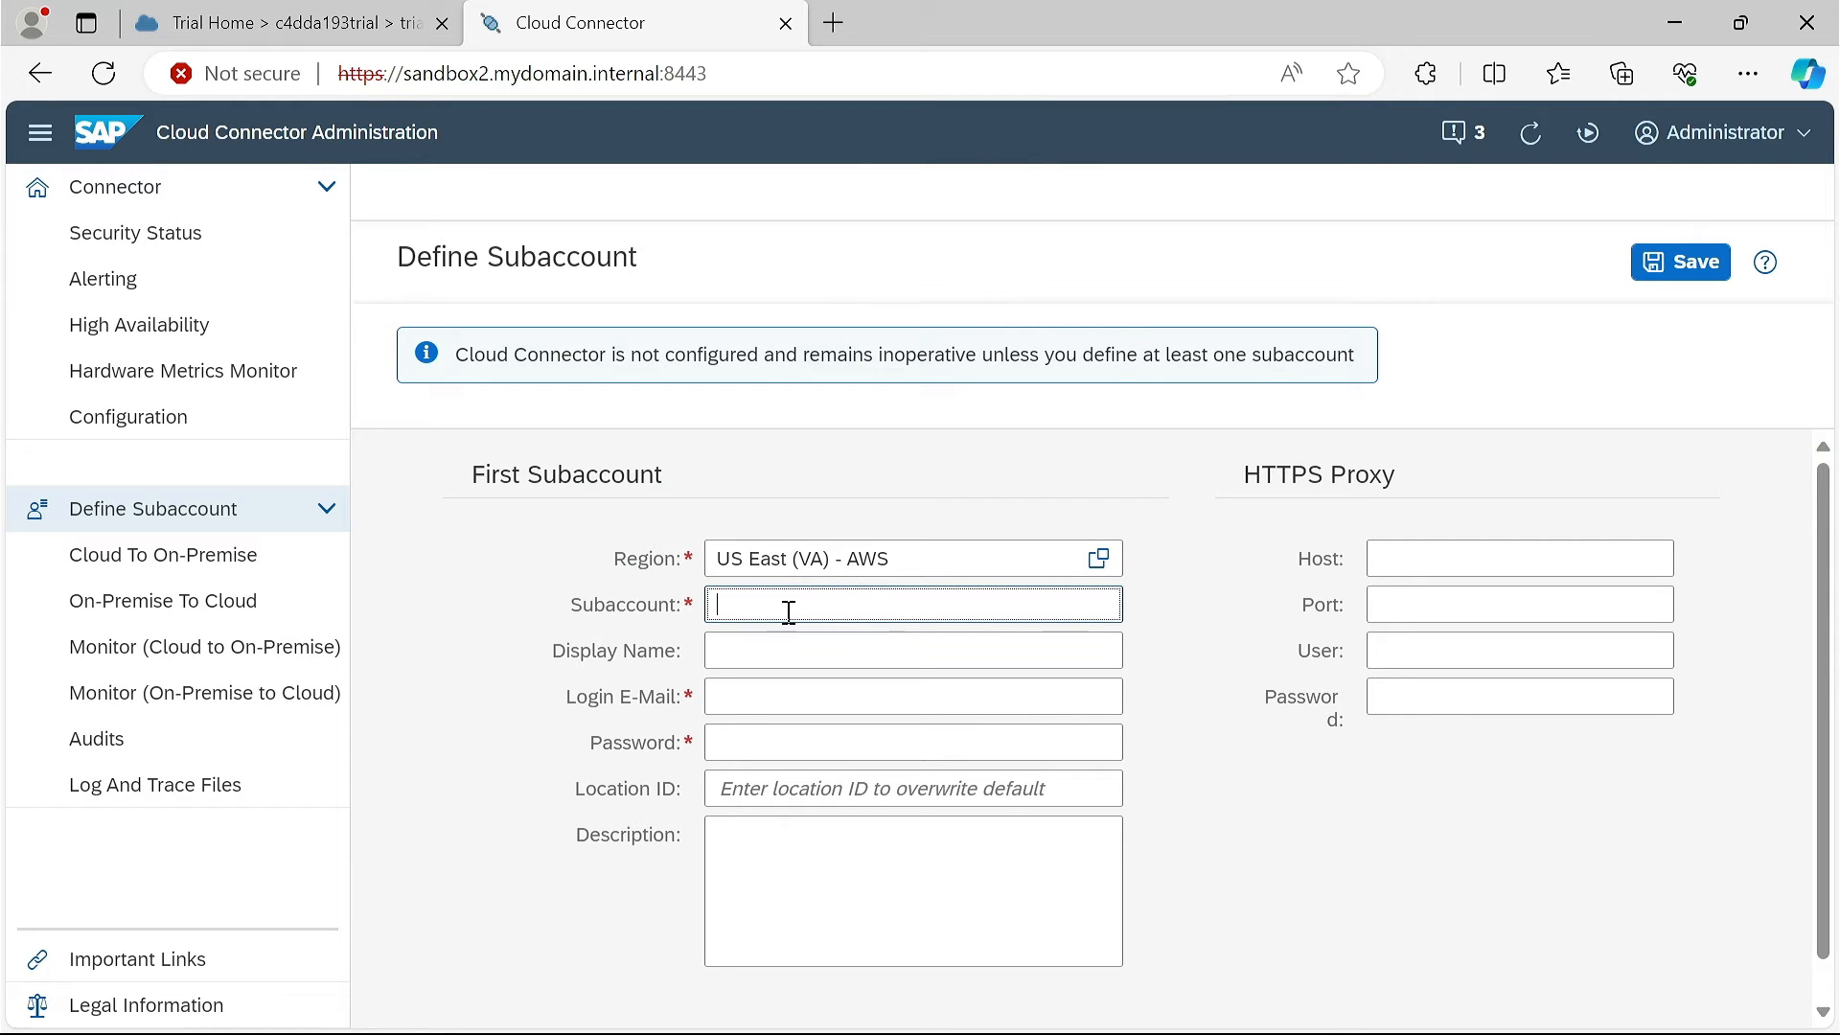
key("ctrl+v")
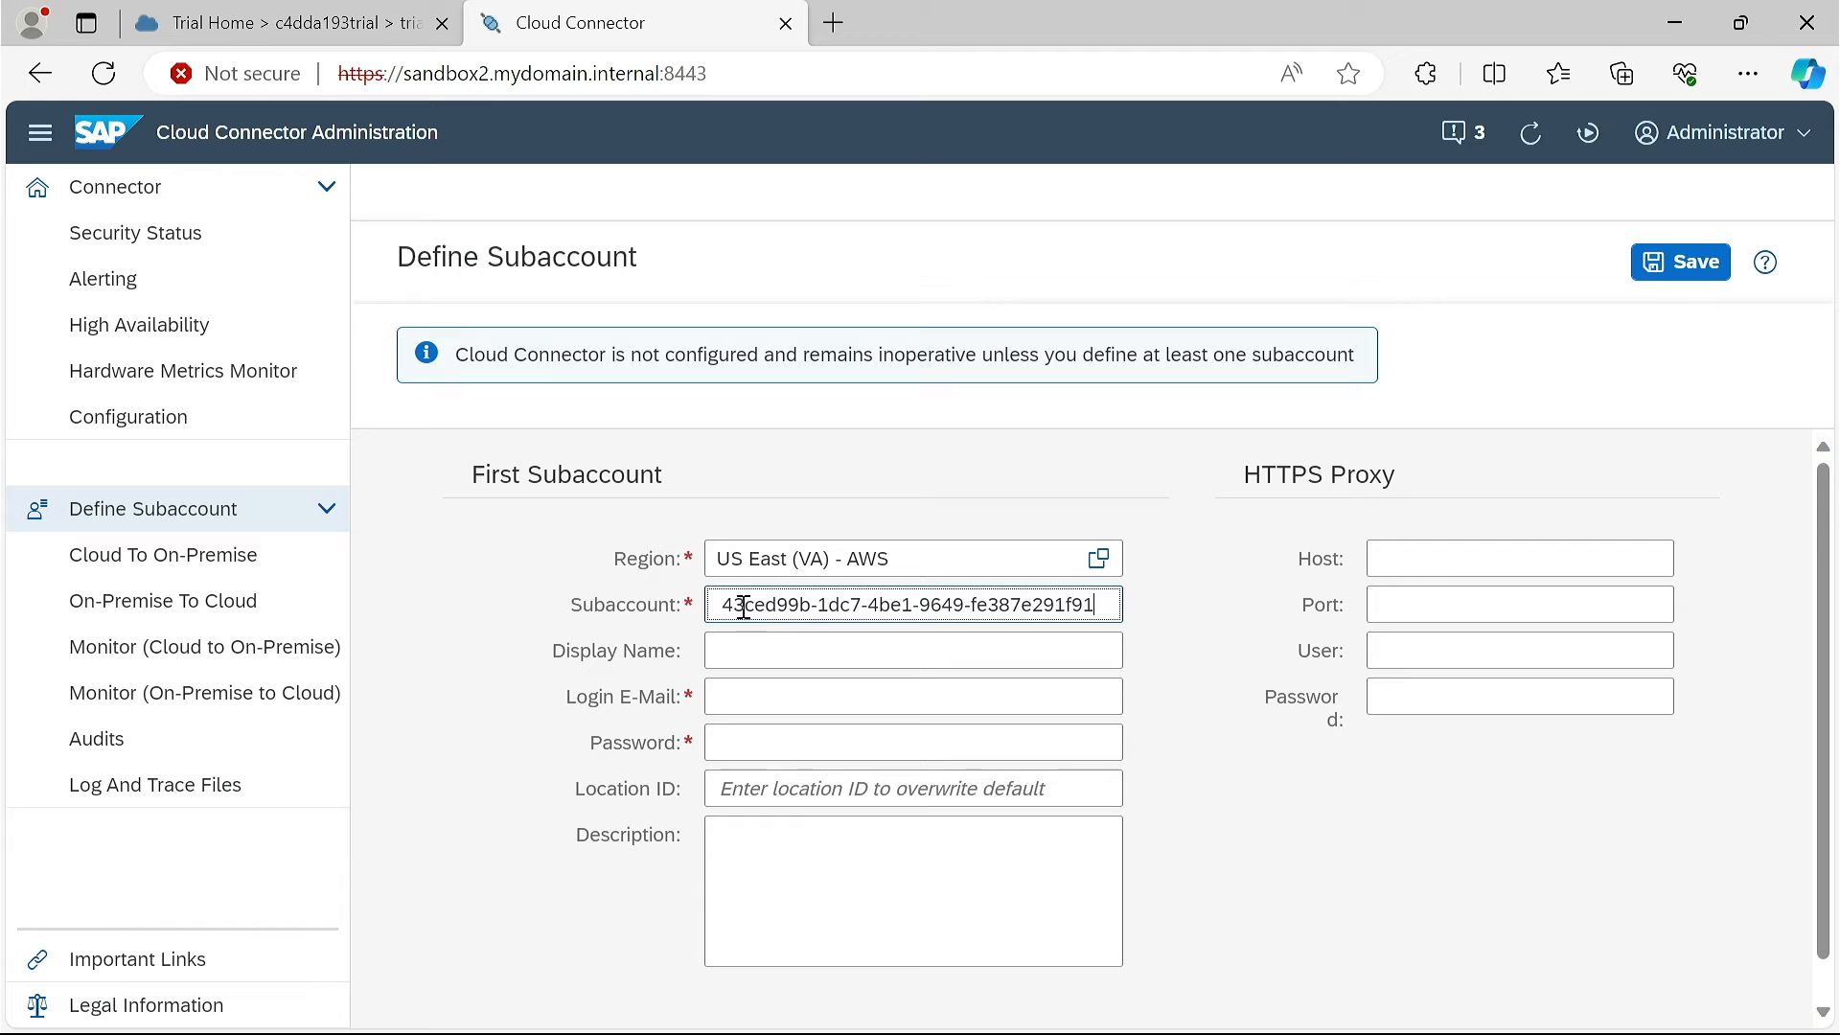
left_click(756, 653)
left_click(756, 652)
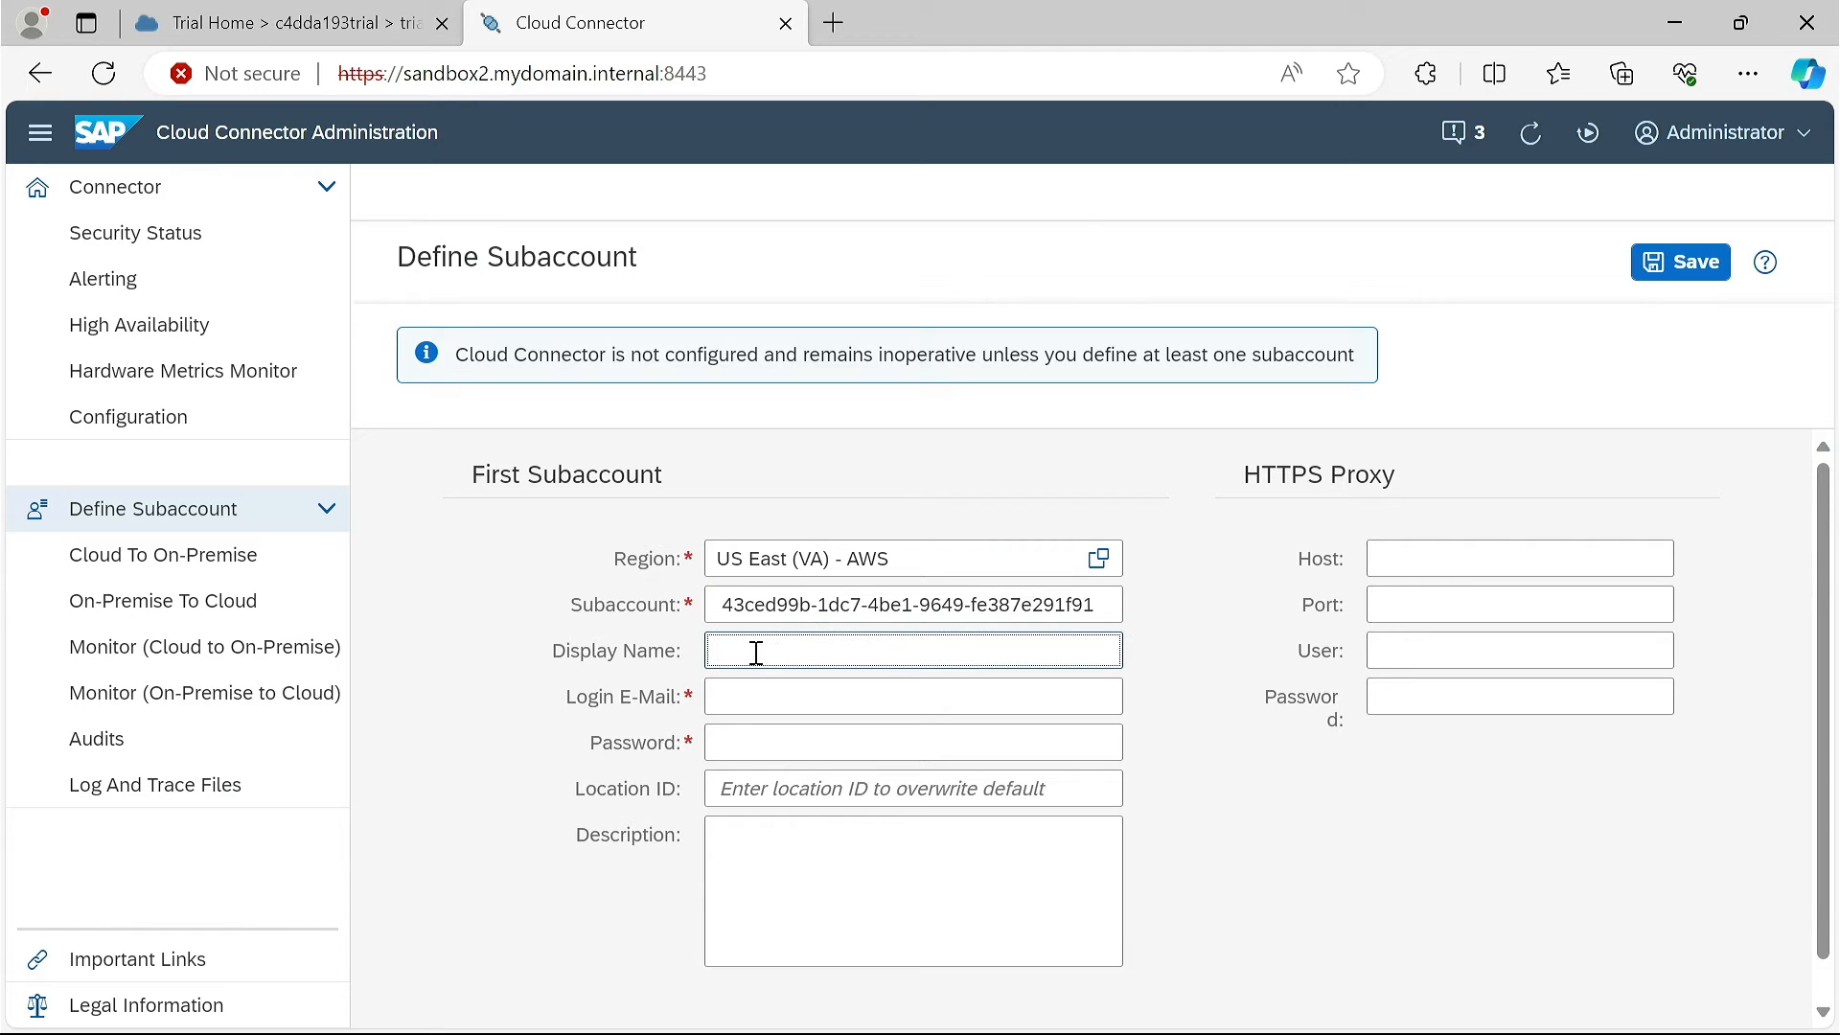
type("My Subaccount")
- Fill in the login e-mail and password, then save to connect the subaccount
left_click(767, 709)
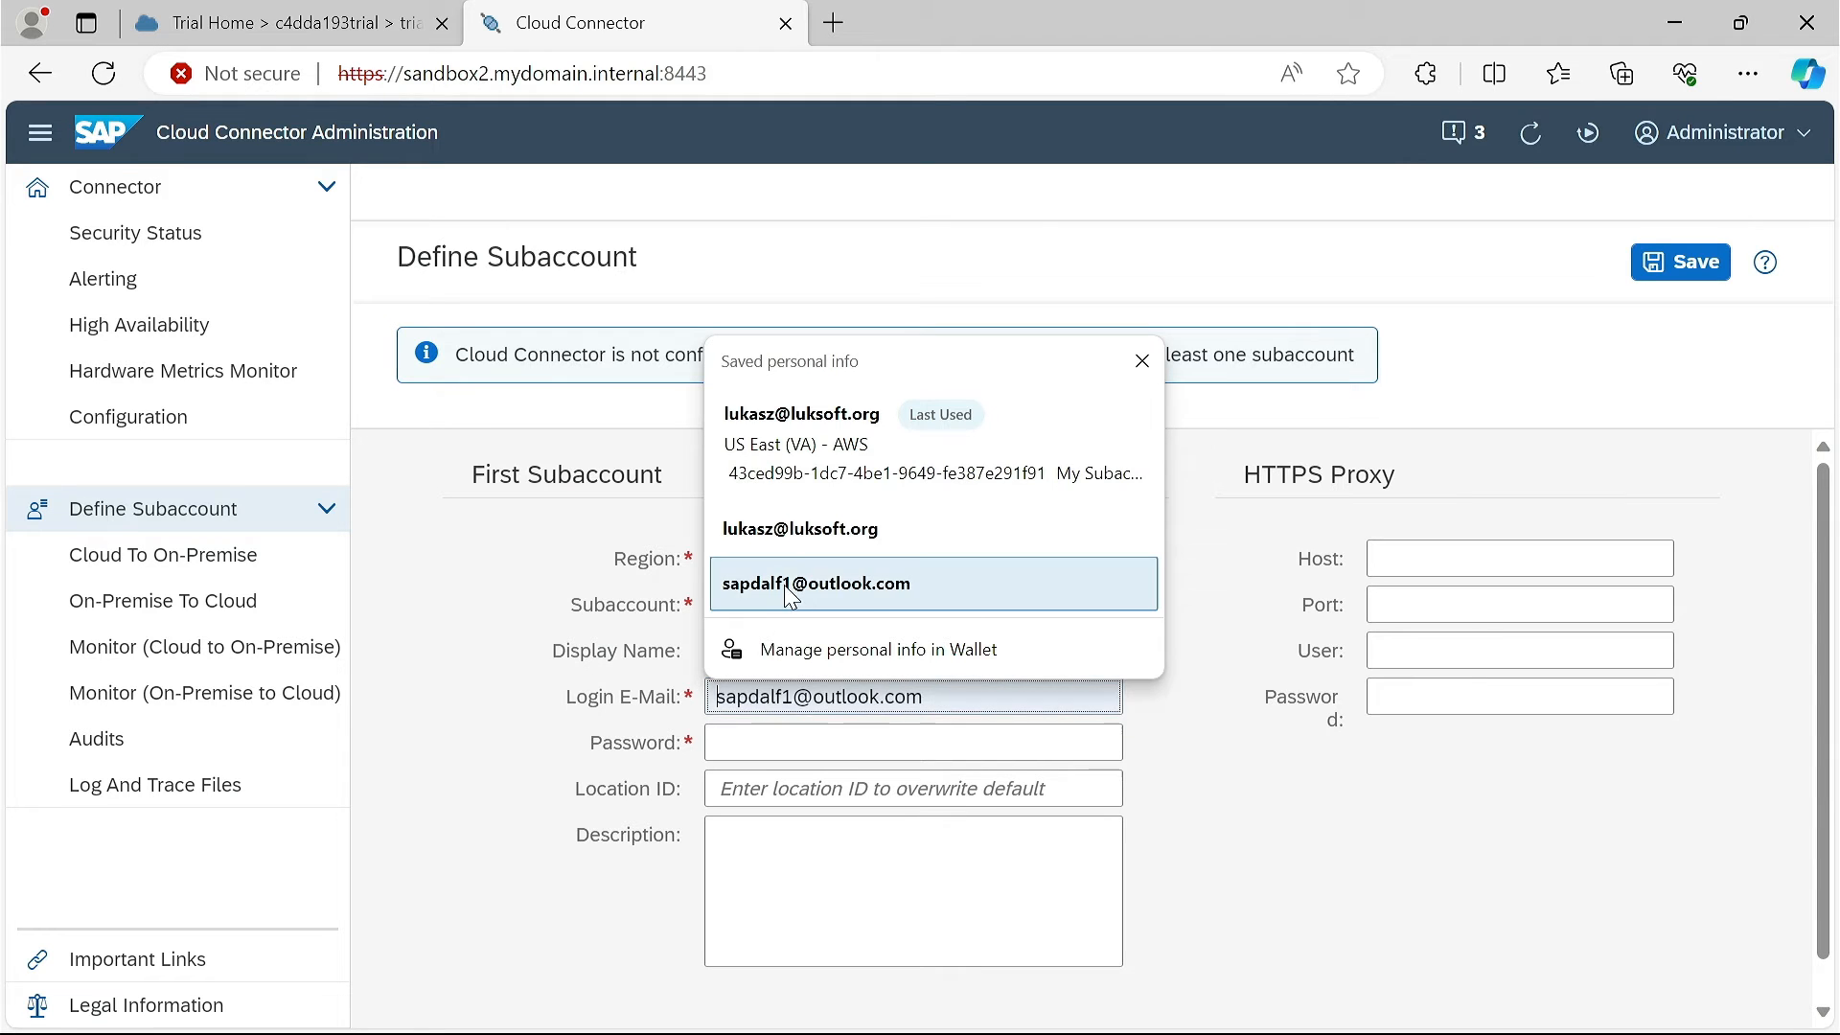
left_click(805, 444)
left_click(836, 748)
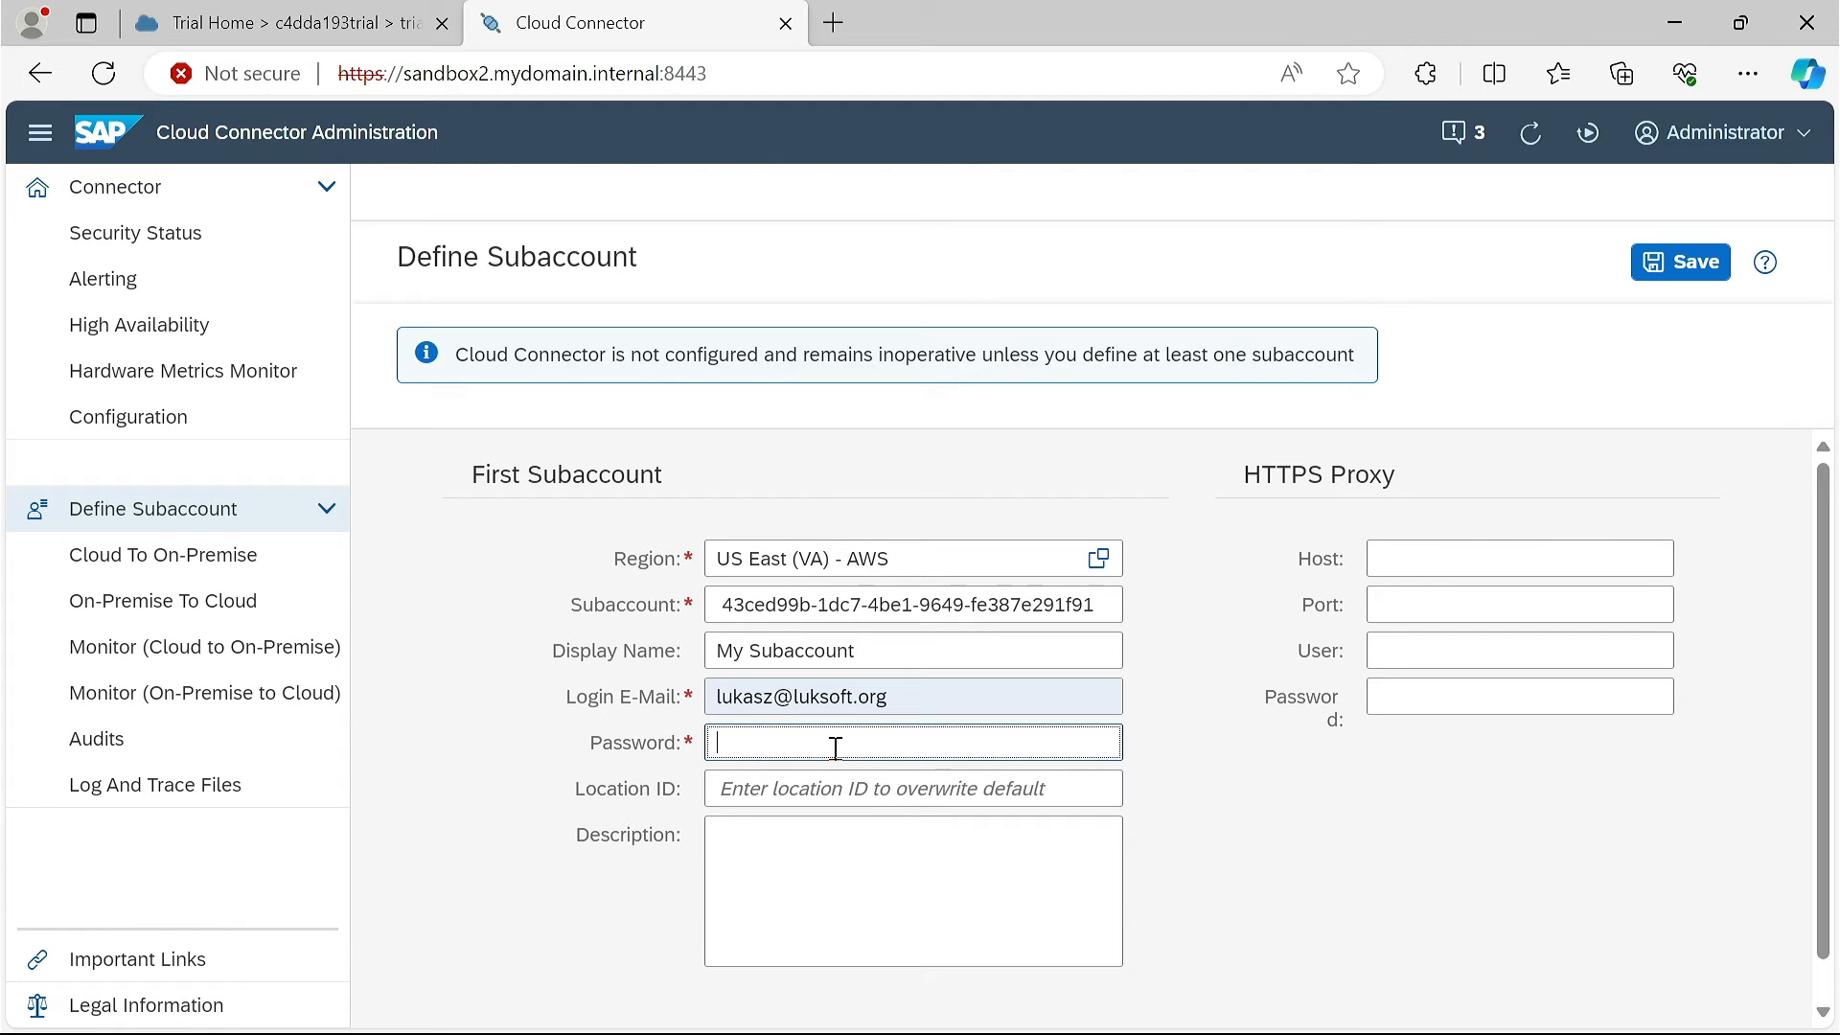
type("•••••••••")
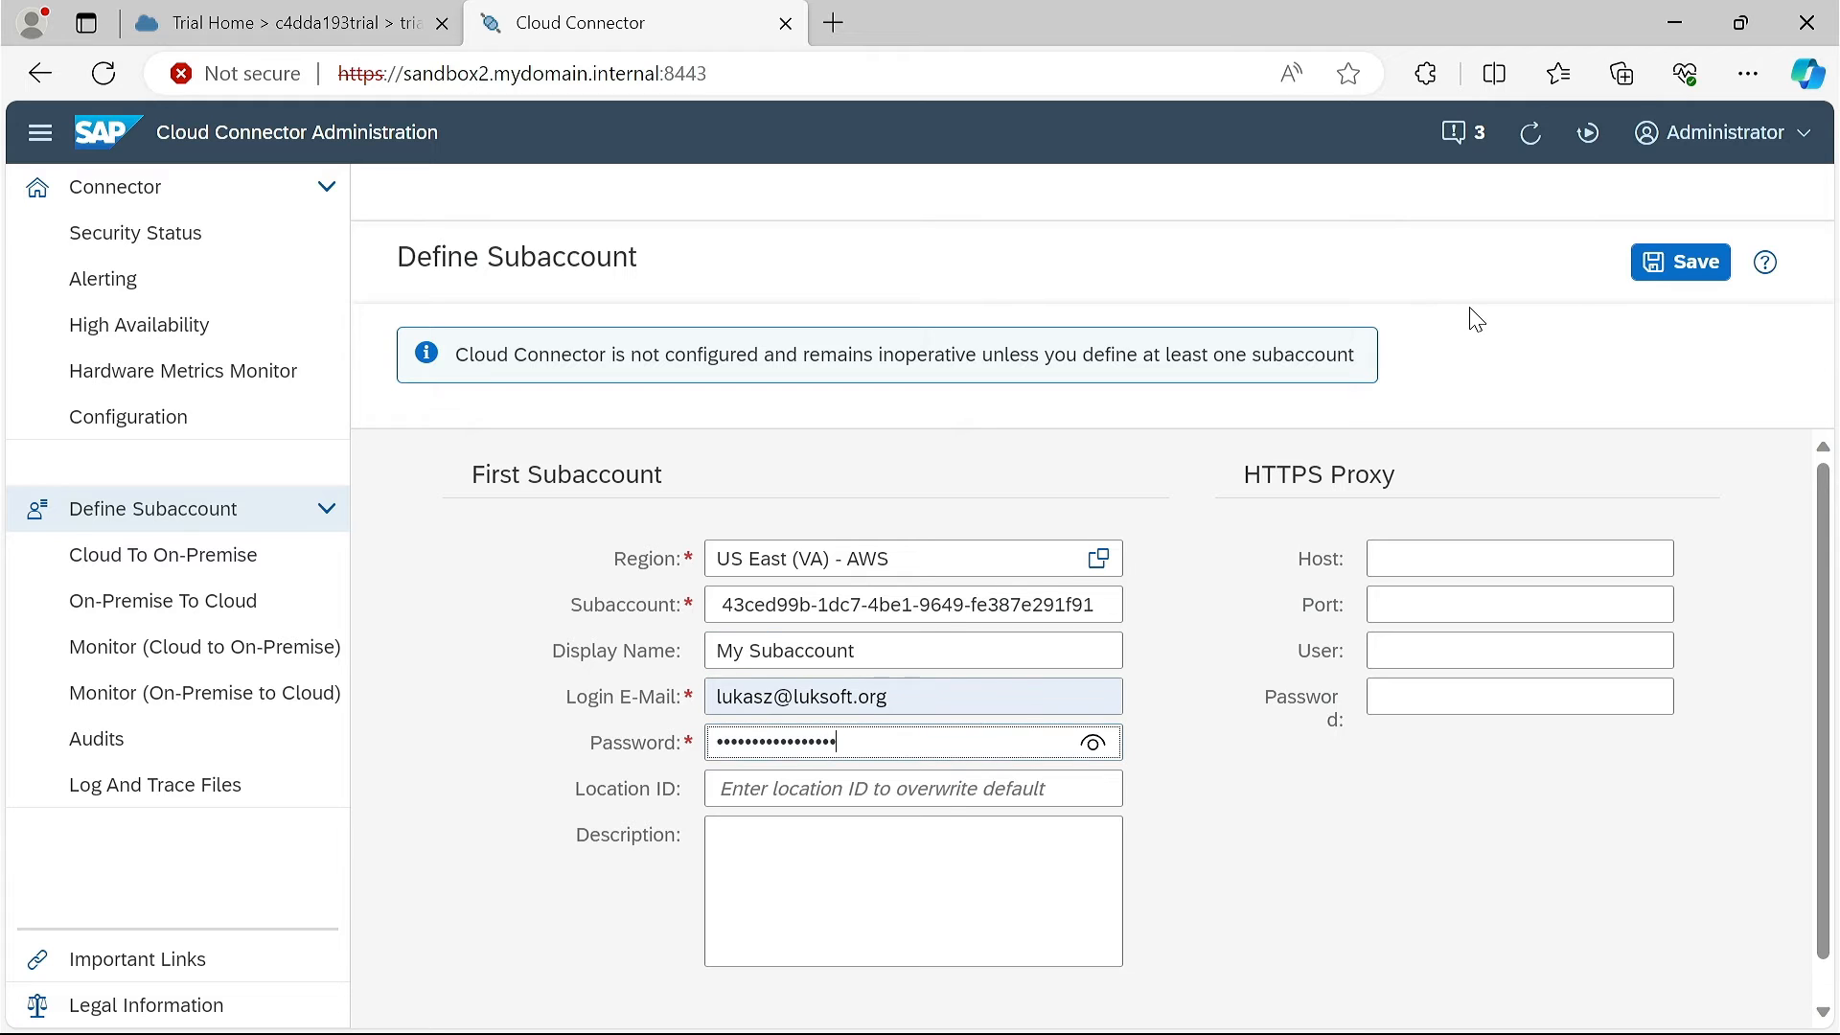
left_click(1660, 264)
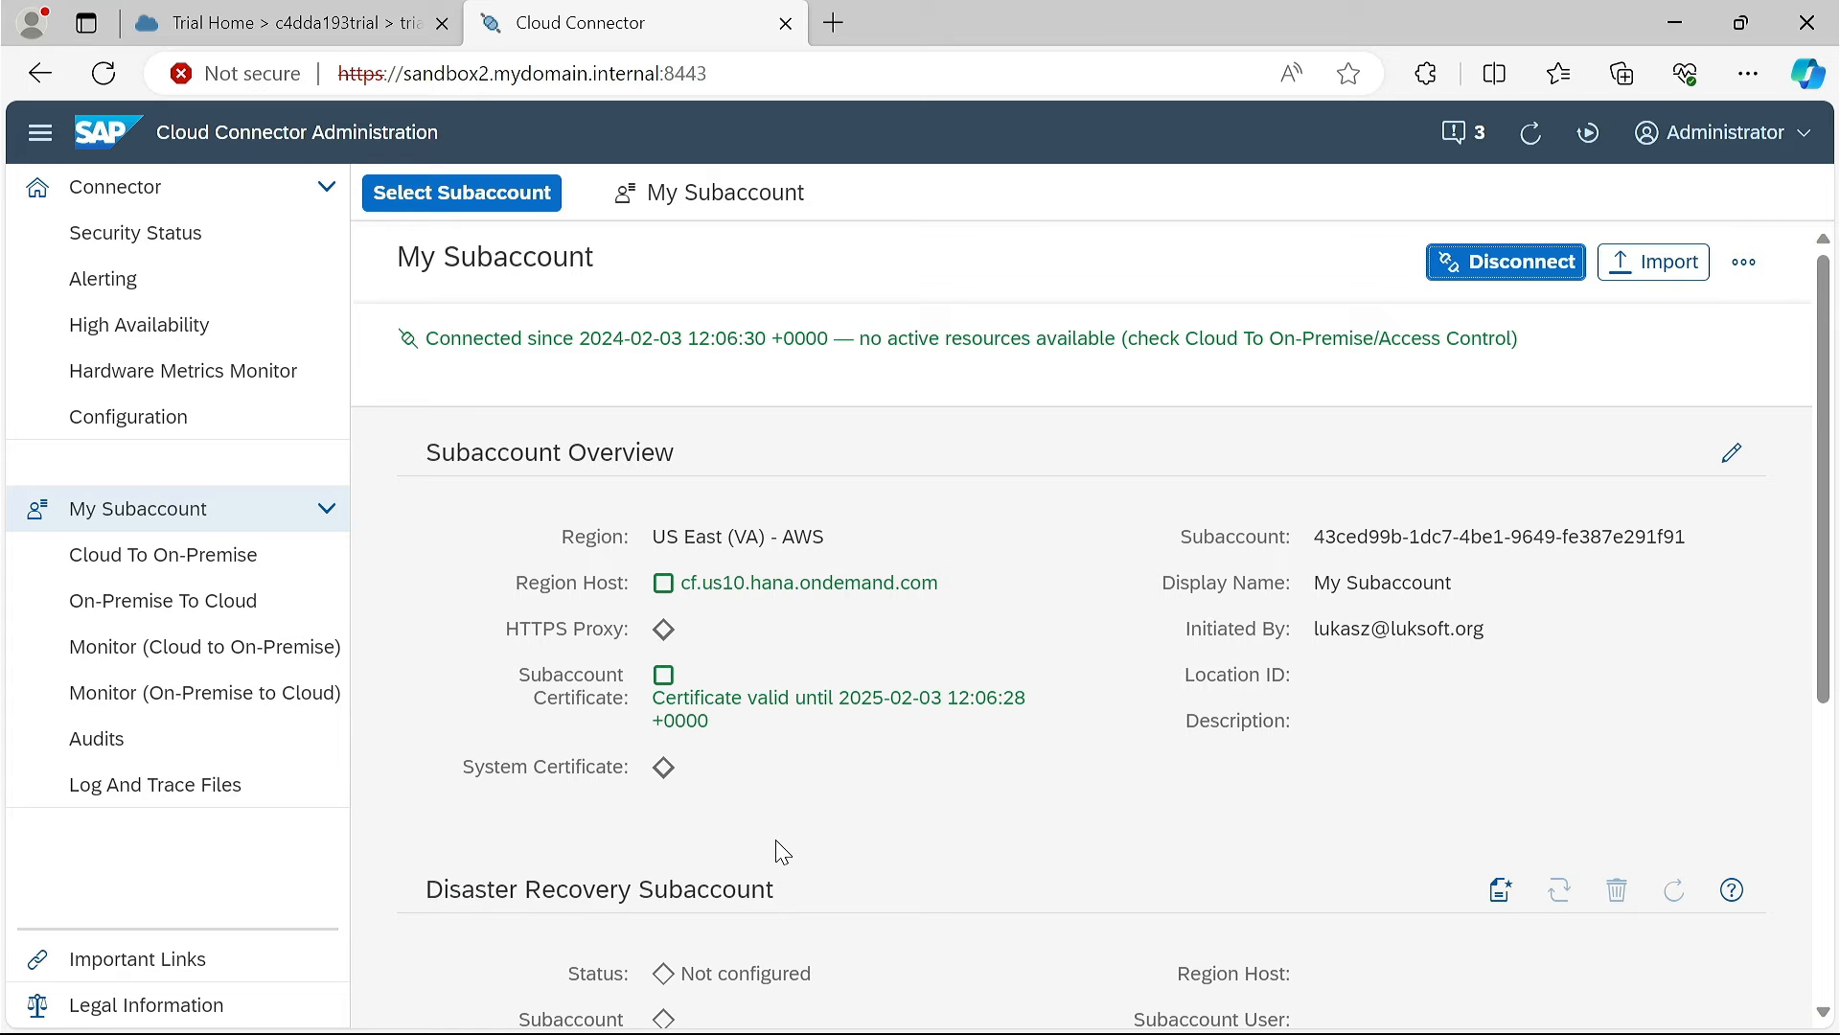
- Review the tunnel information, then show the empty Cloud To On-Premise access control page
scroll(776, 853, "down", 6)
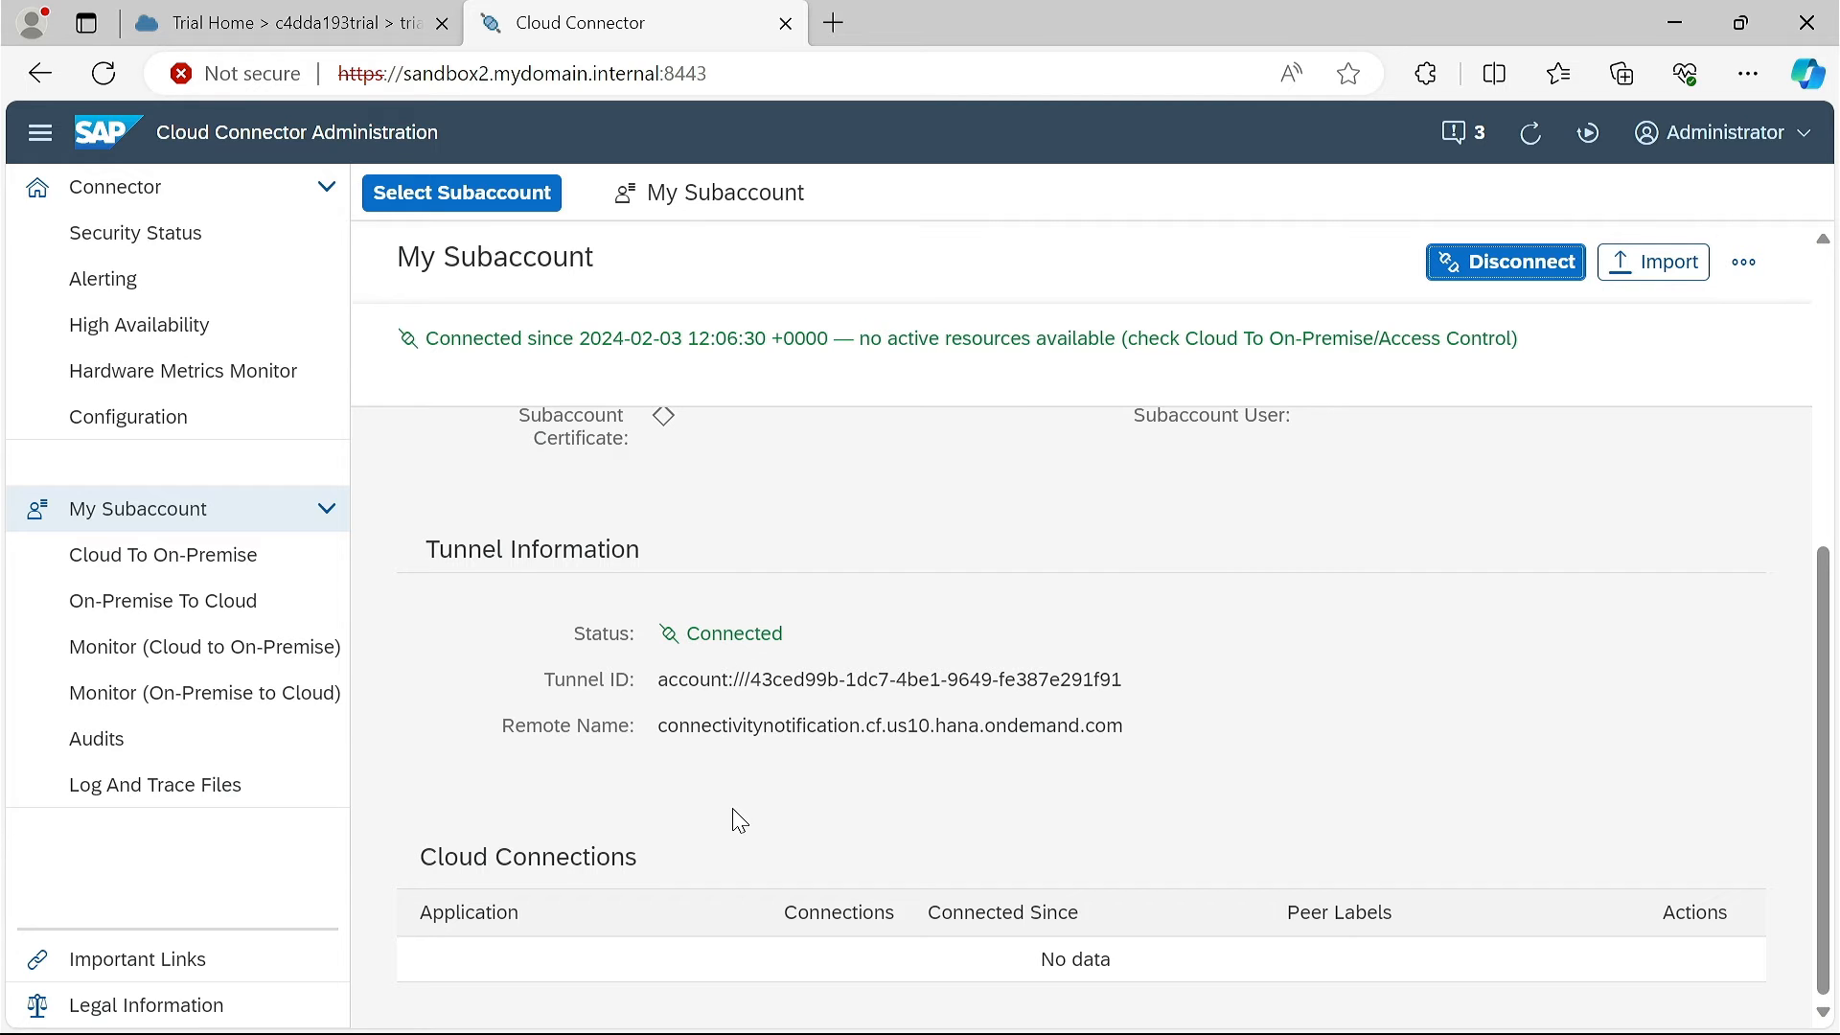
scroll(744, 820, "up", 5)
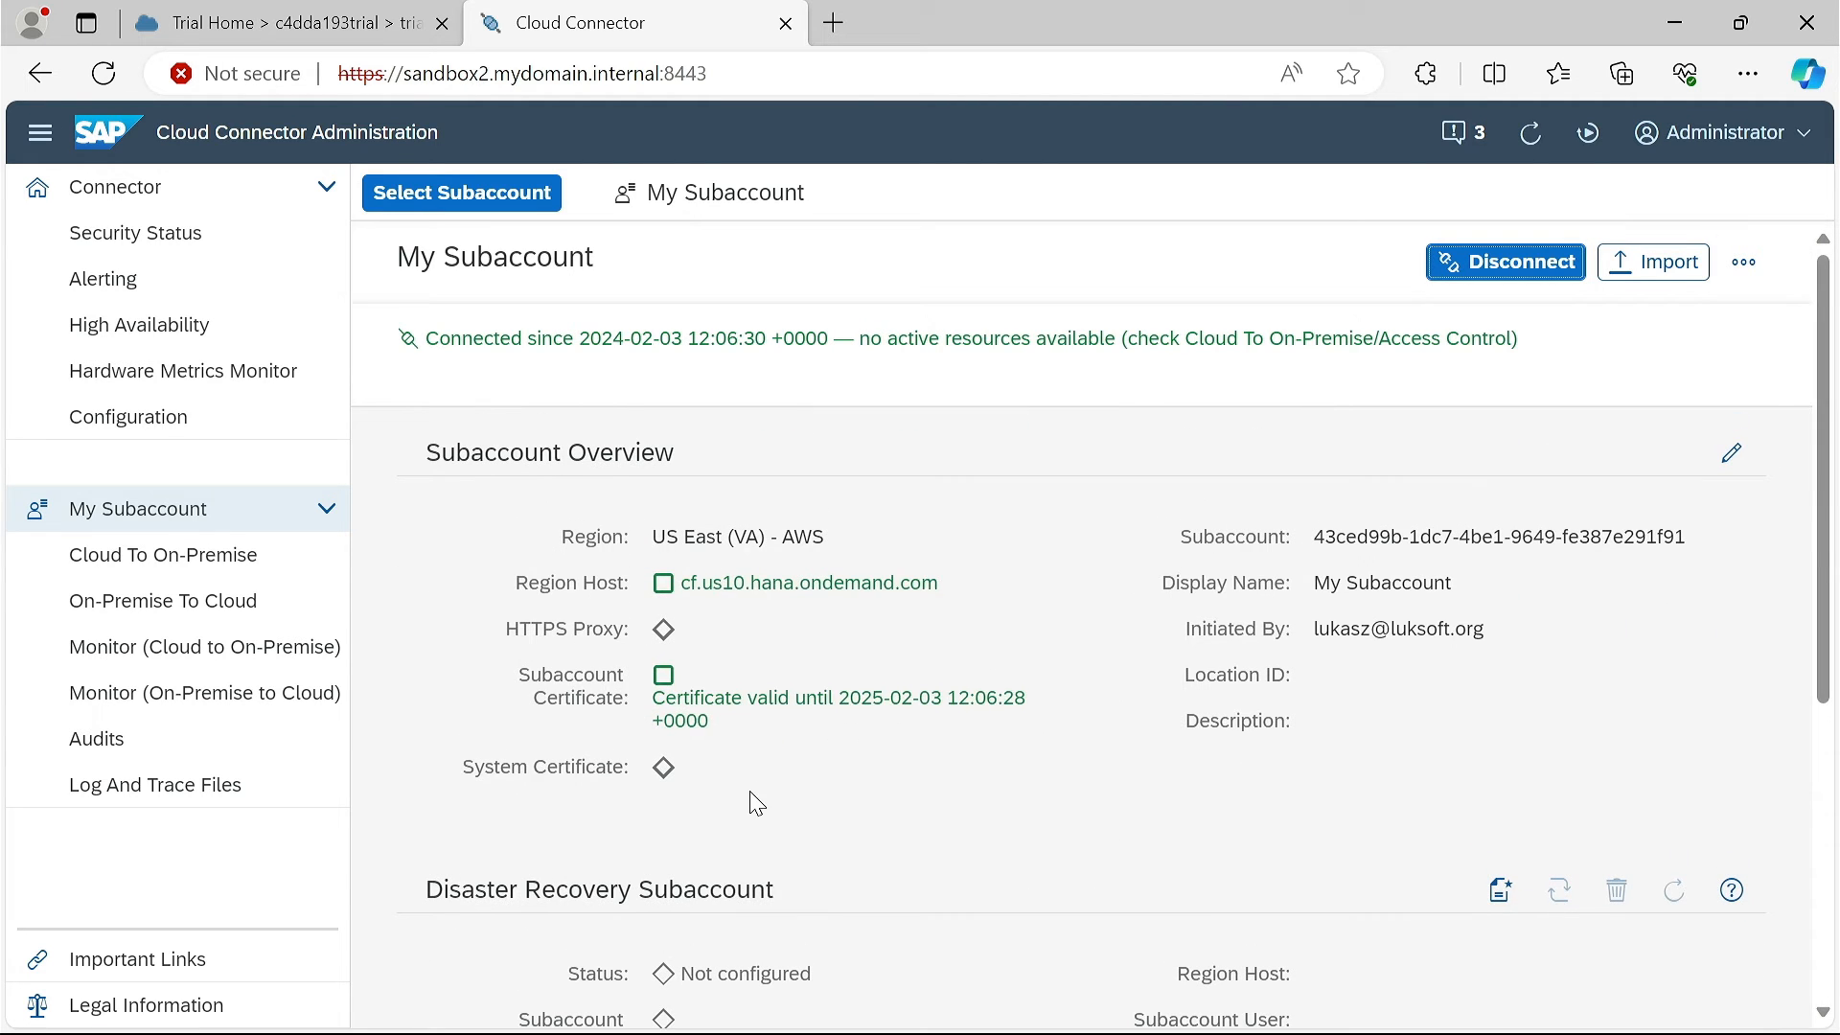
left_click(175, 568)
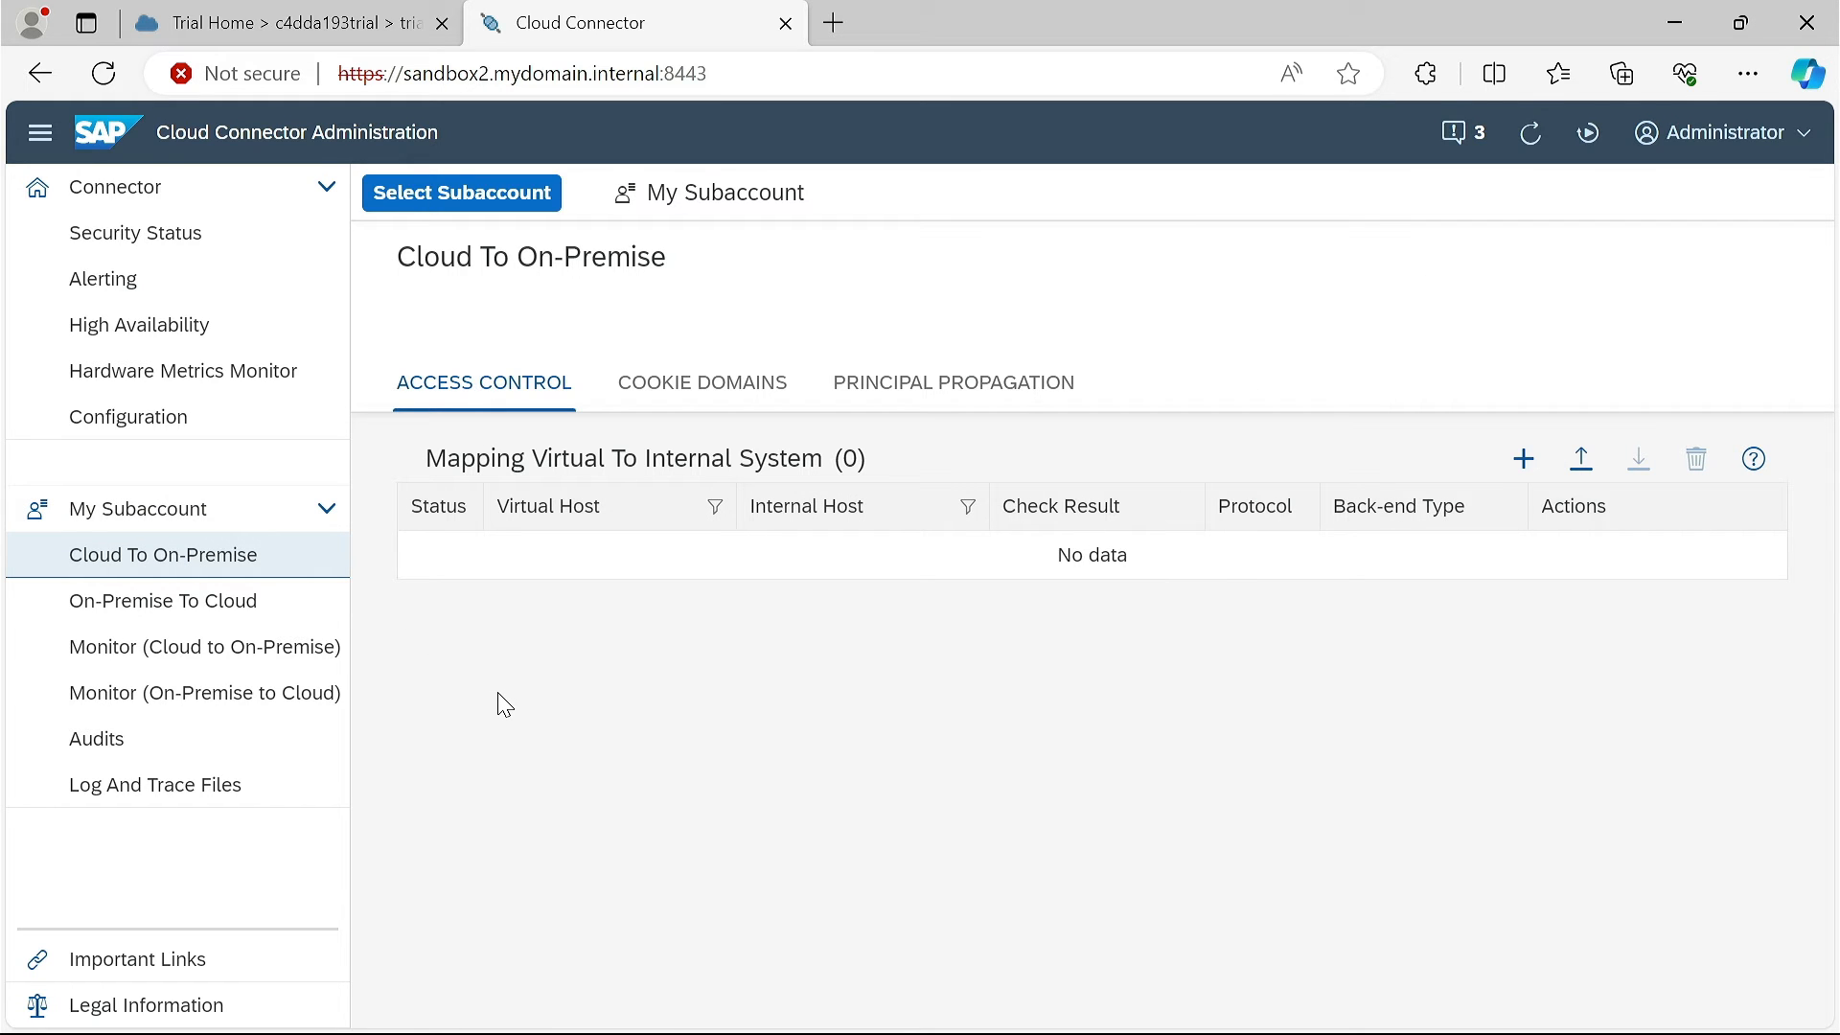
- Start an ABAP System mapping over HTTP with internal host localhost and port 50000
left_click(1523, 459)
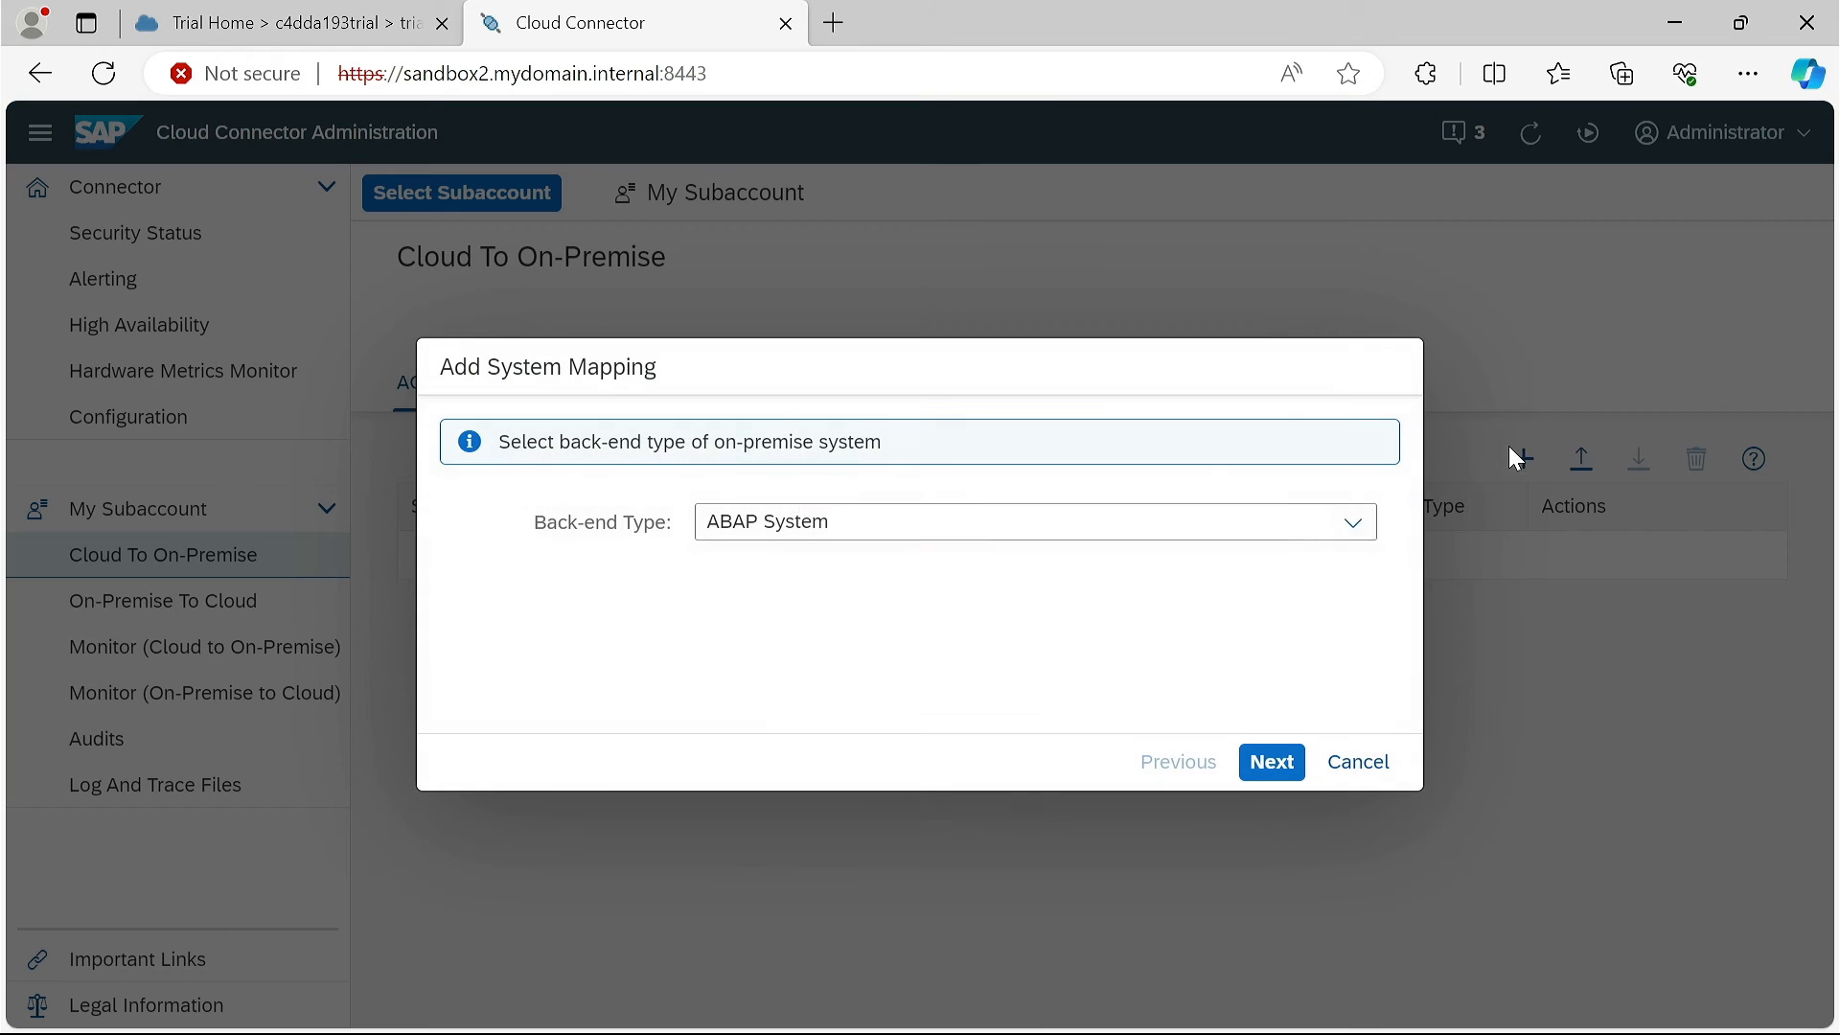
left_click(1273, 774)
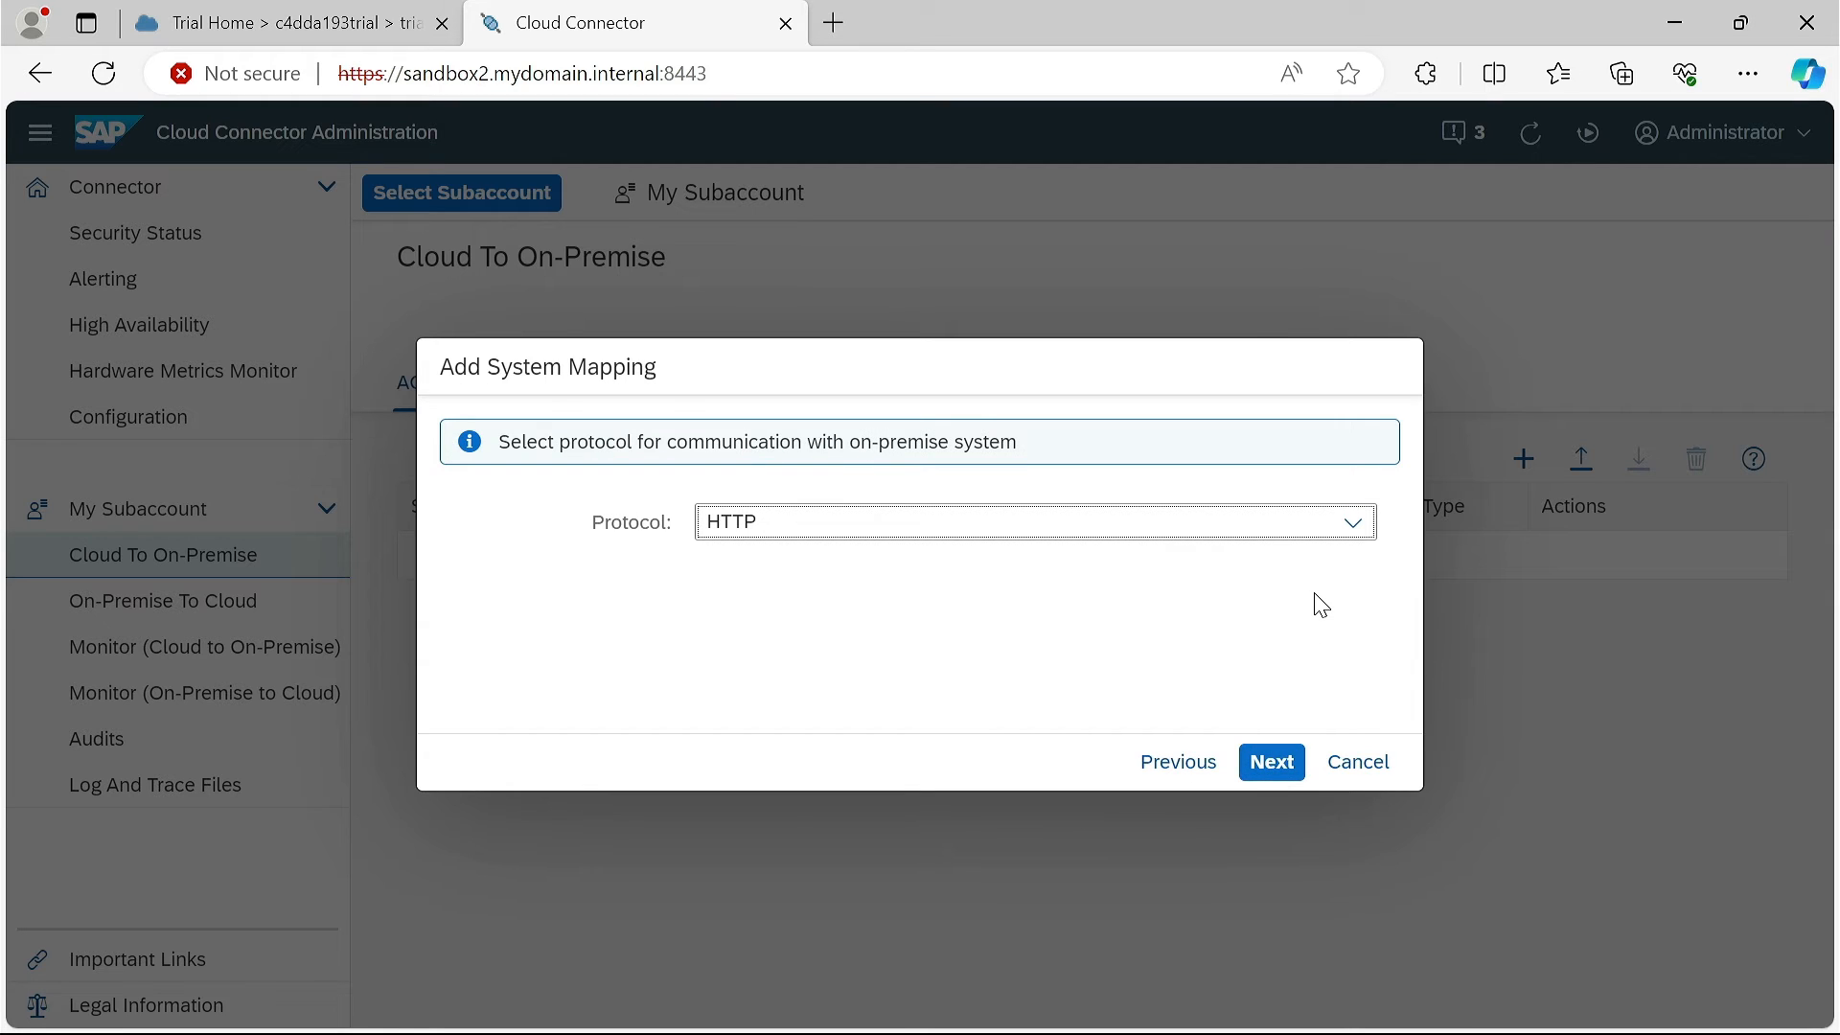
left_click(1348, 532)
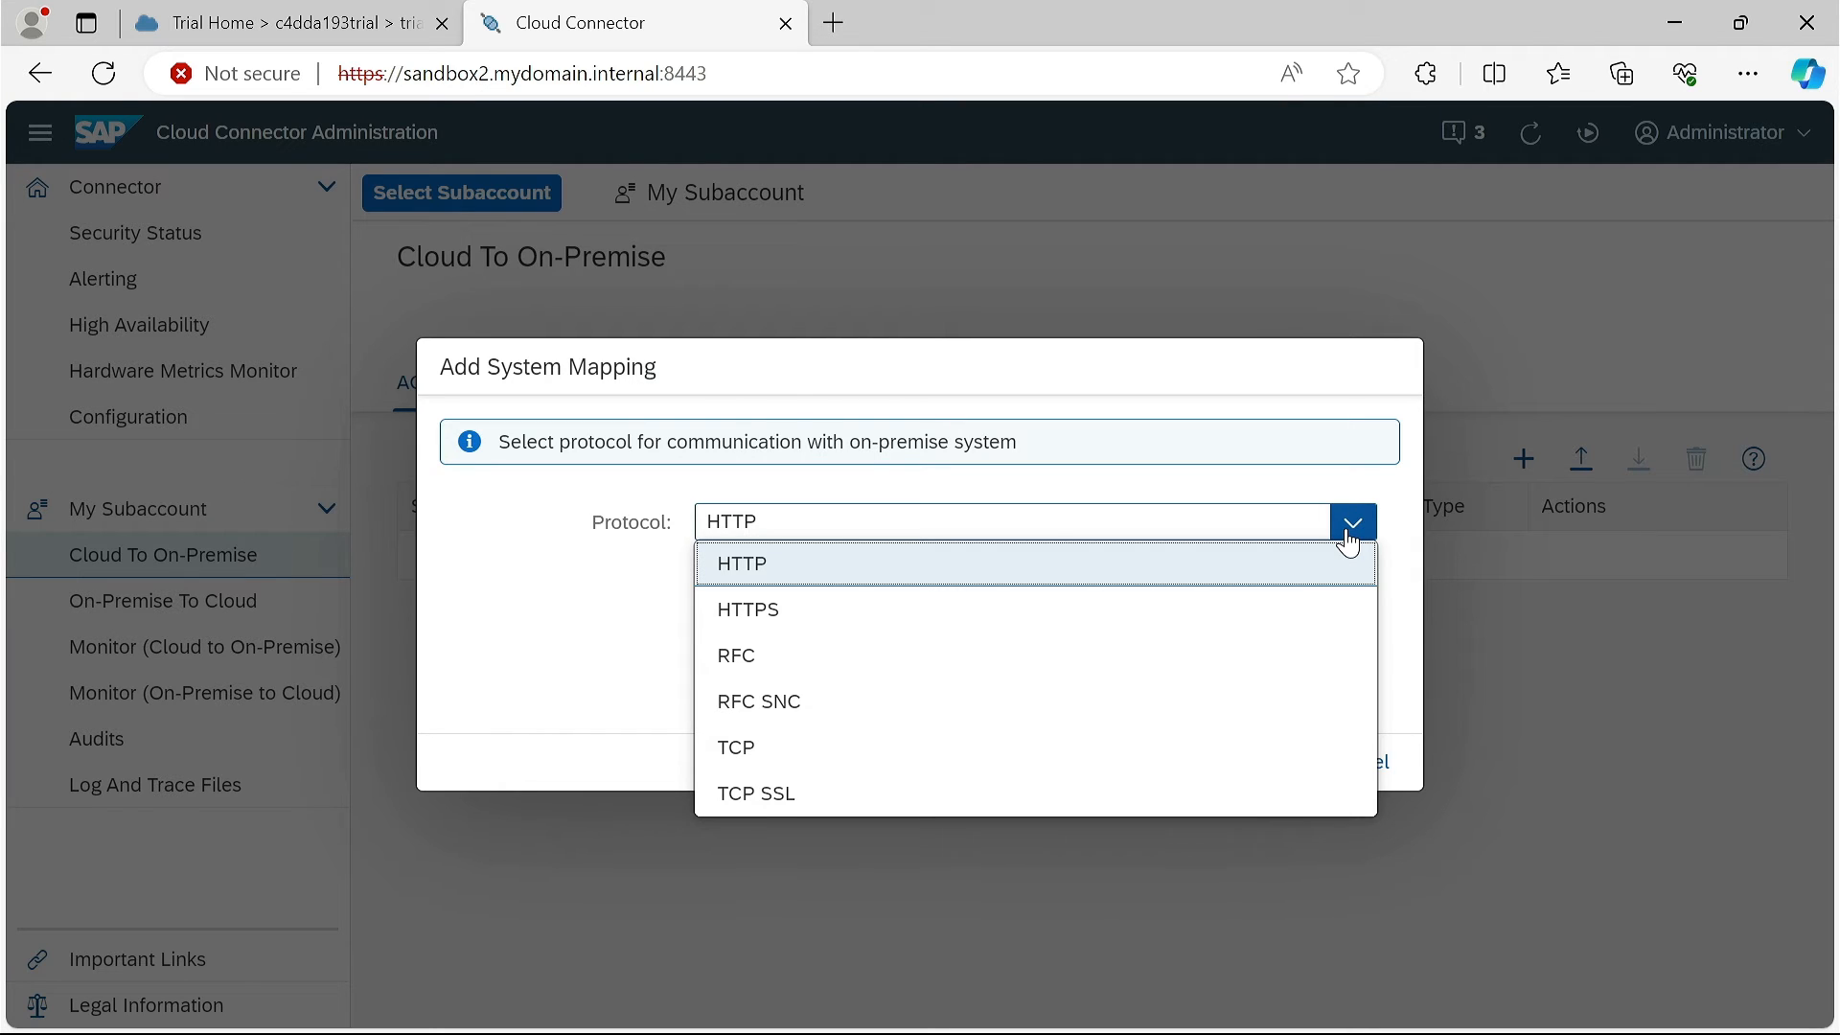
left_click(1349, 541)
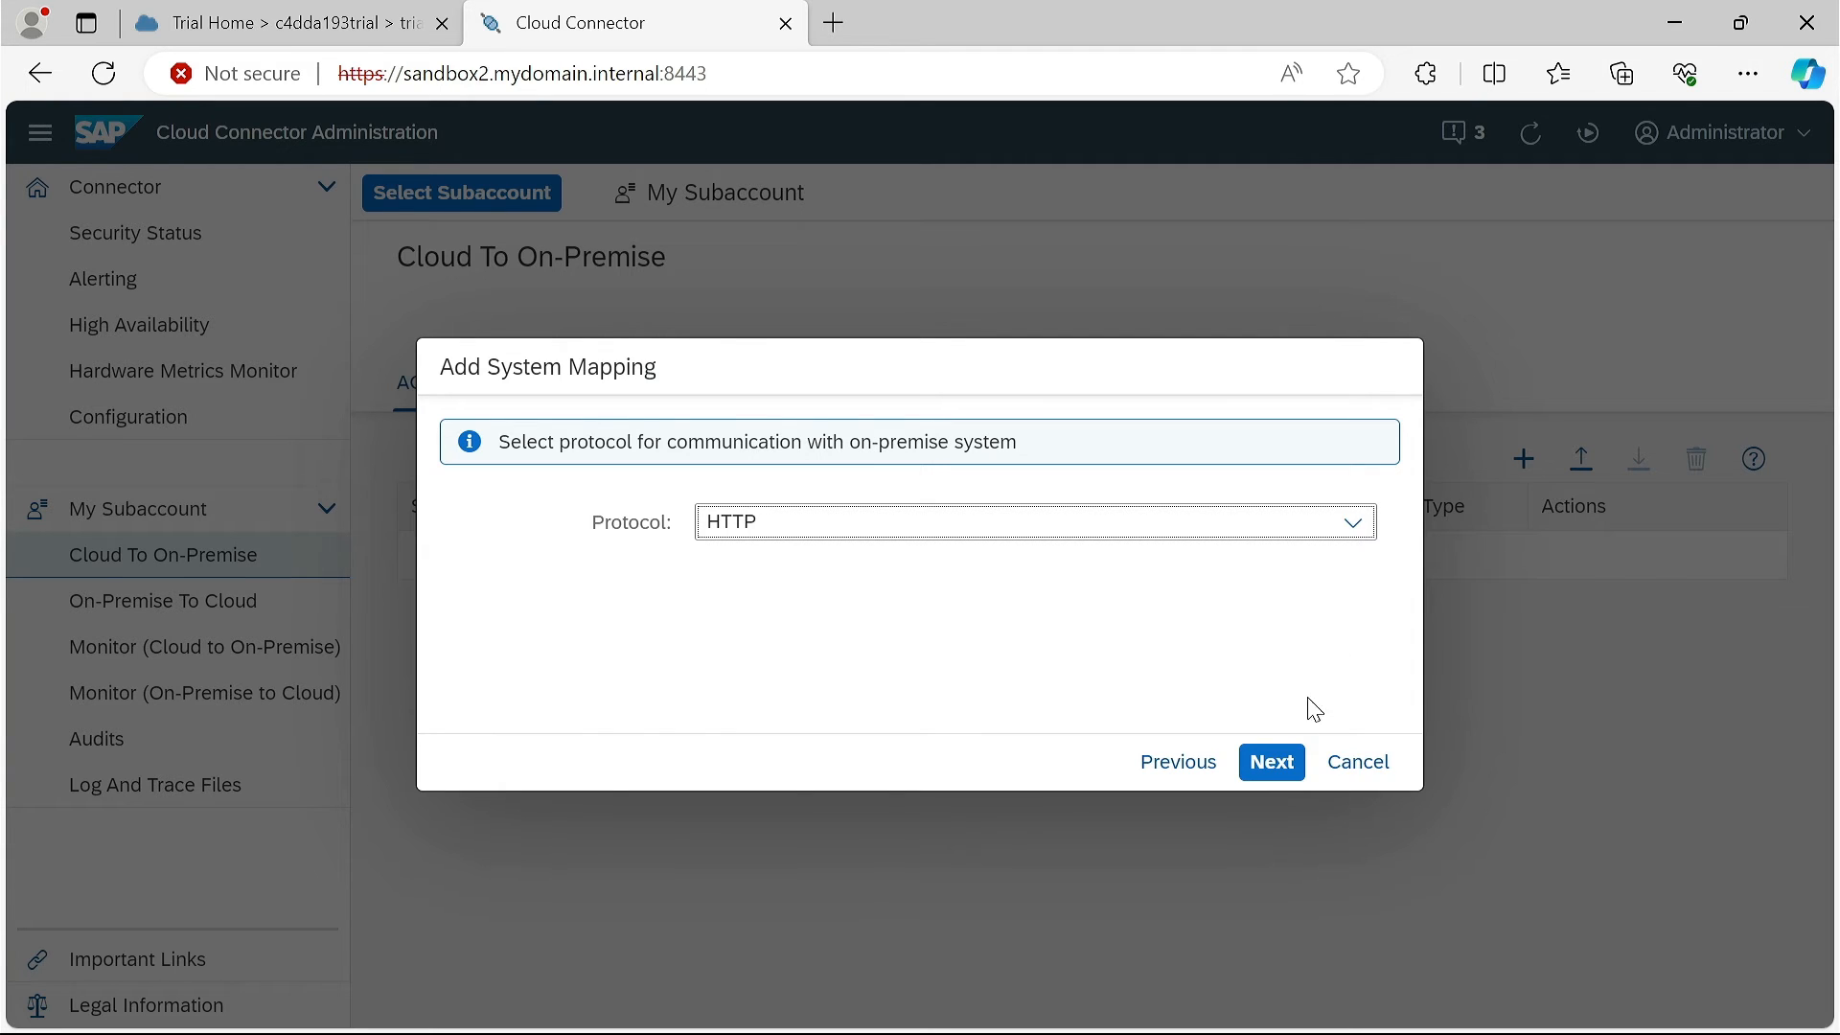
left_click(1282, 760)
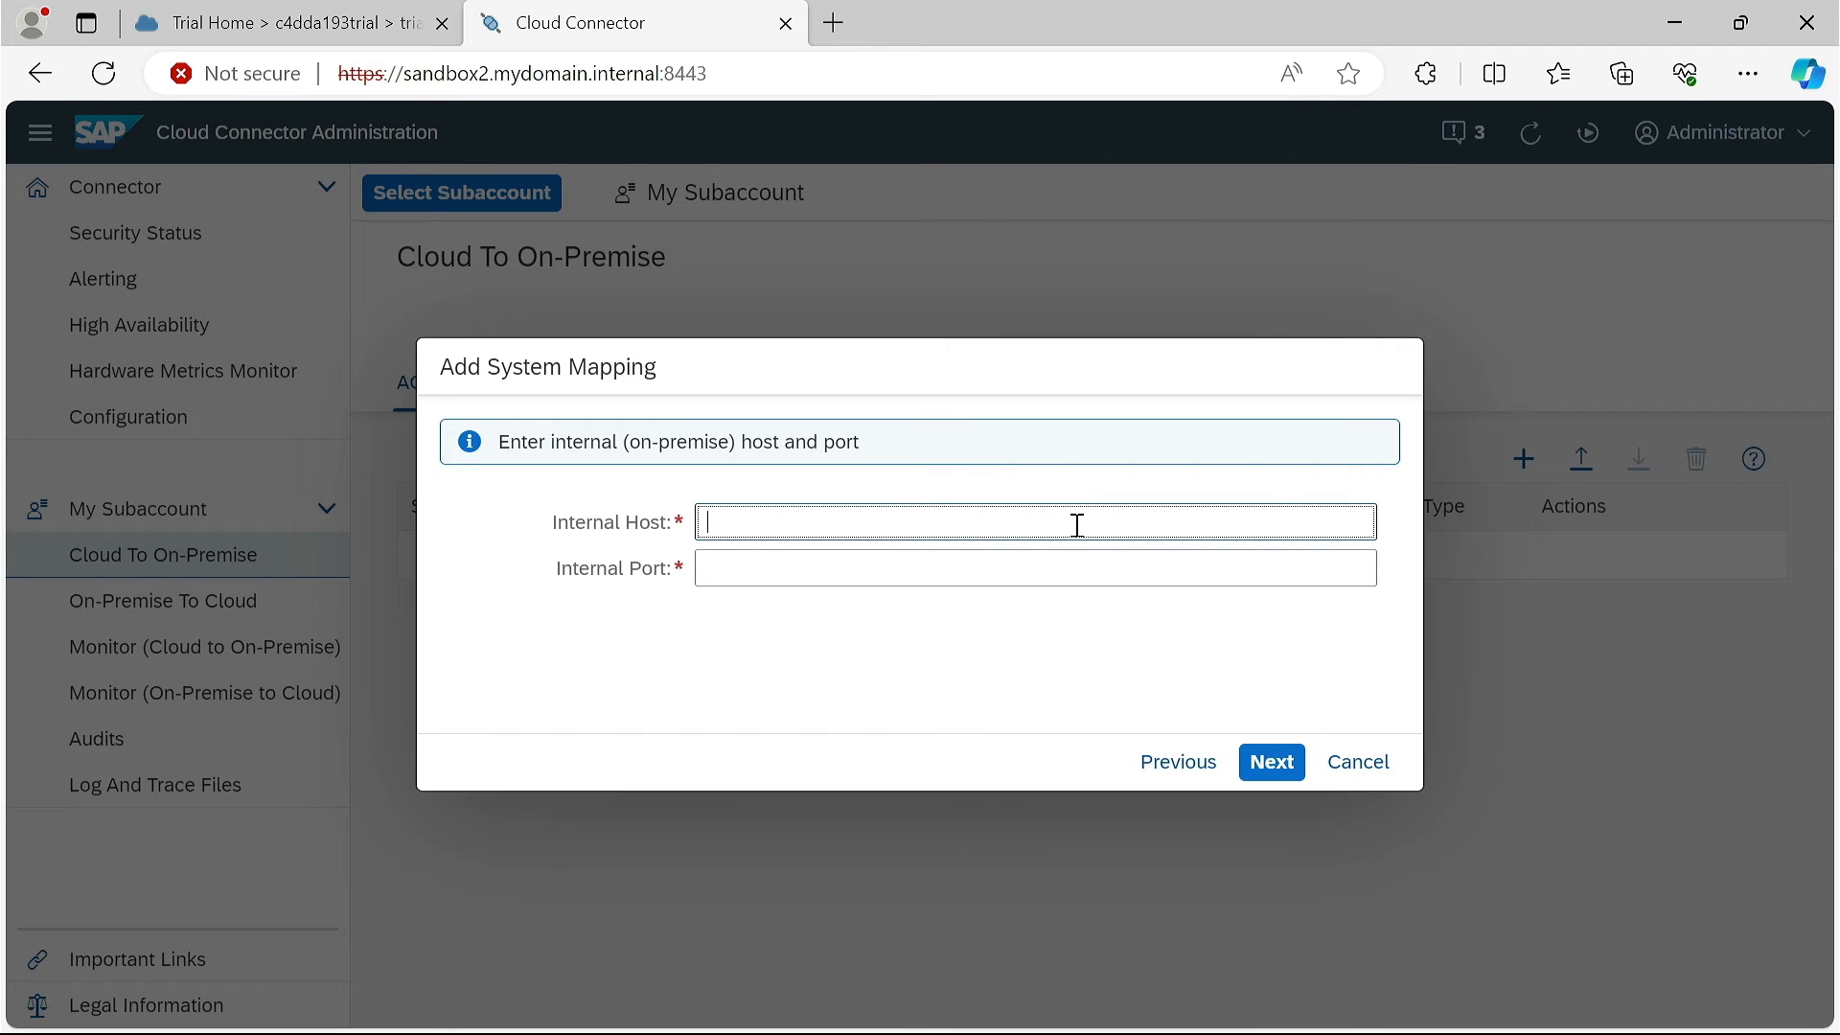
type("localhost")
key("Tab")
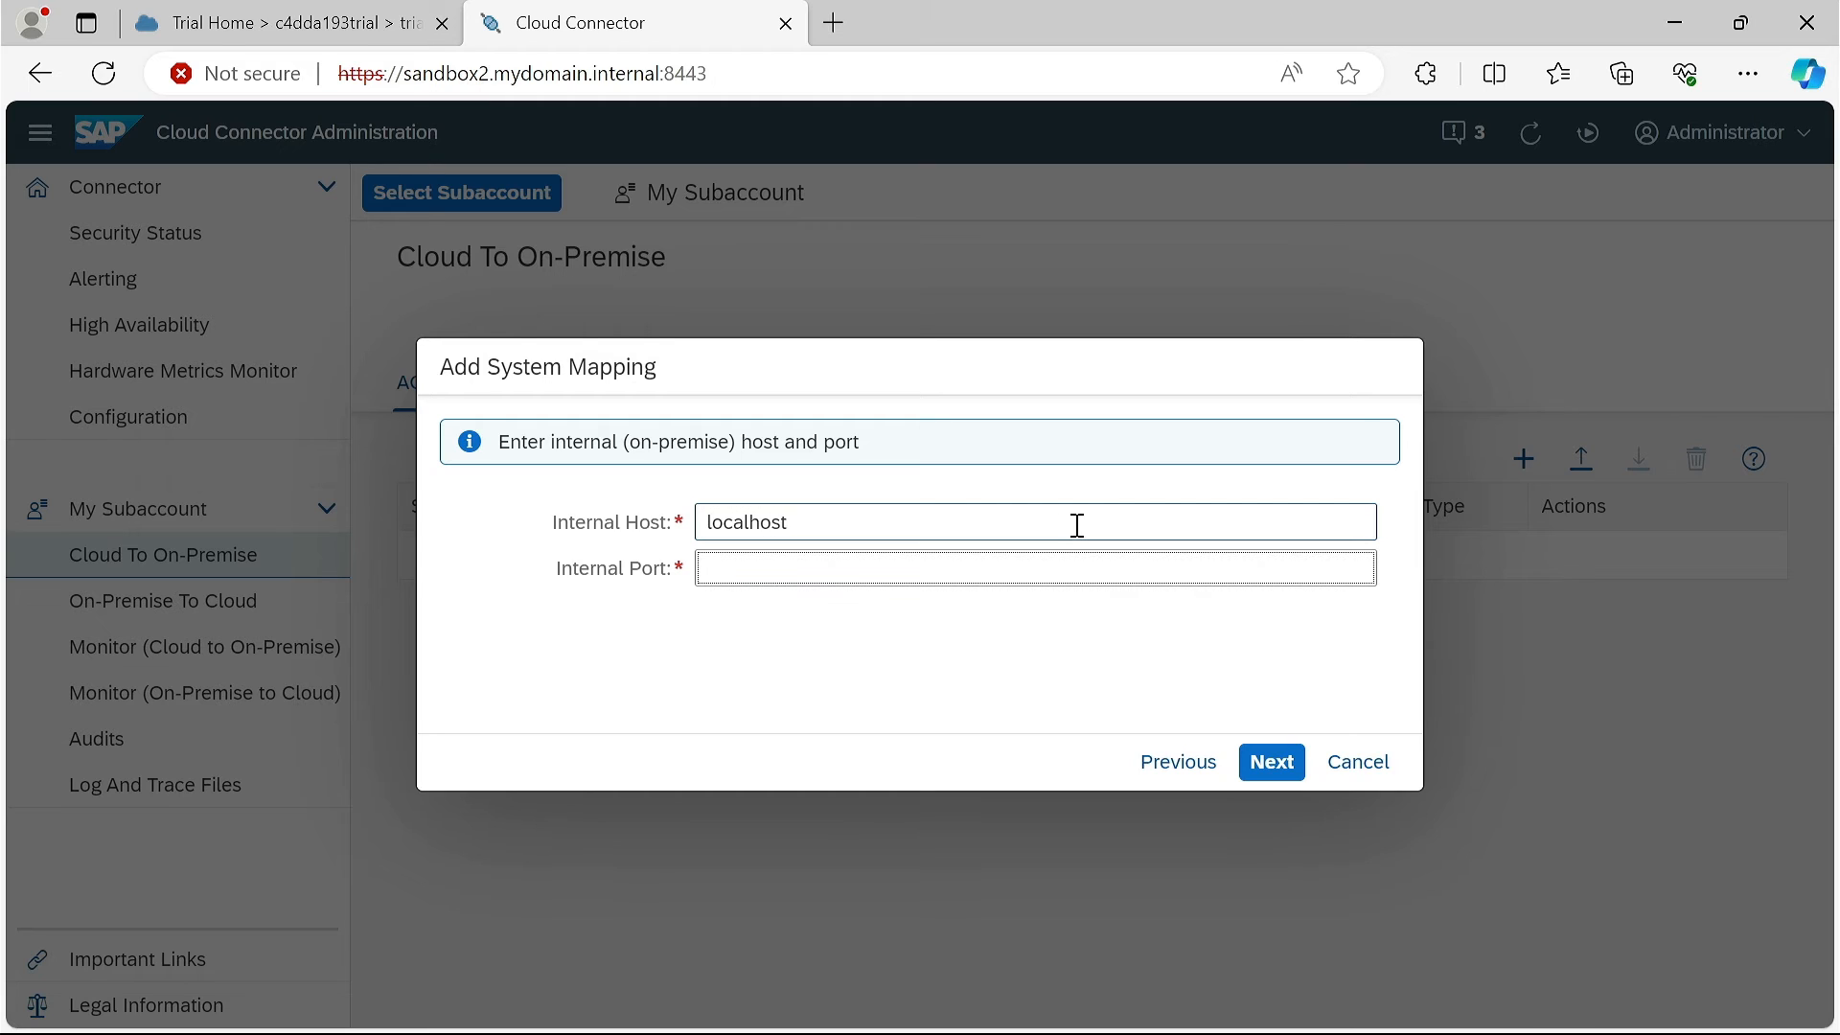
type("50000")
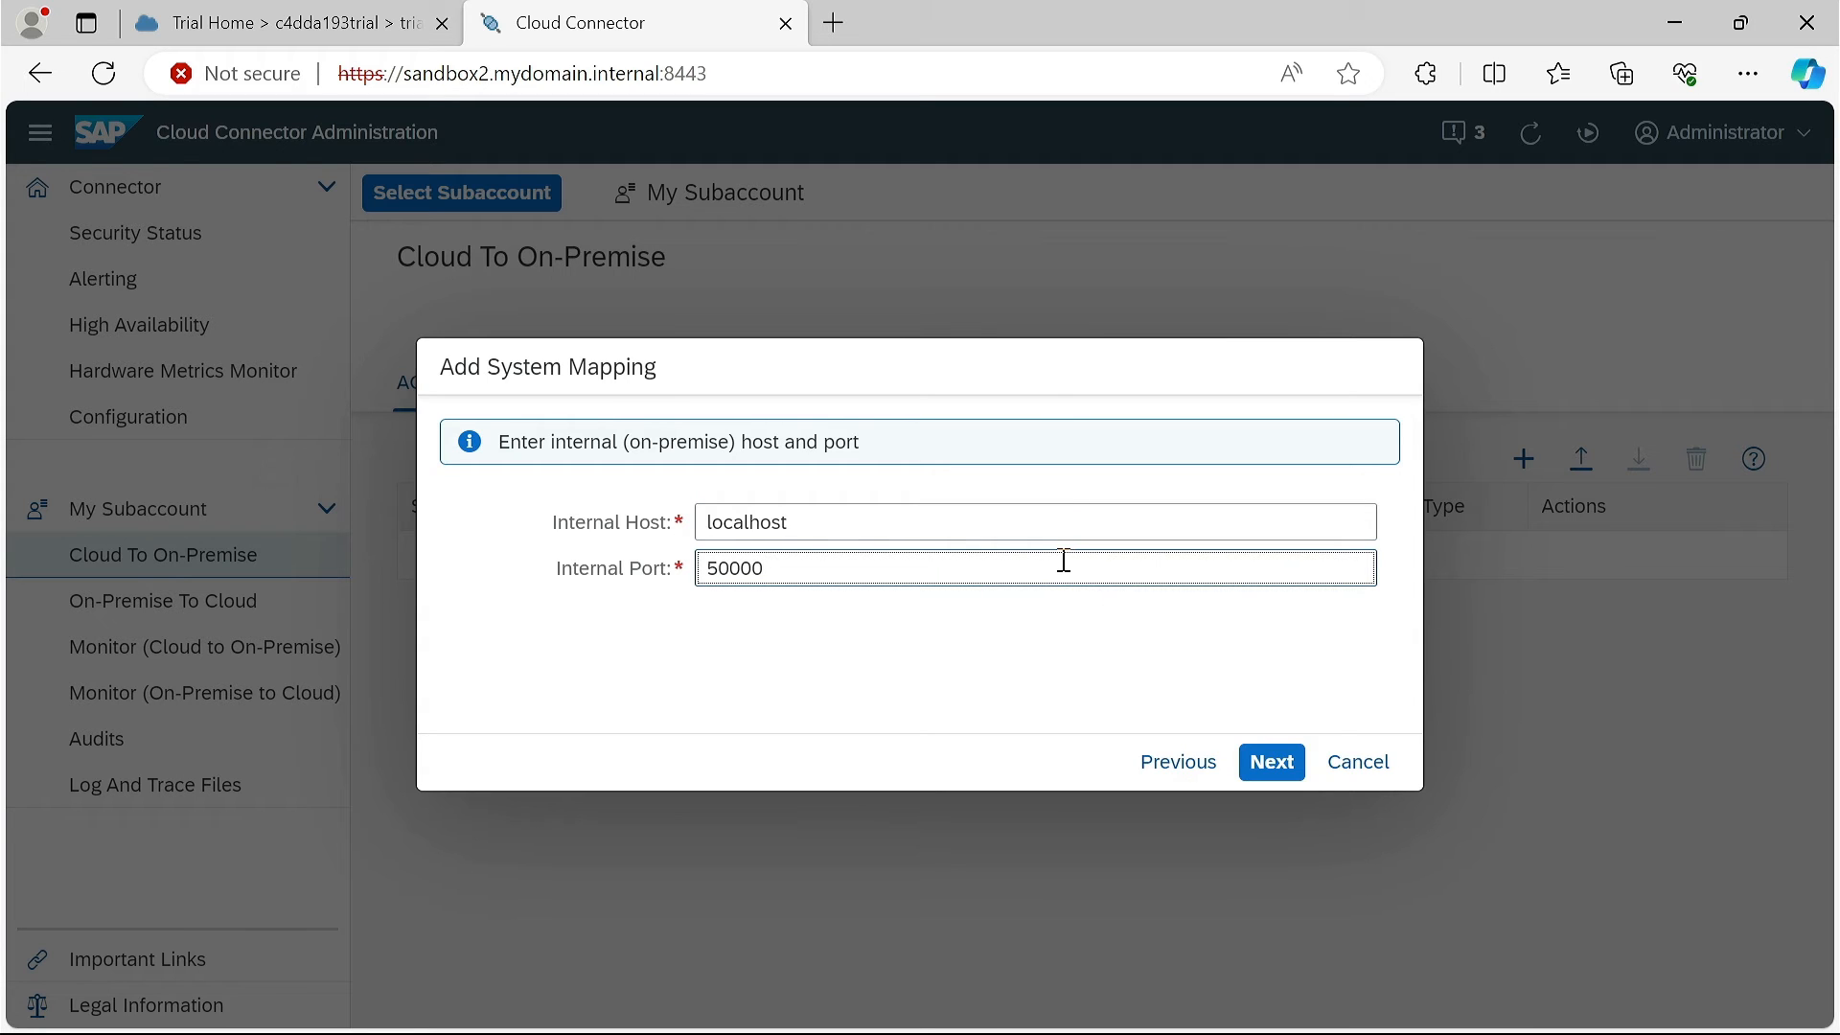
- Log on to the A4H system from SAP Logon and open the ICM monitor with smicm
mouse_move(1006, 1021)
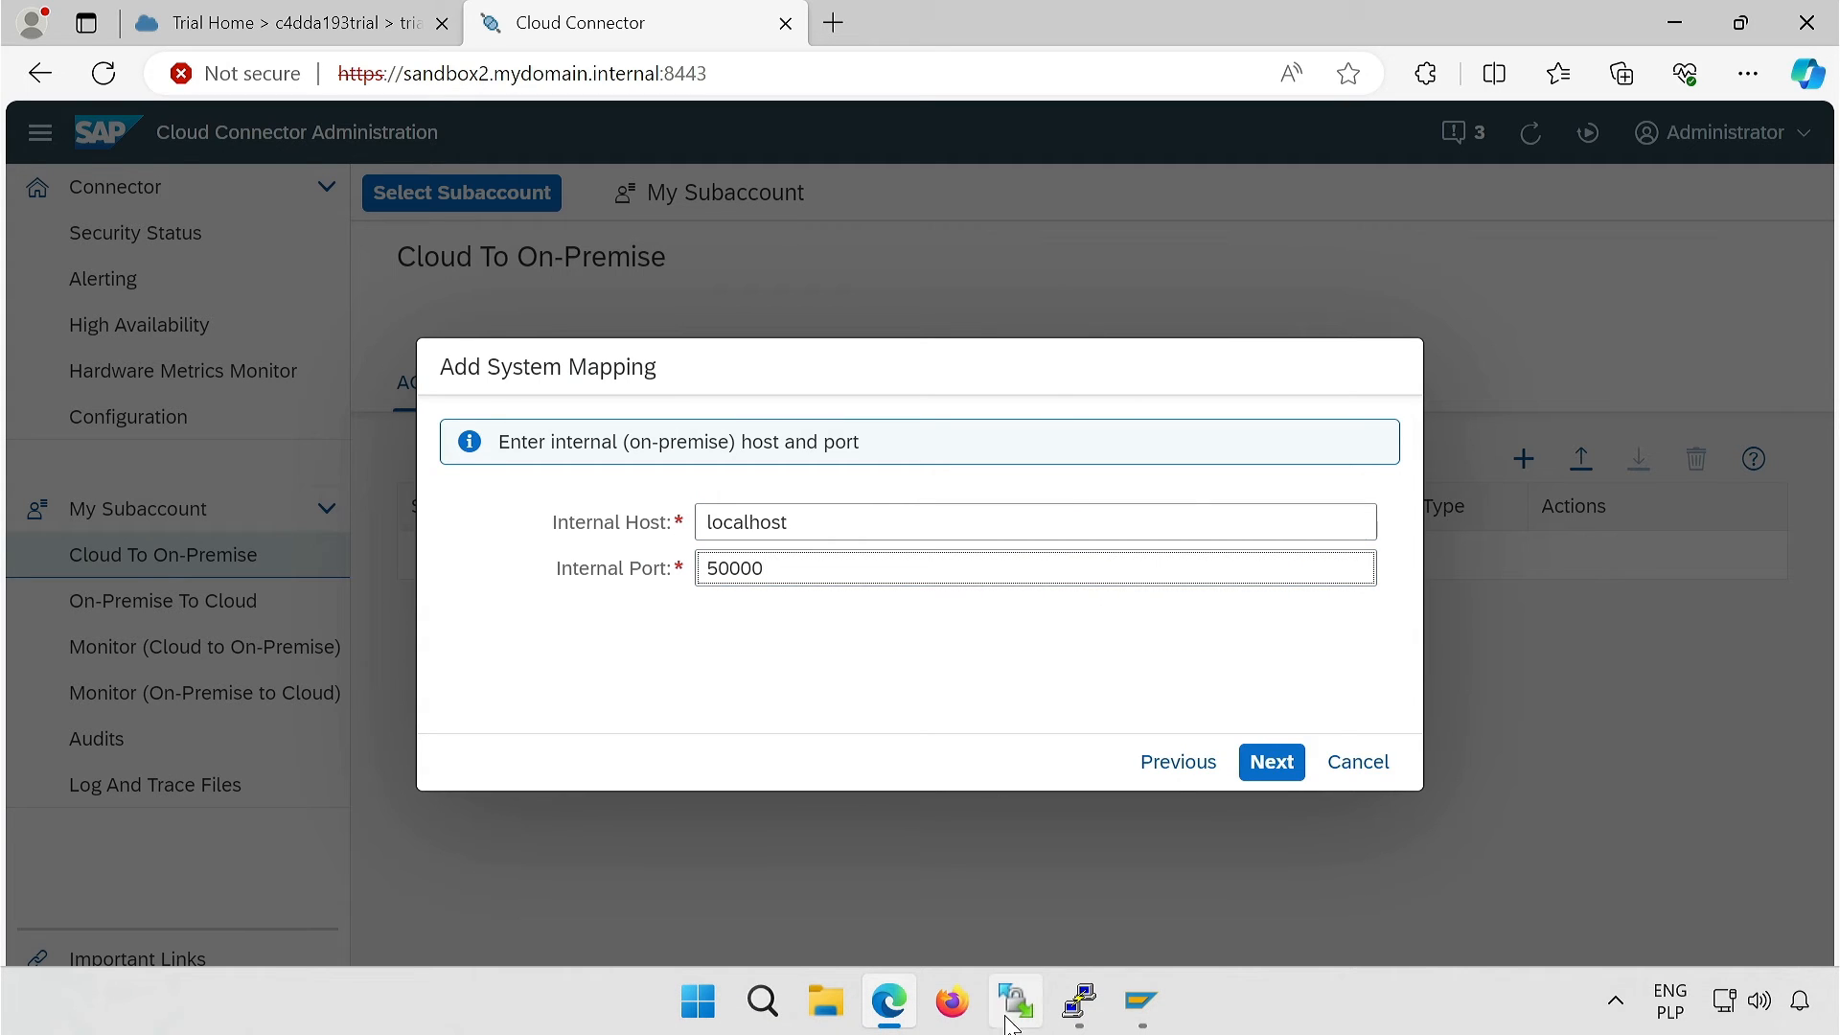
left_click(1140, 1002)
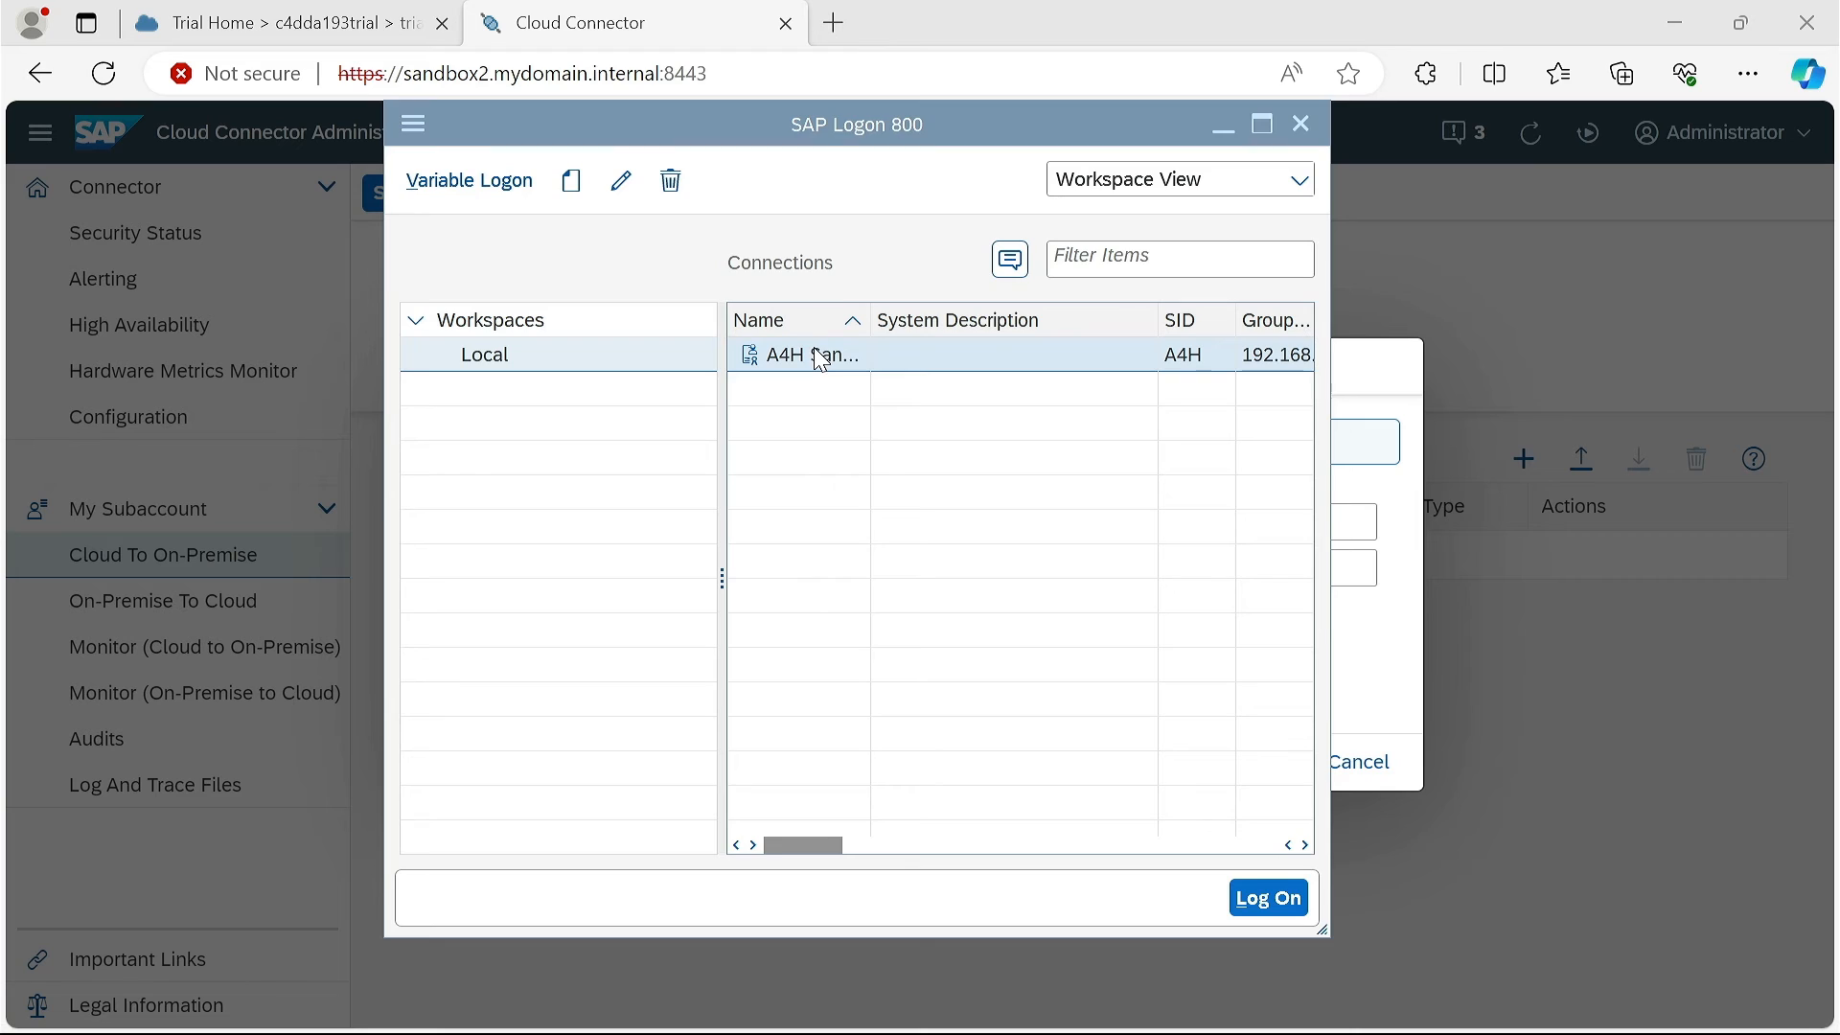
double_click(857, 372)
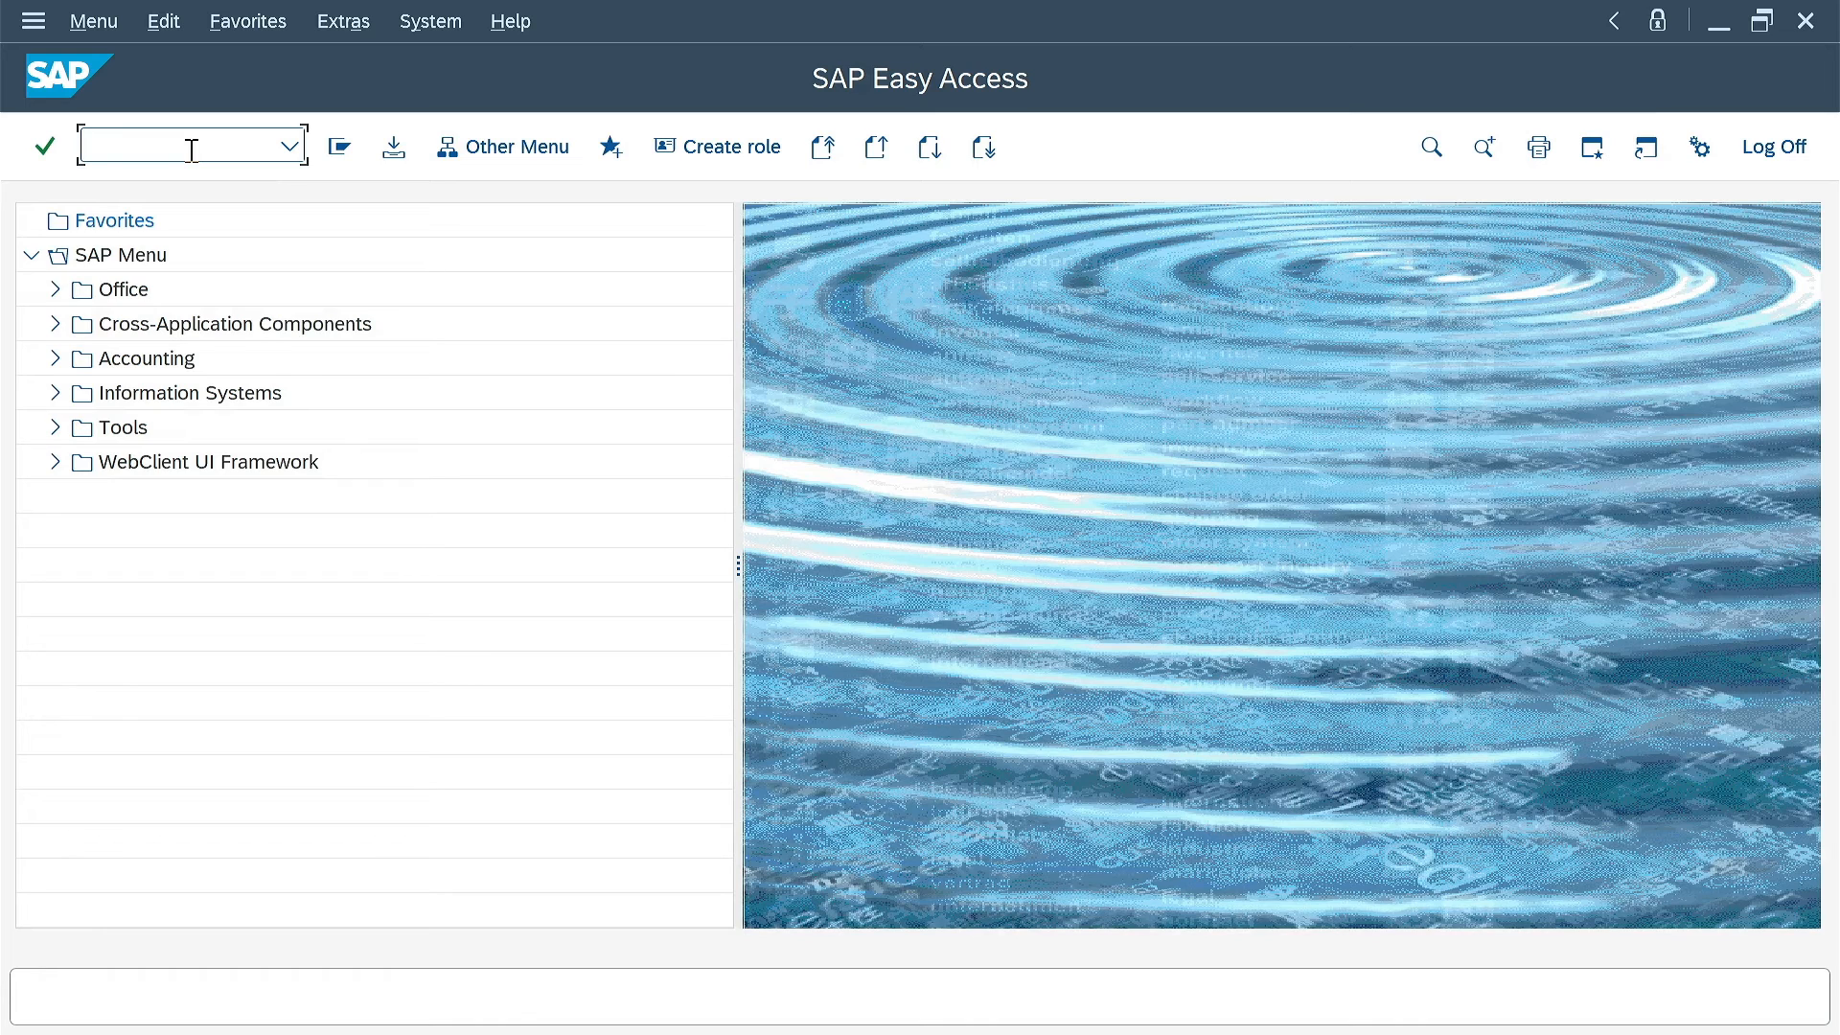
type("smicm")
key("Return")
- Confirm the HTTP service on port 50000 is active, then minimize the SAP windows
left_click(224, 17)
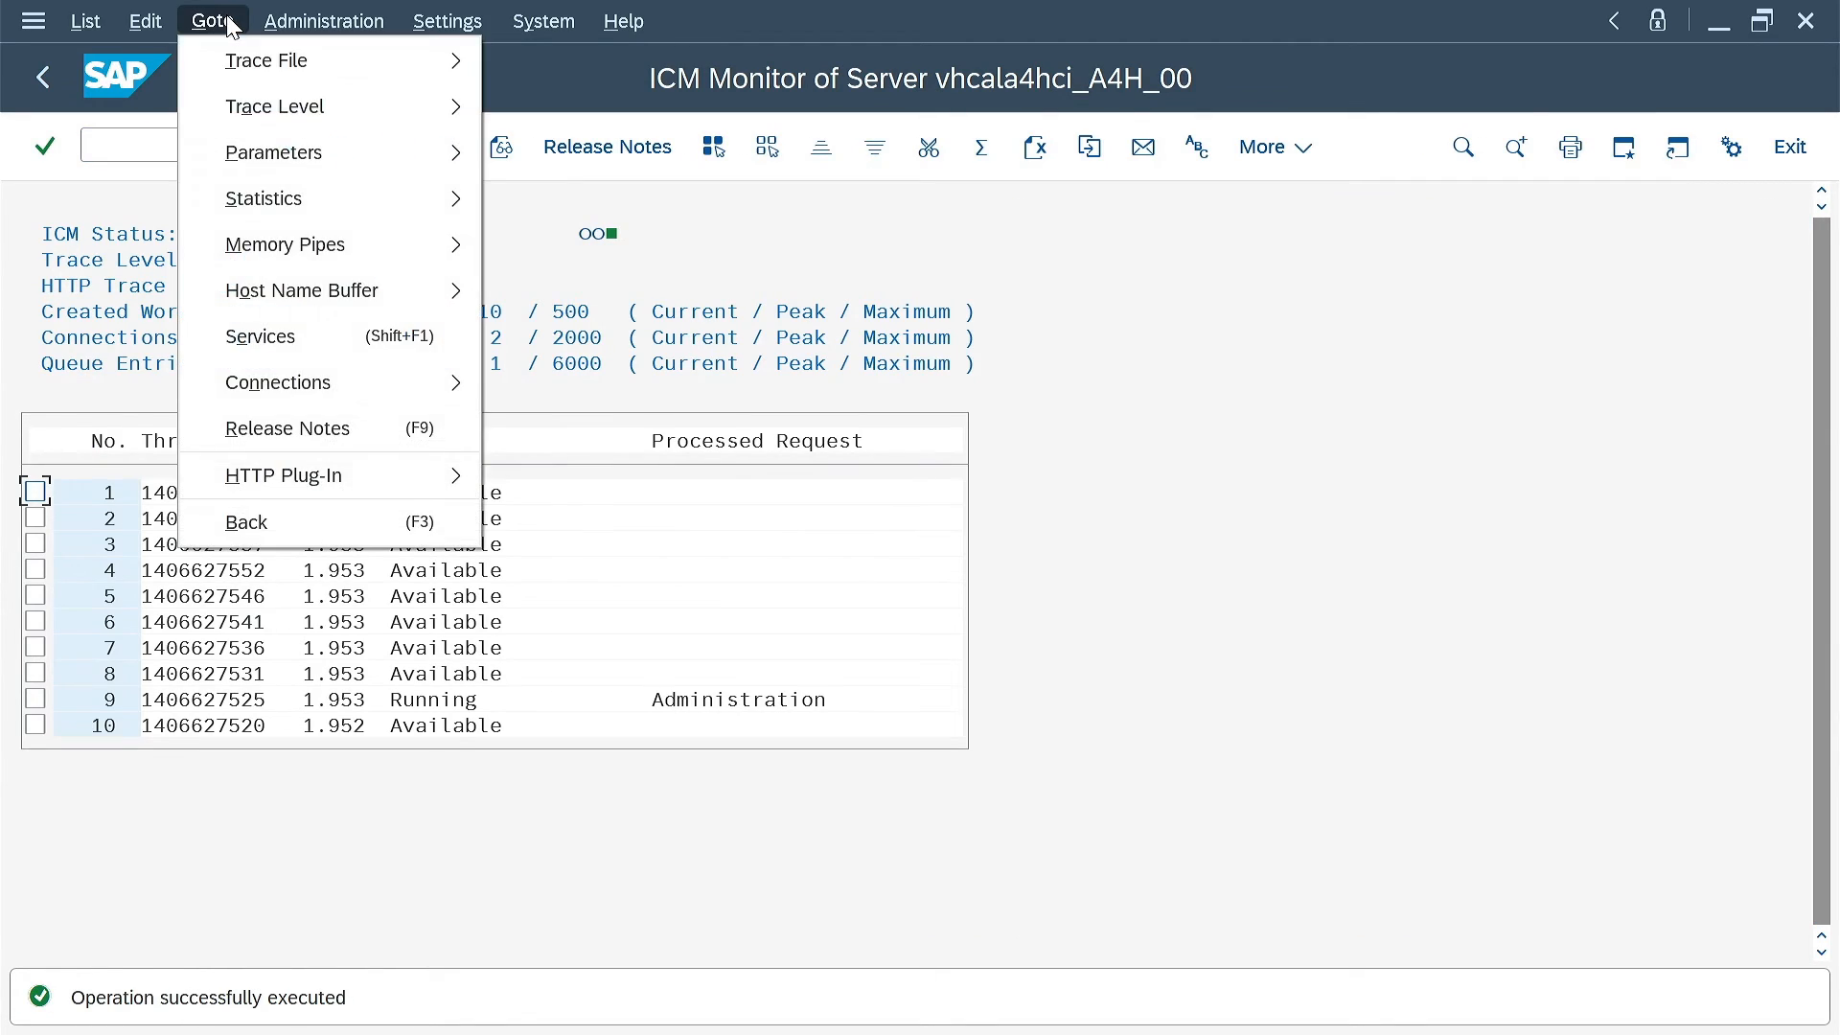
left_click(345, 346)
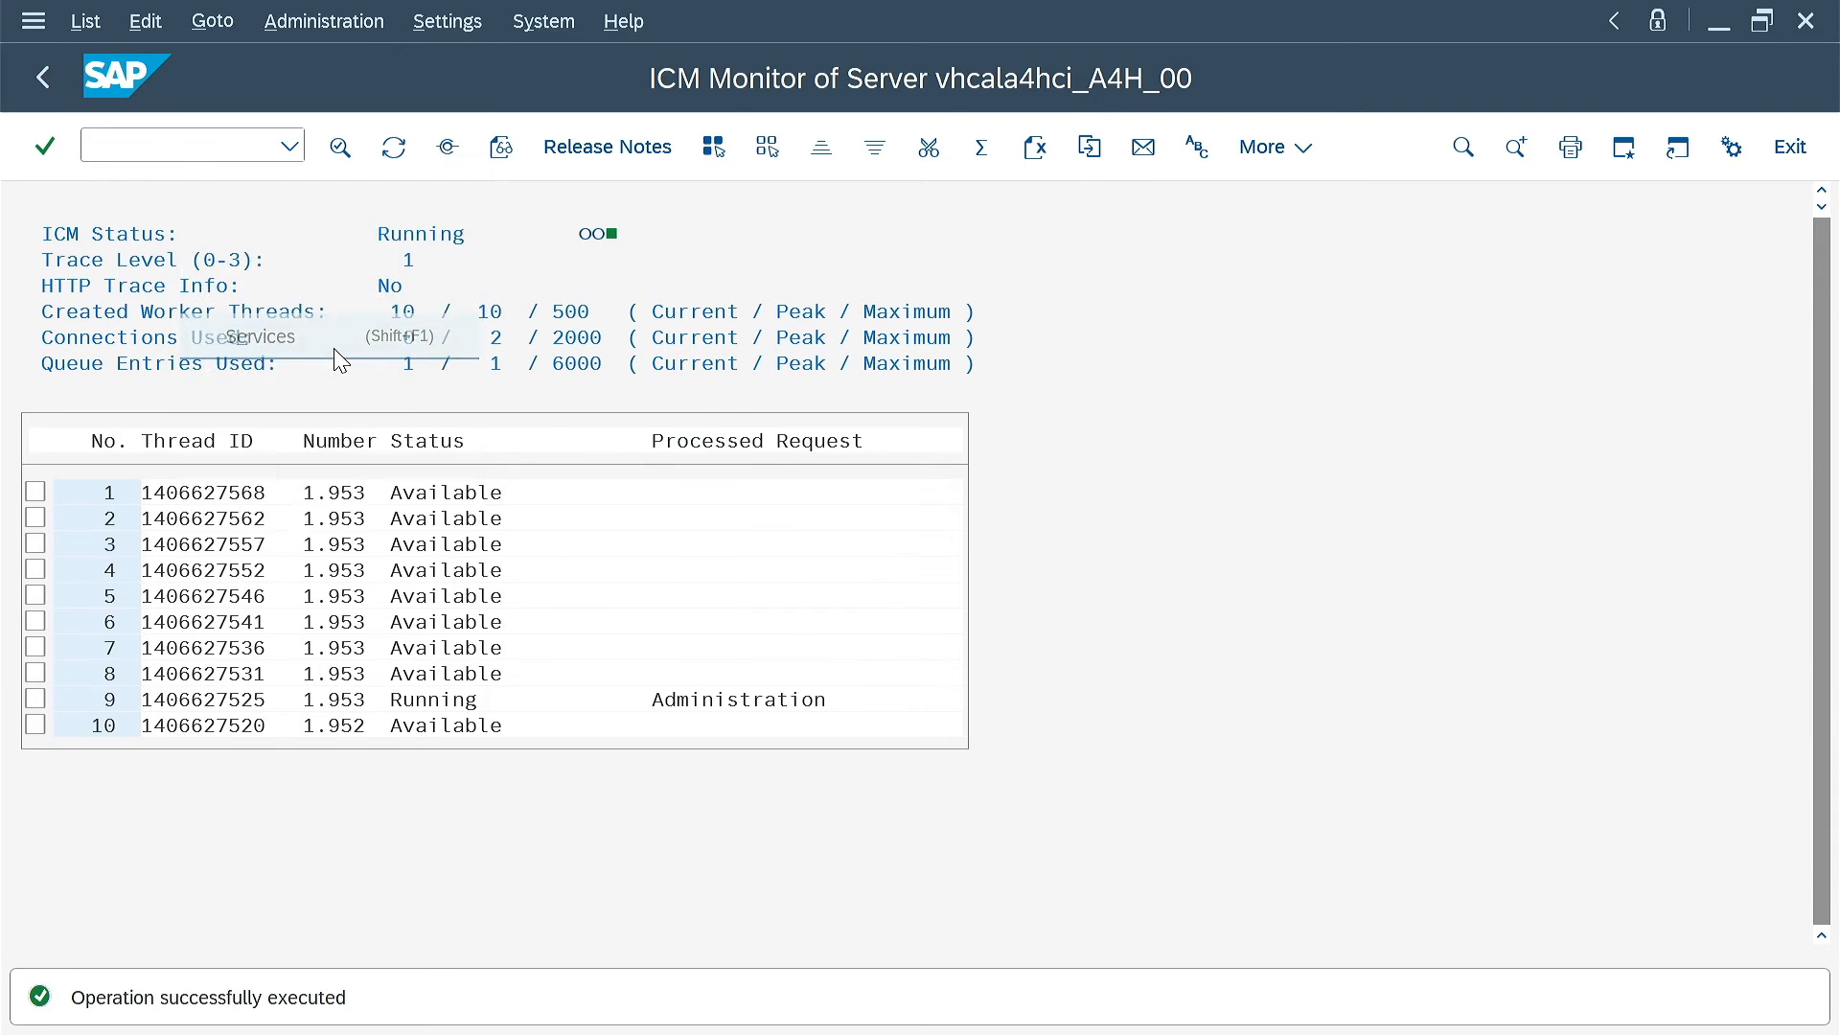
left_click(434, 337)
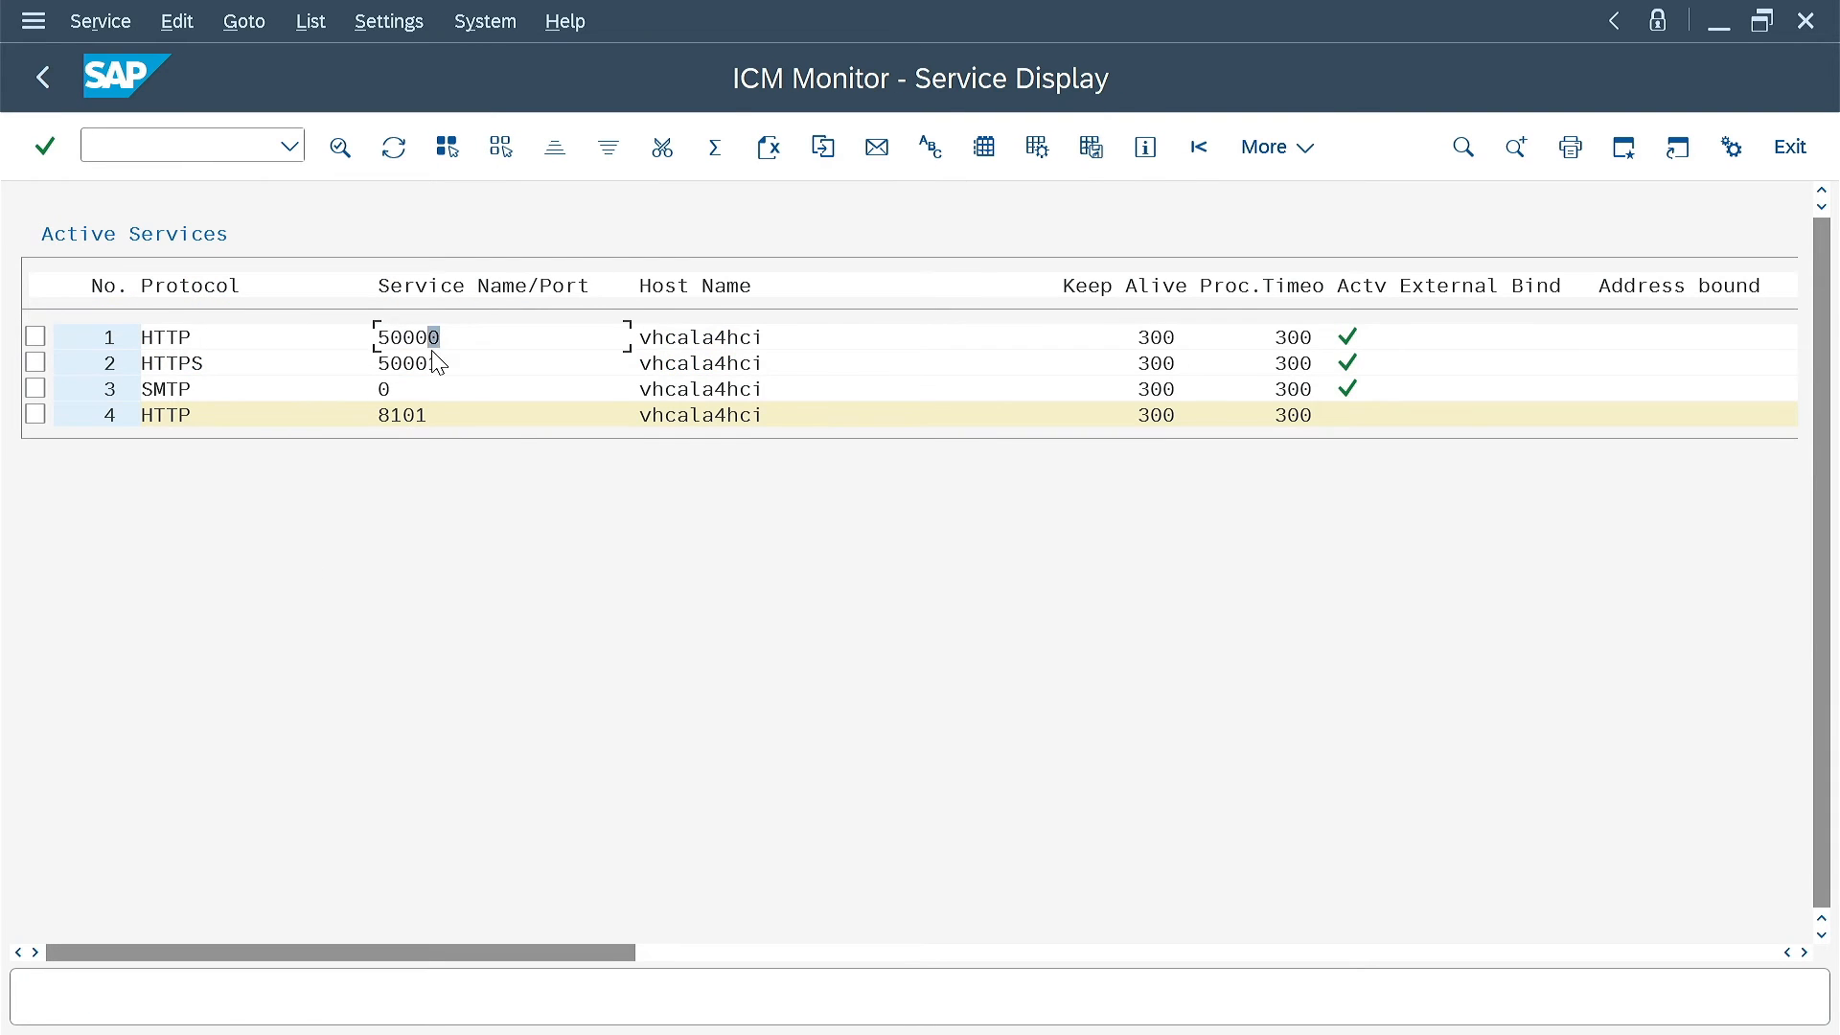
left_click(35, 337)
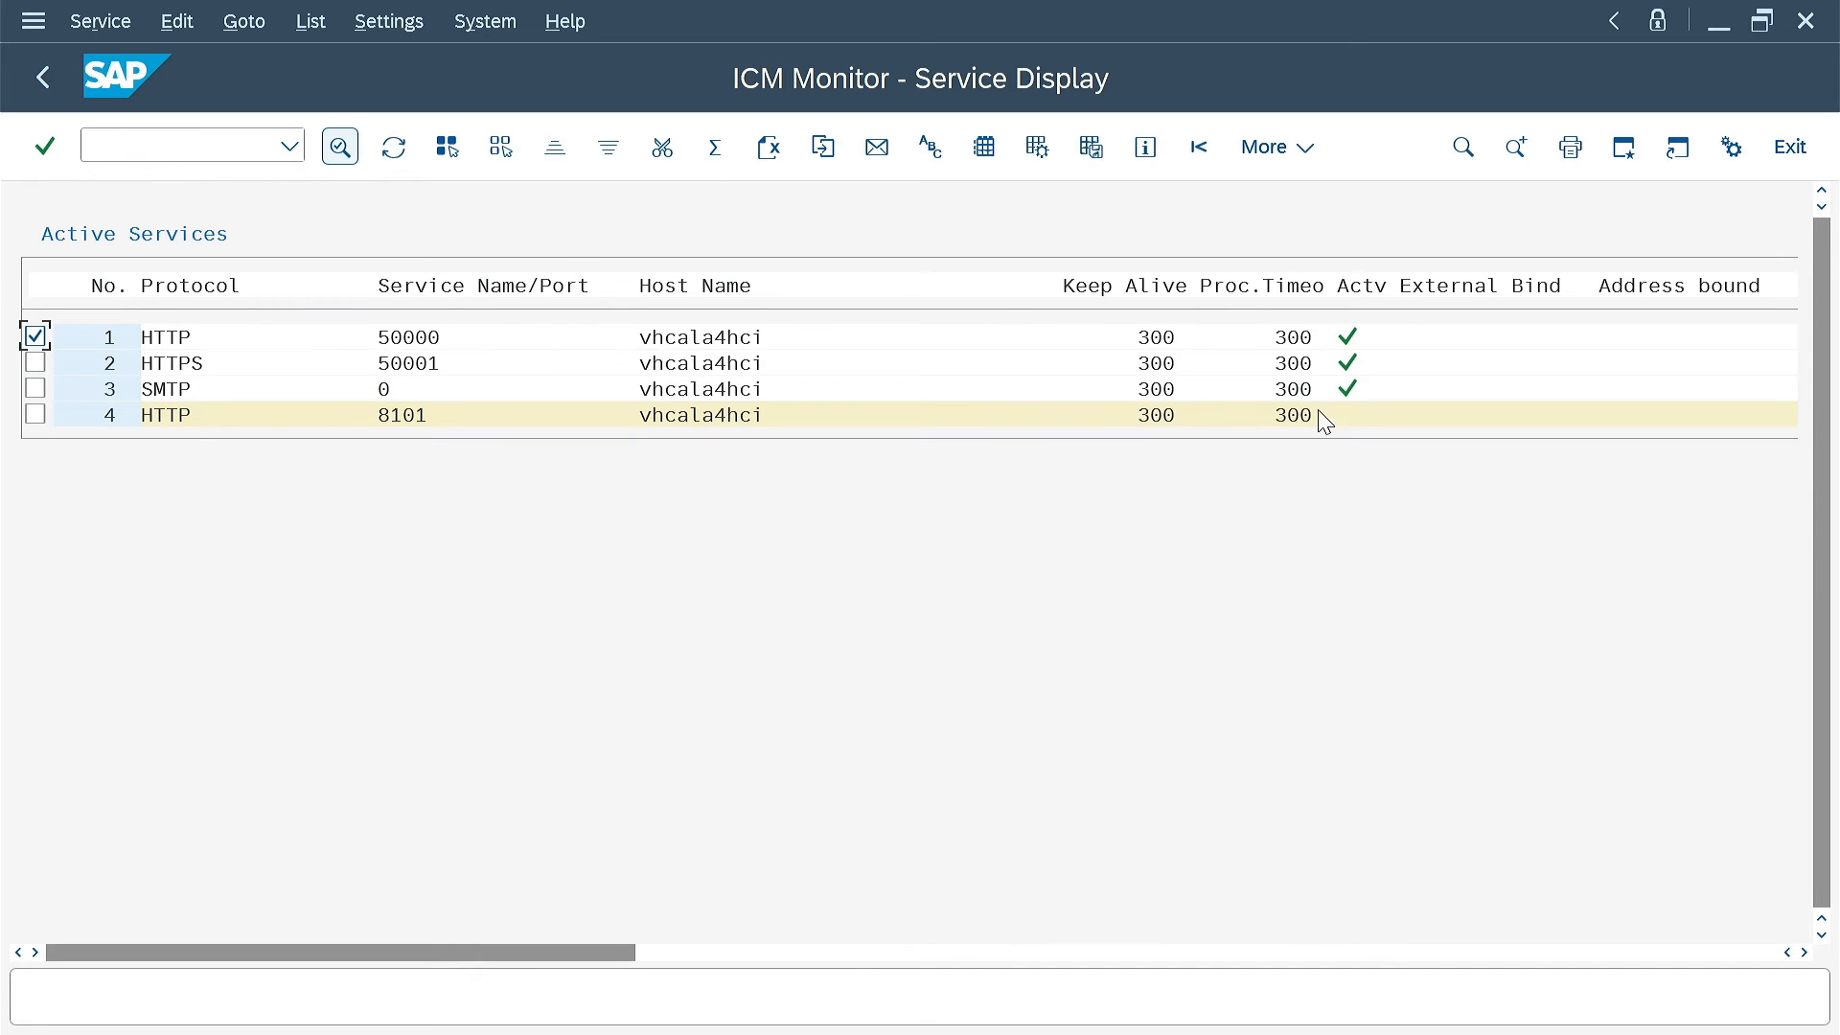
left_click(1733, 21)
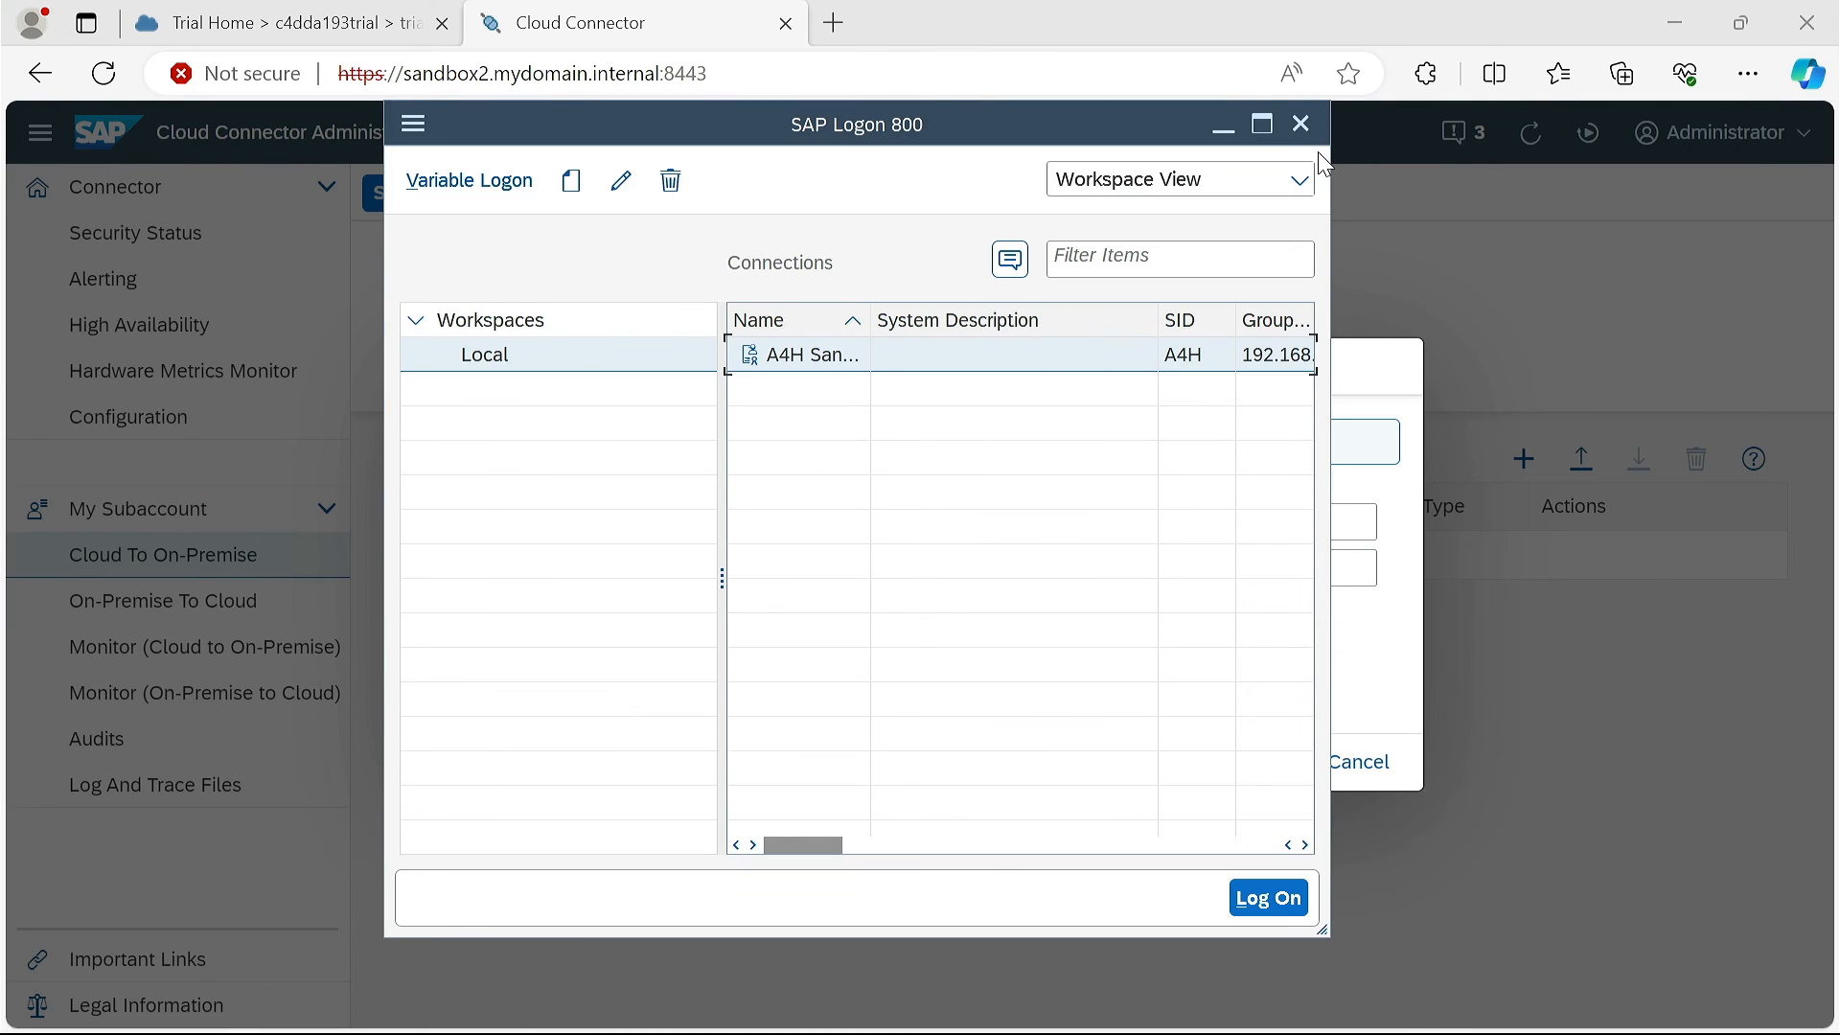
left_click(1223, 126)
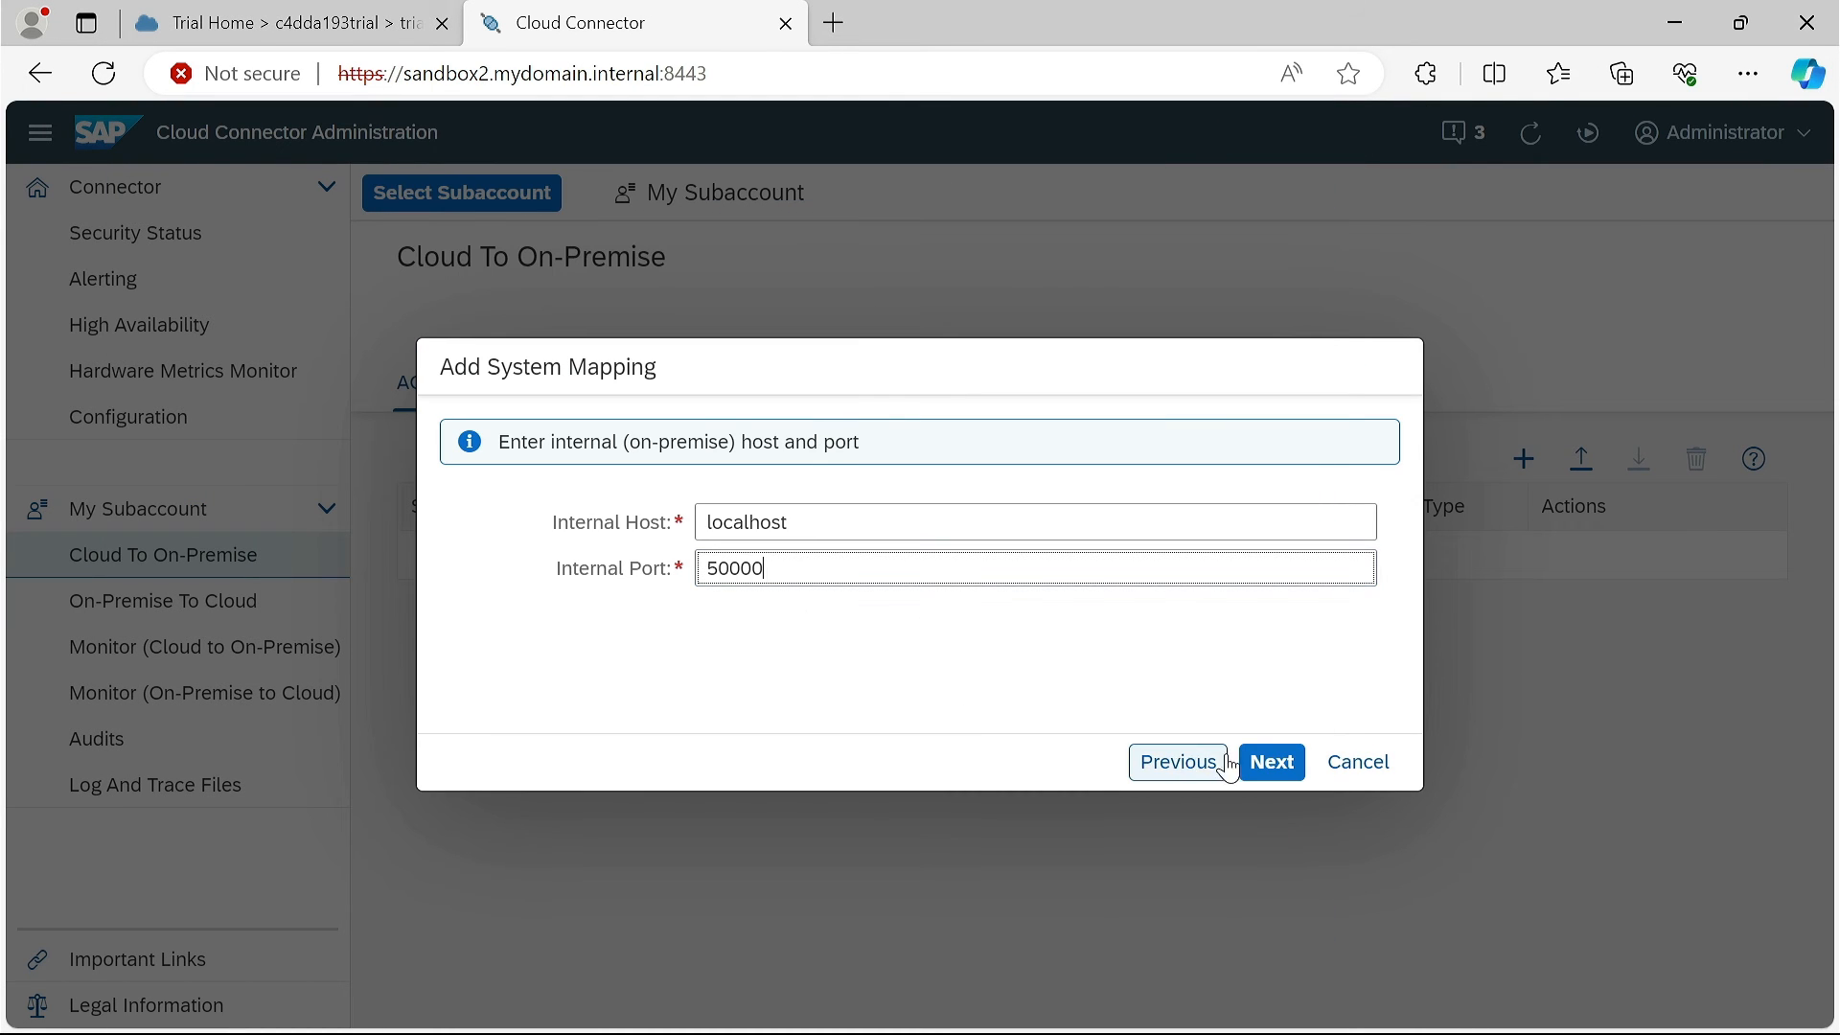
- Set the virtual host to sandbox2 with virtual port 50000 for localhost:50000
left_click(1287, 769)
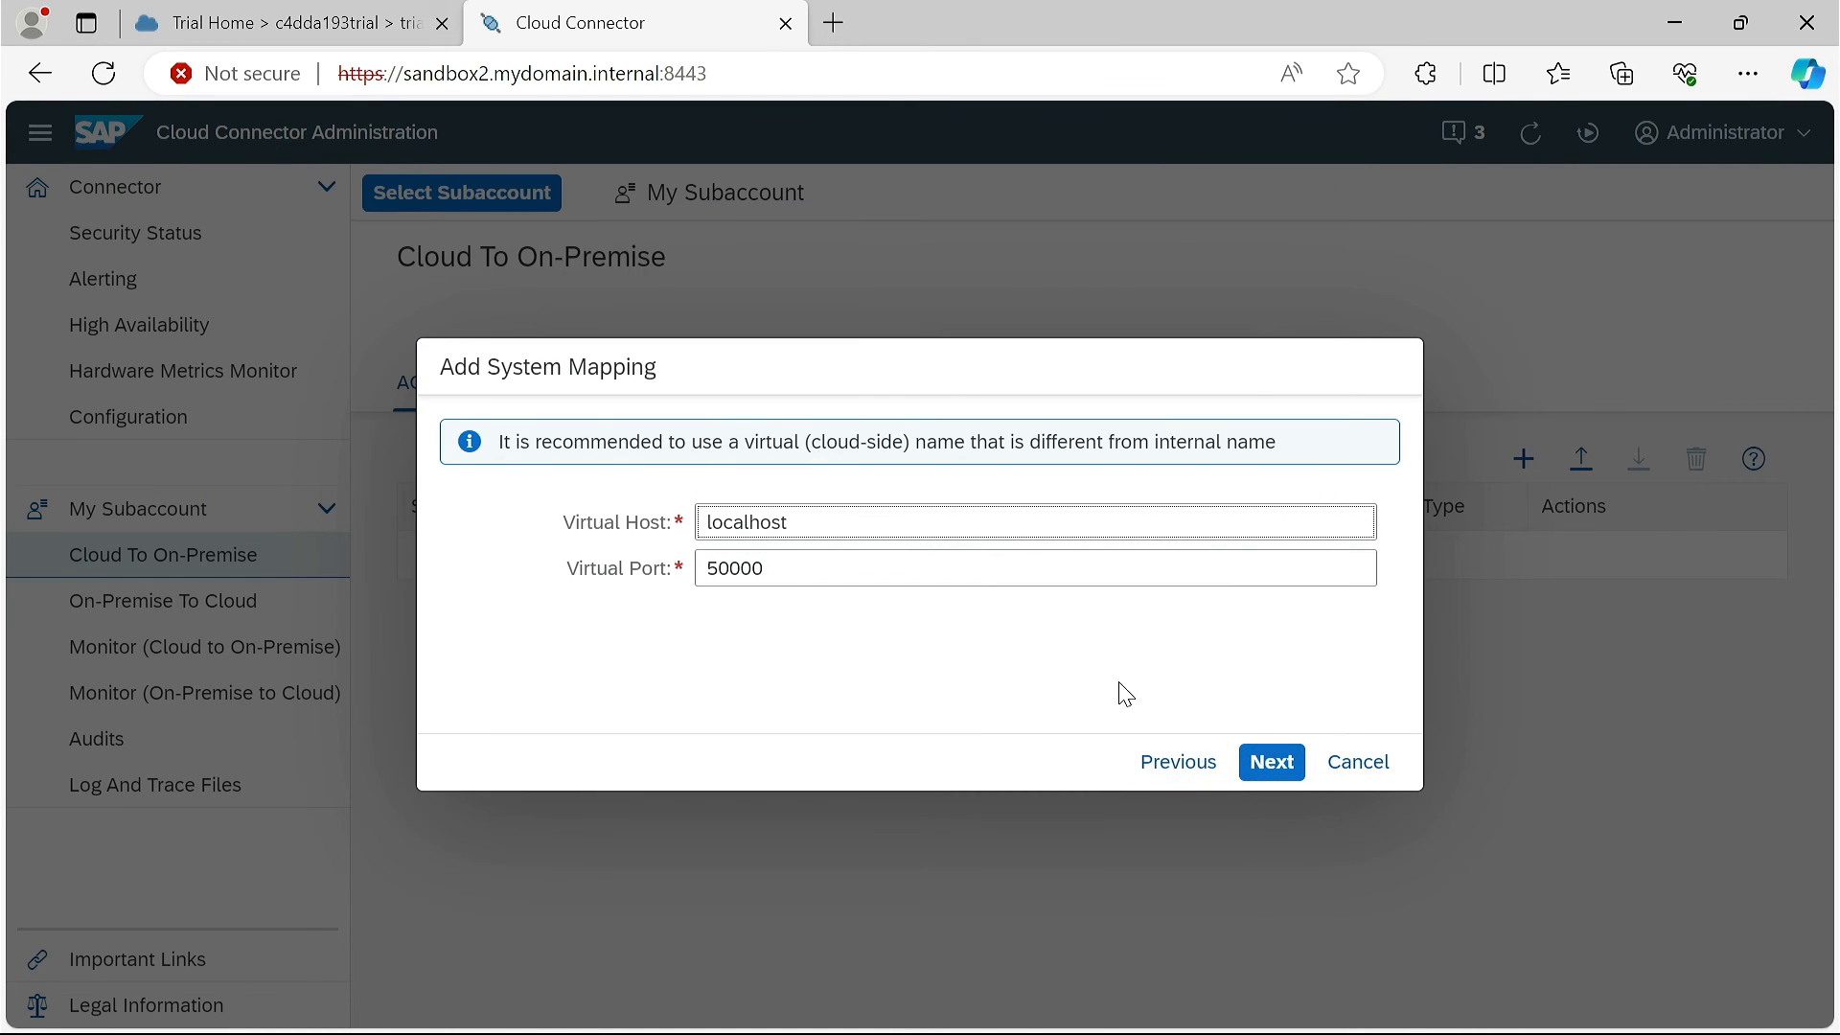
left_click_drag(830, 526, 593, 515)
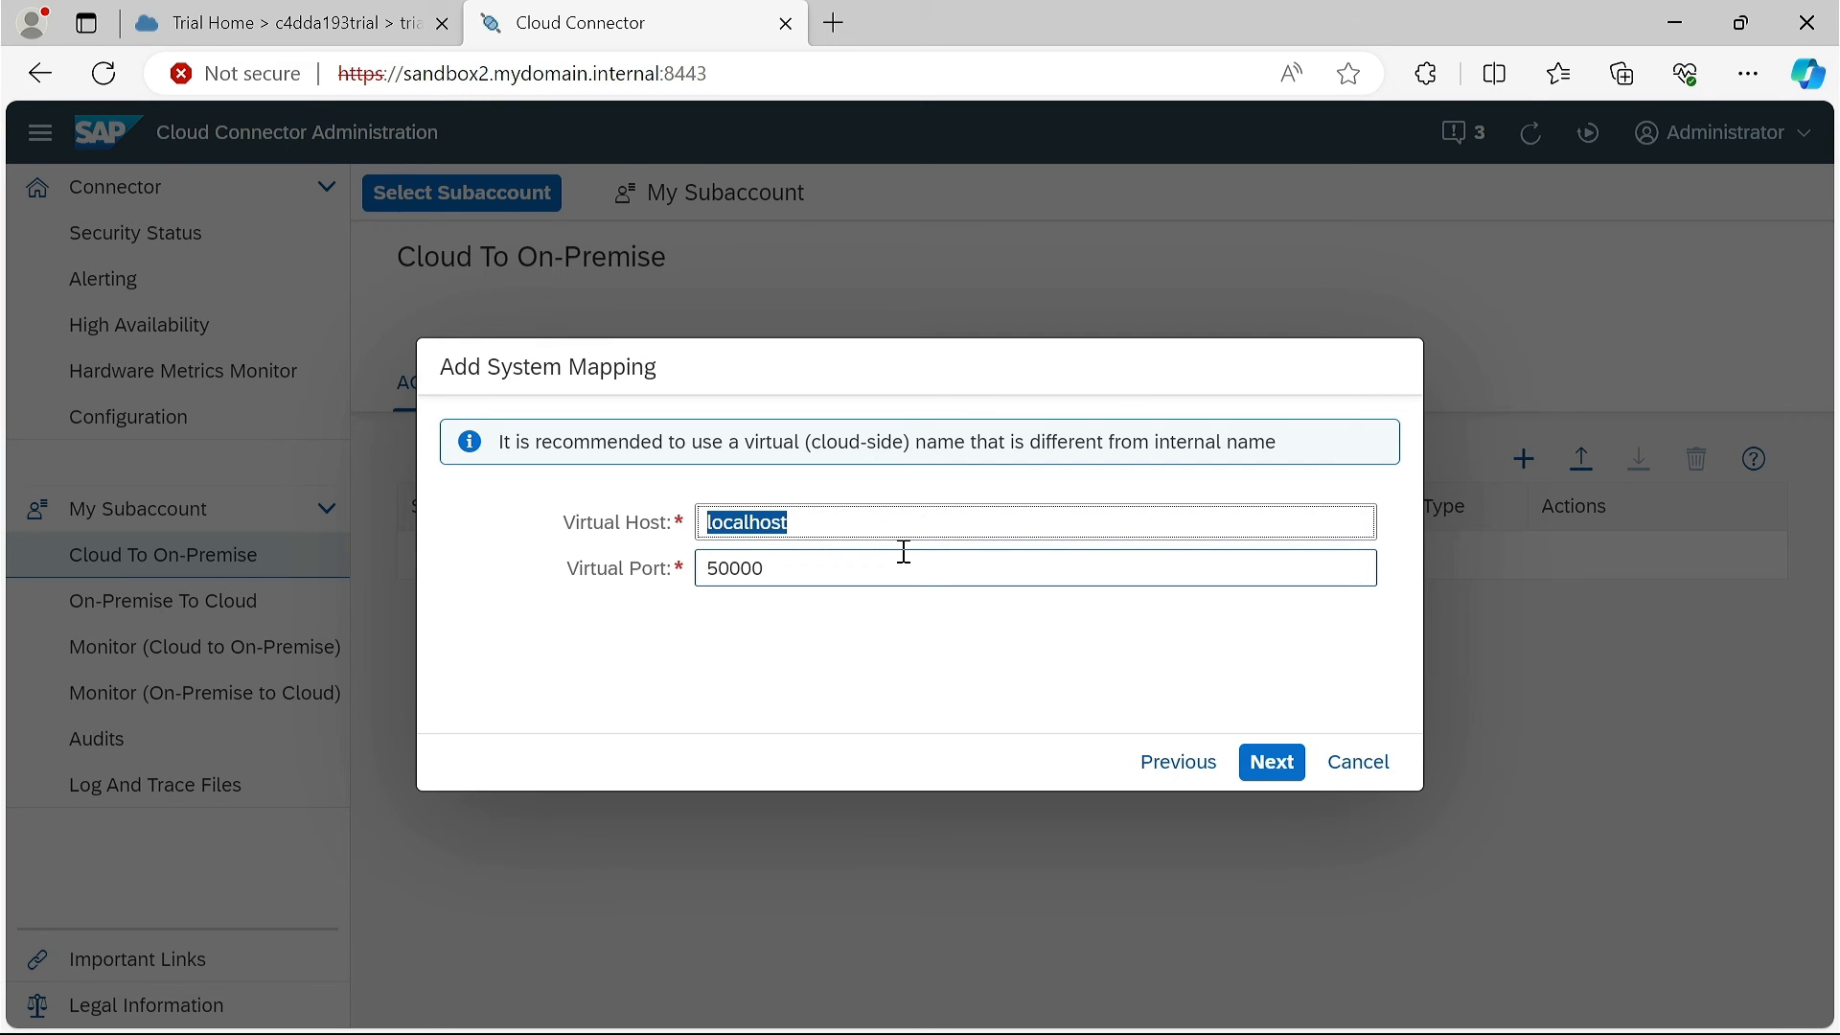
type("my")
type("sandbox")
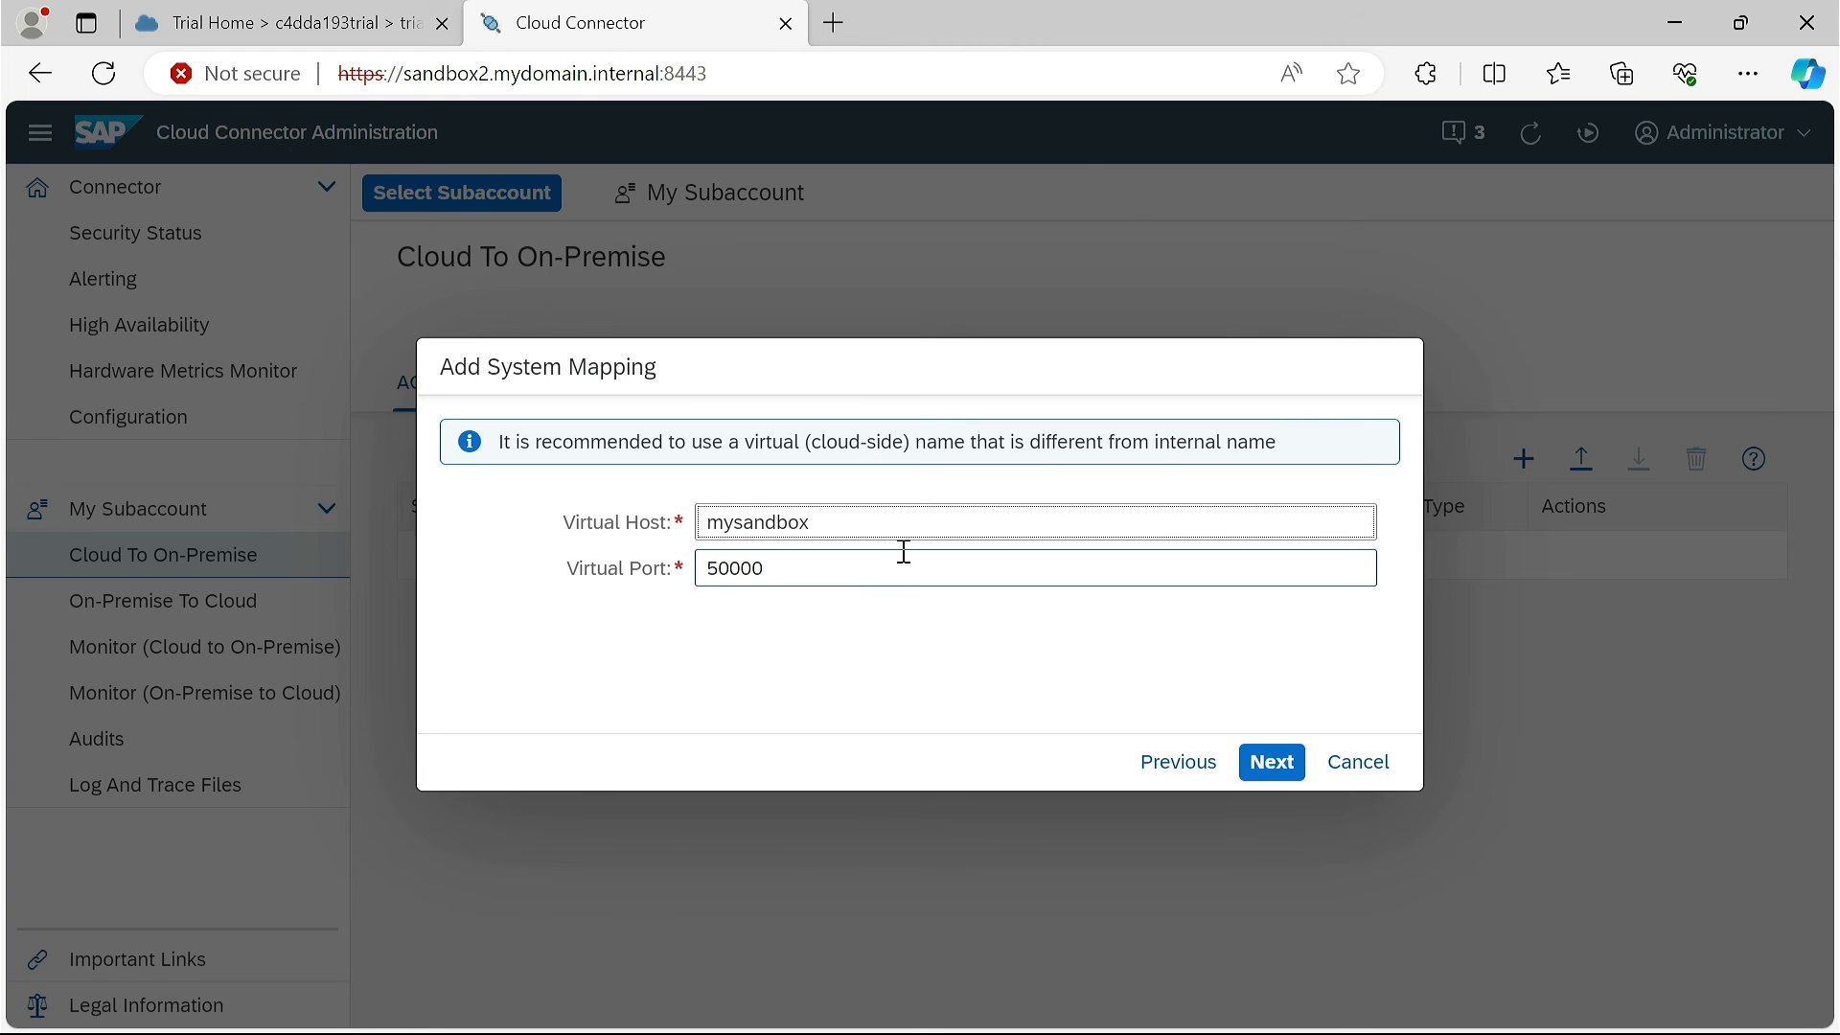
key("BackSpace")
key("BackSpace")
key("BackSpace")
key("BackSpace")
key("BackSpace")
key("BackSpace")
key("BackSpace")
key("BackSpace")
key("BackSpace")
type("sandbox2")
left_click(827, 572)
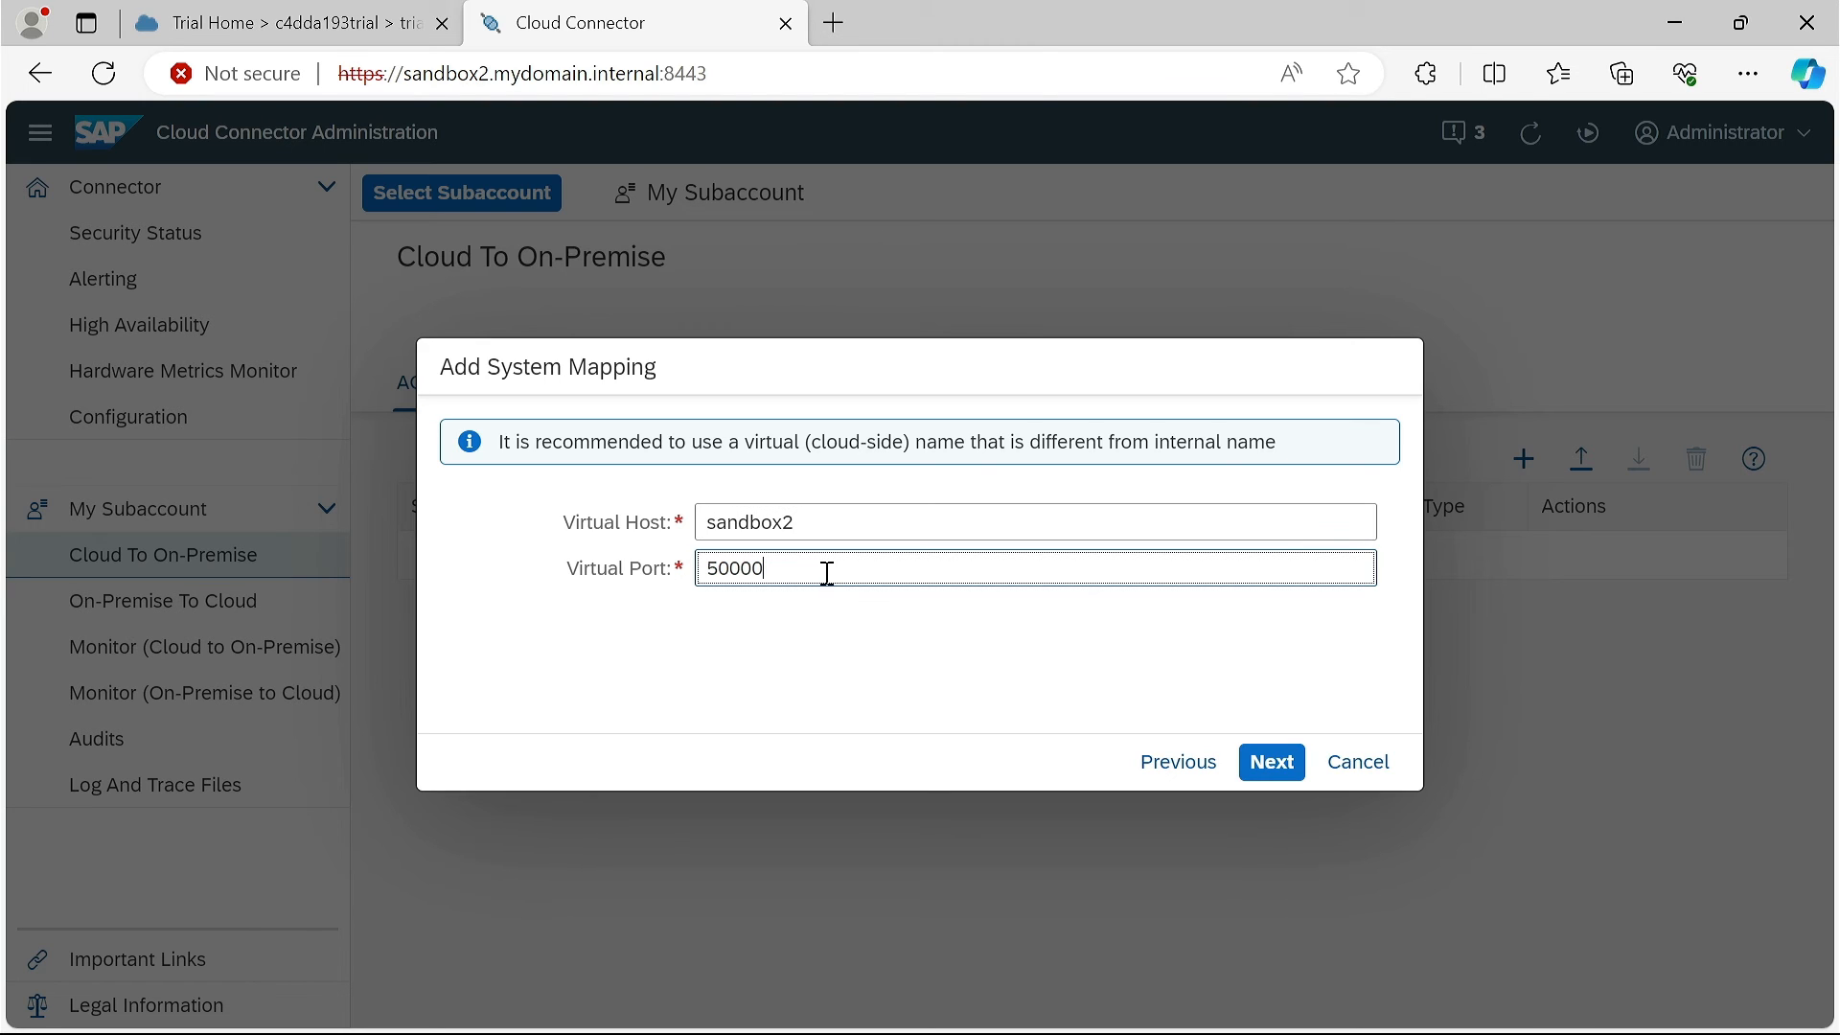
left_click(1275, 772)
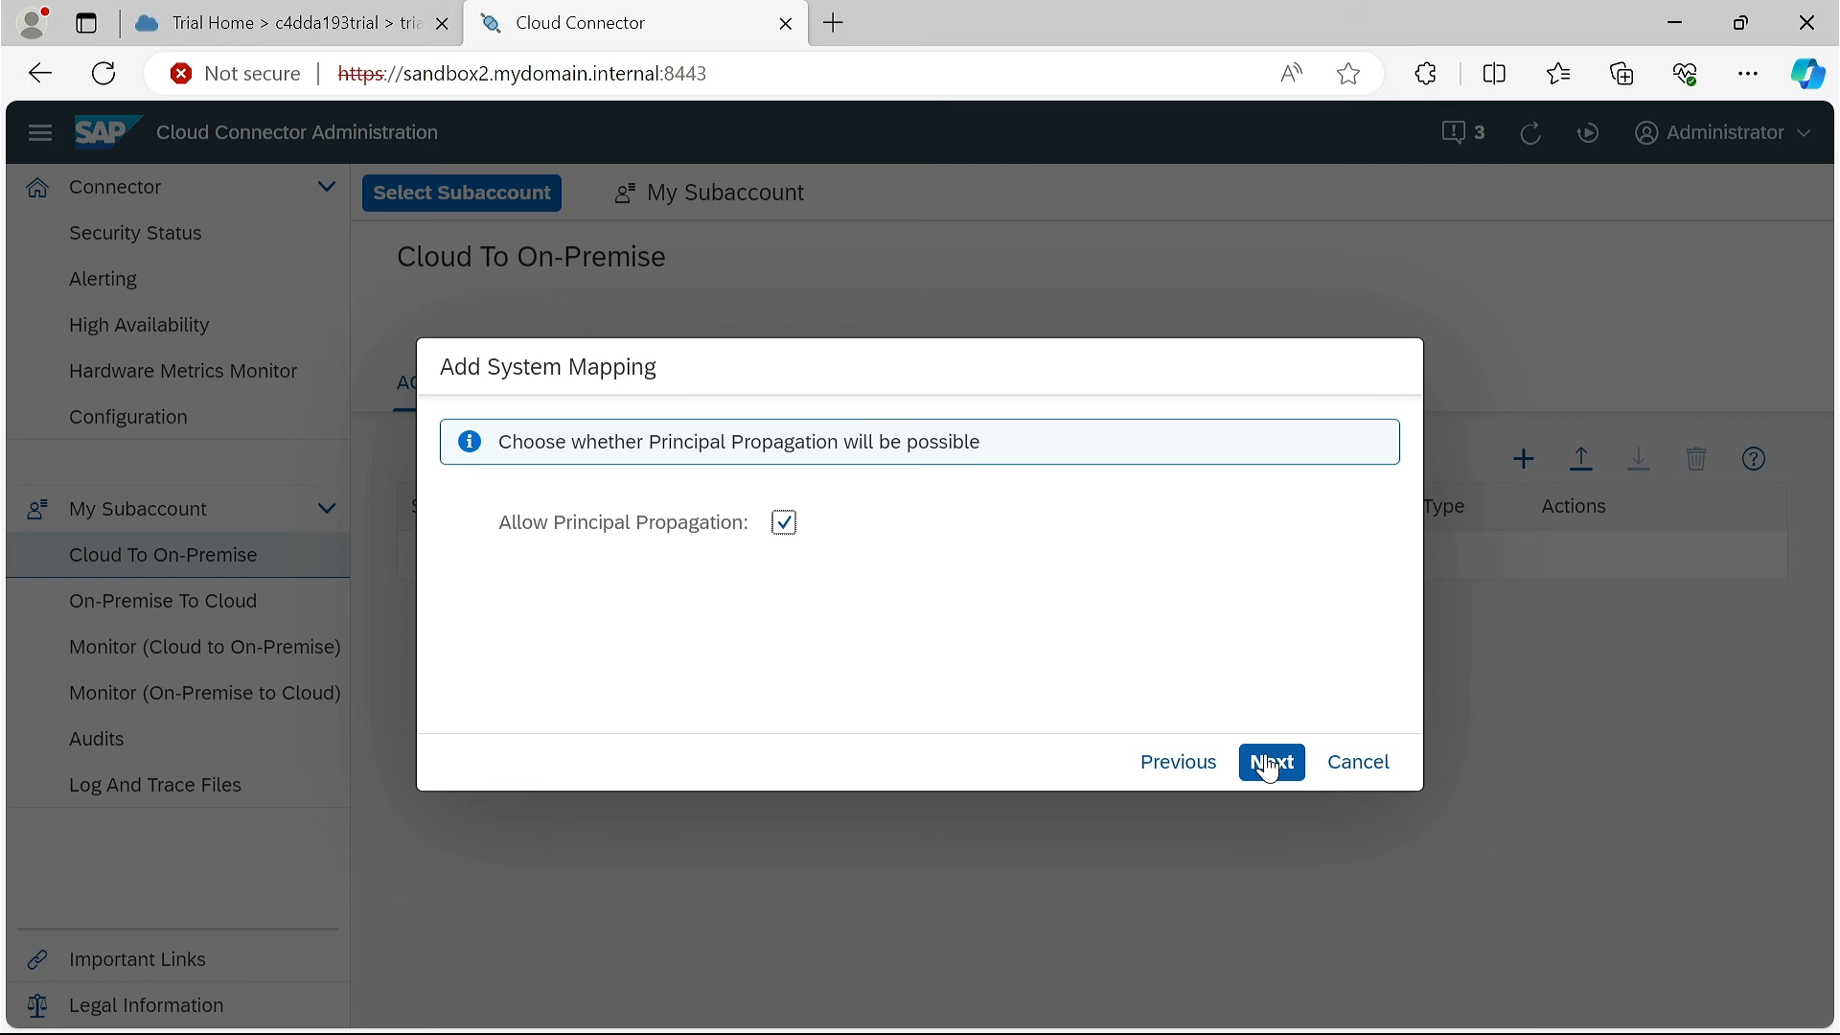
- Keep principal propagation, Kerberos and the virtual host header, skip the description, and finish
left_click(1268, 767)
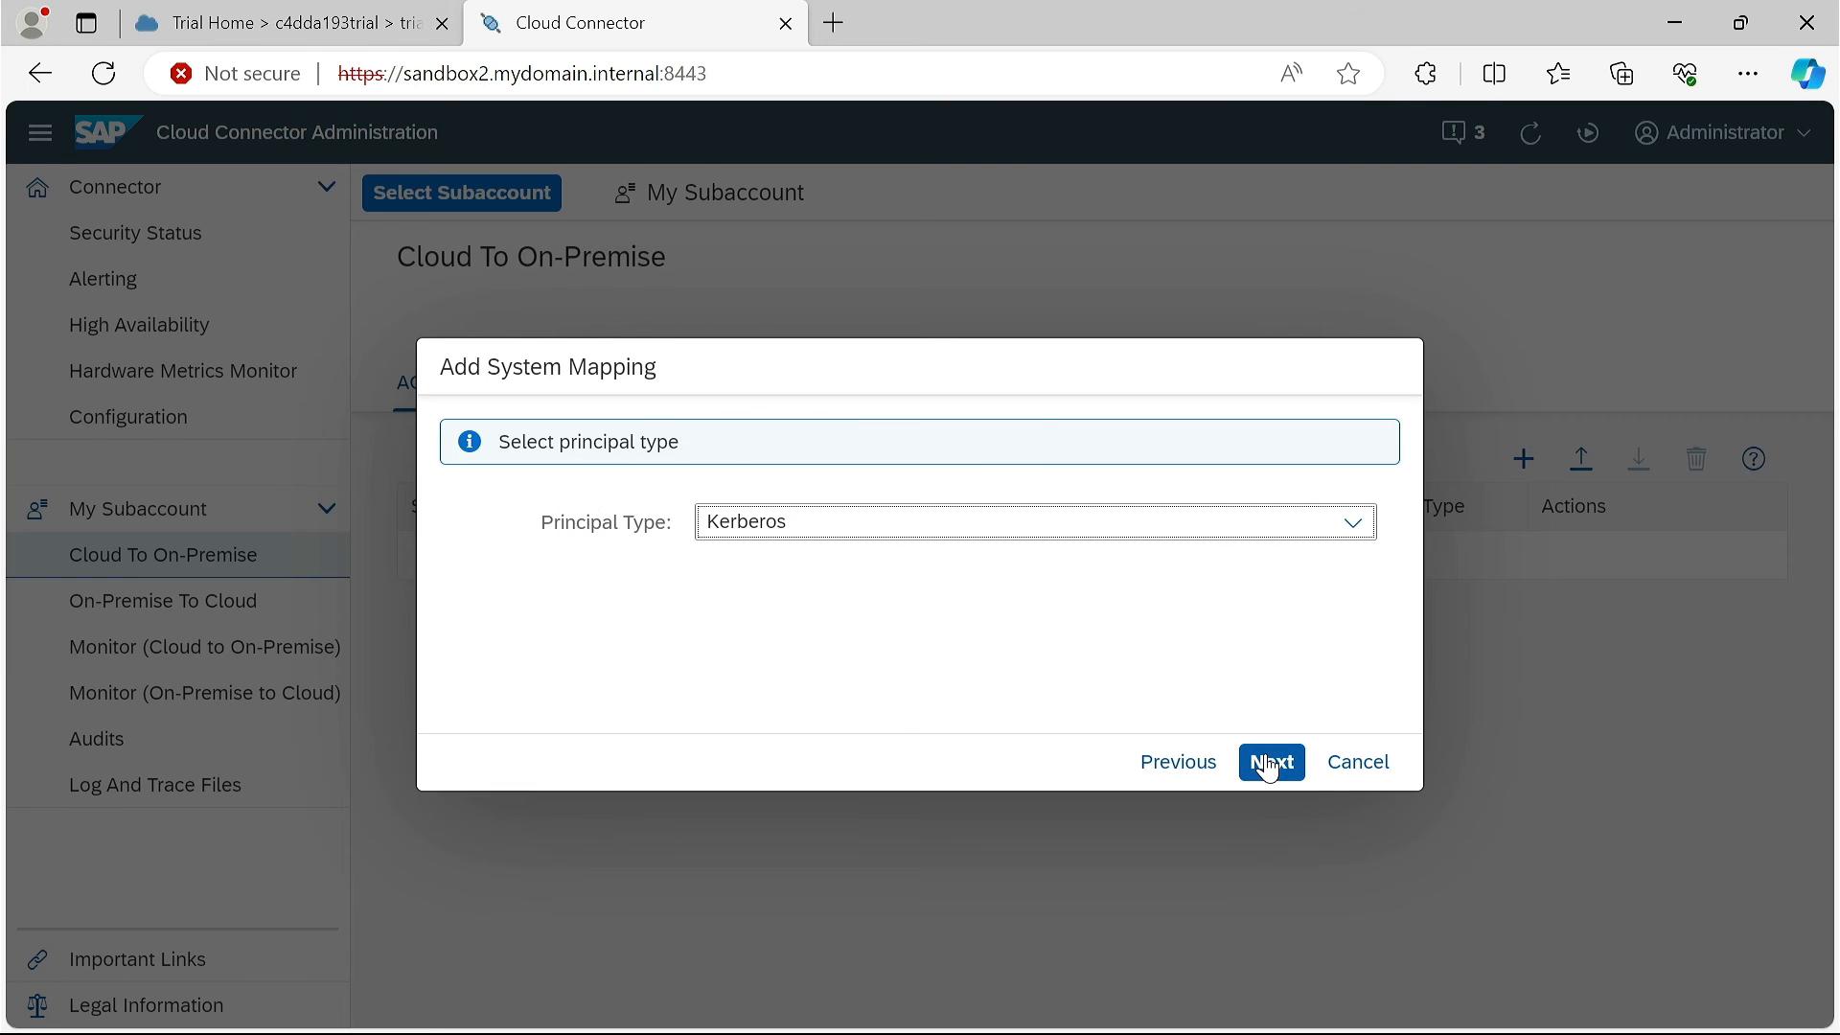
left_click(1268, 766)
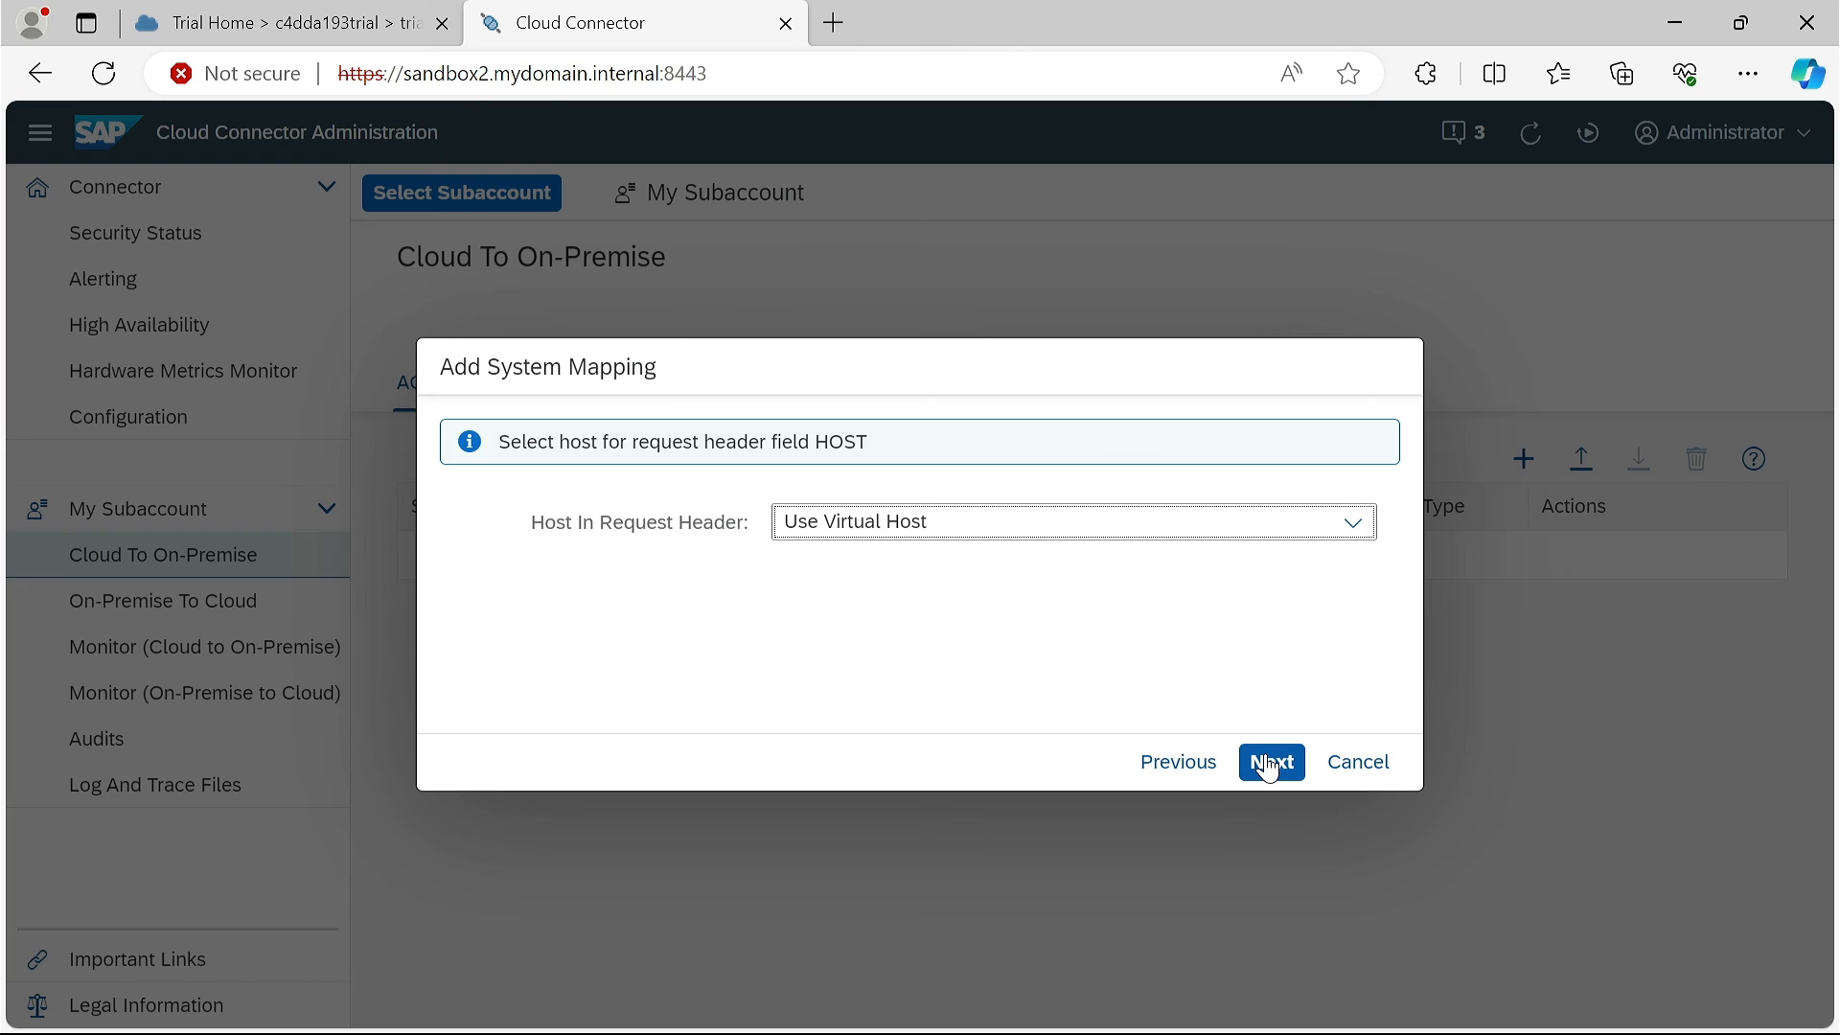
left_click(1268, 767)
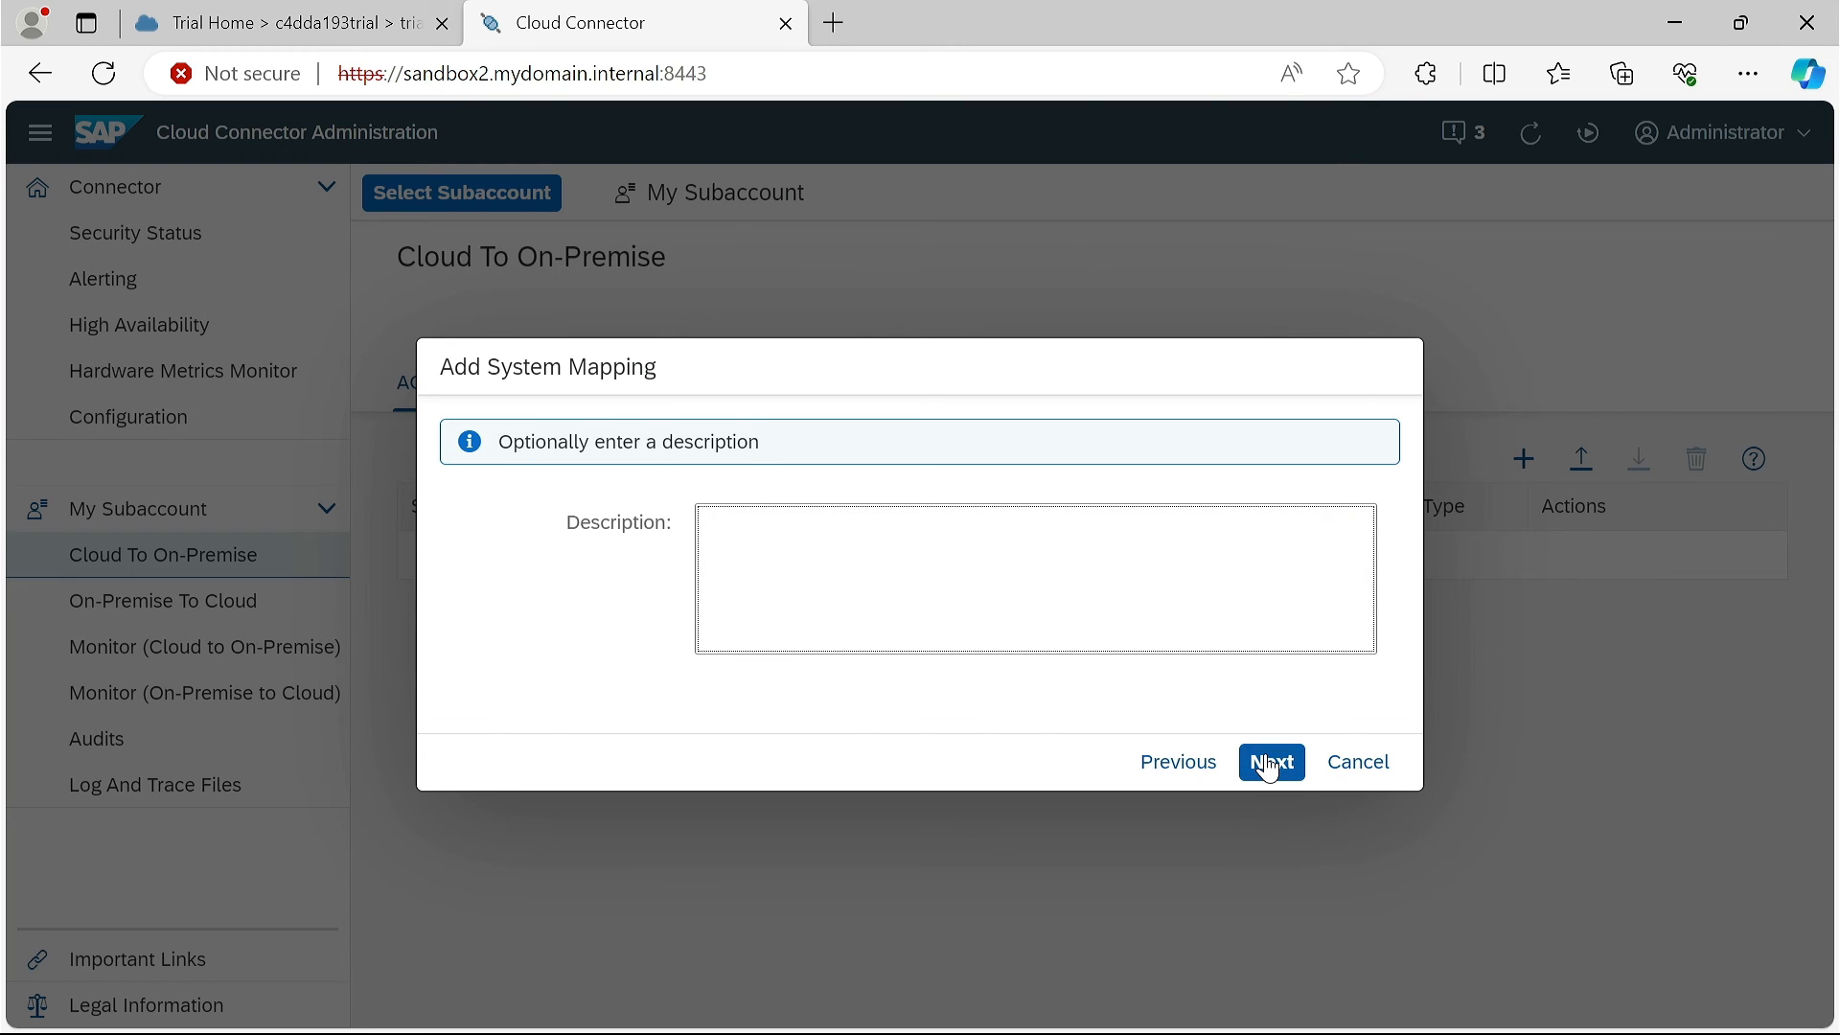
left_click(1269, 766)
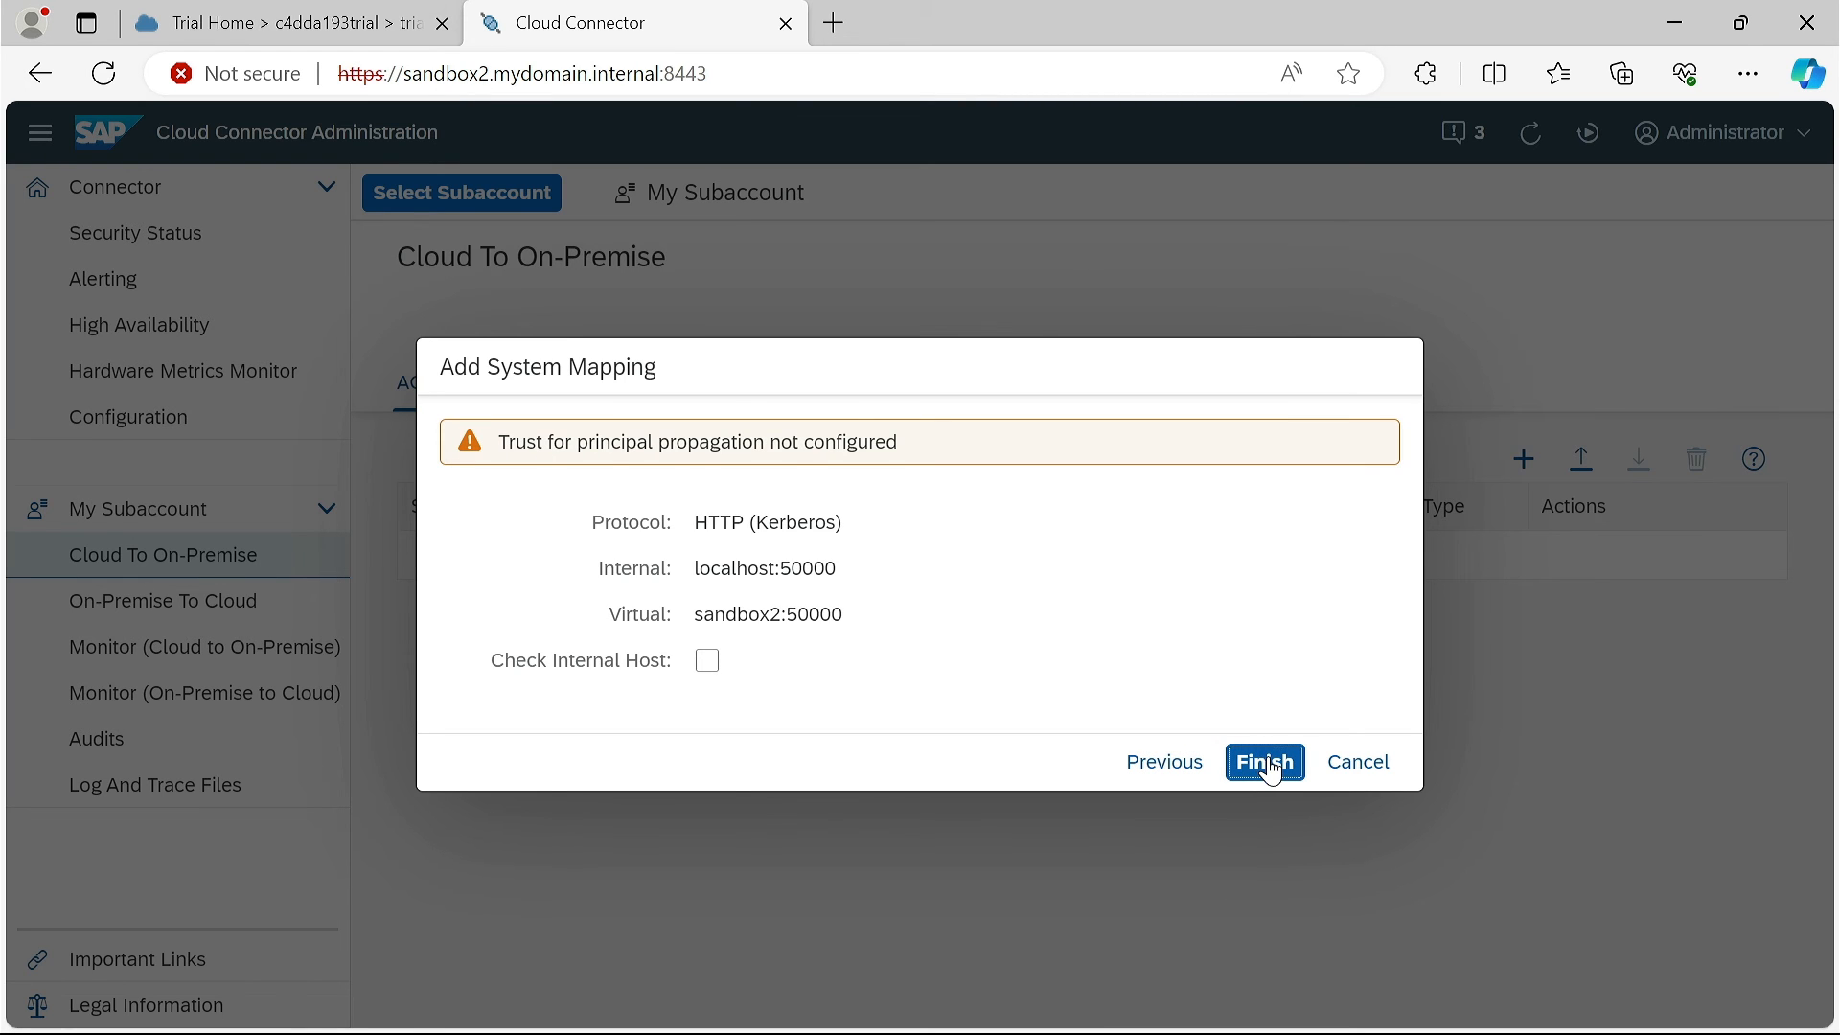
left_click(1266, 764)
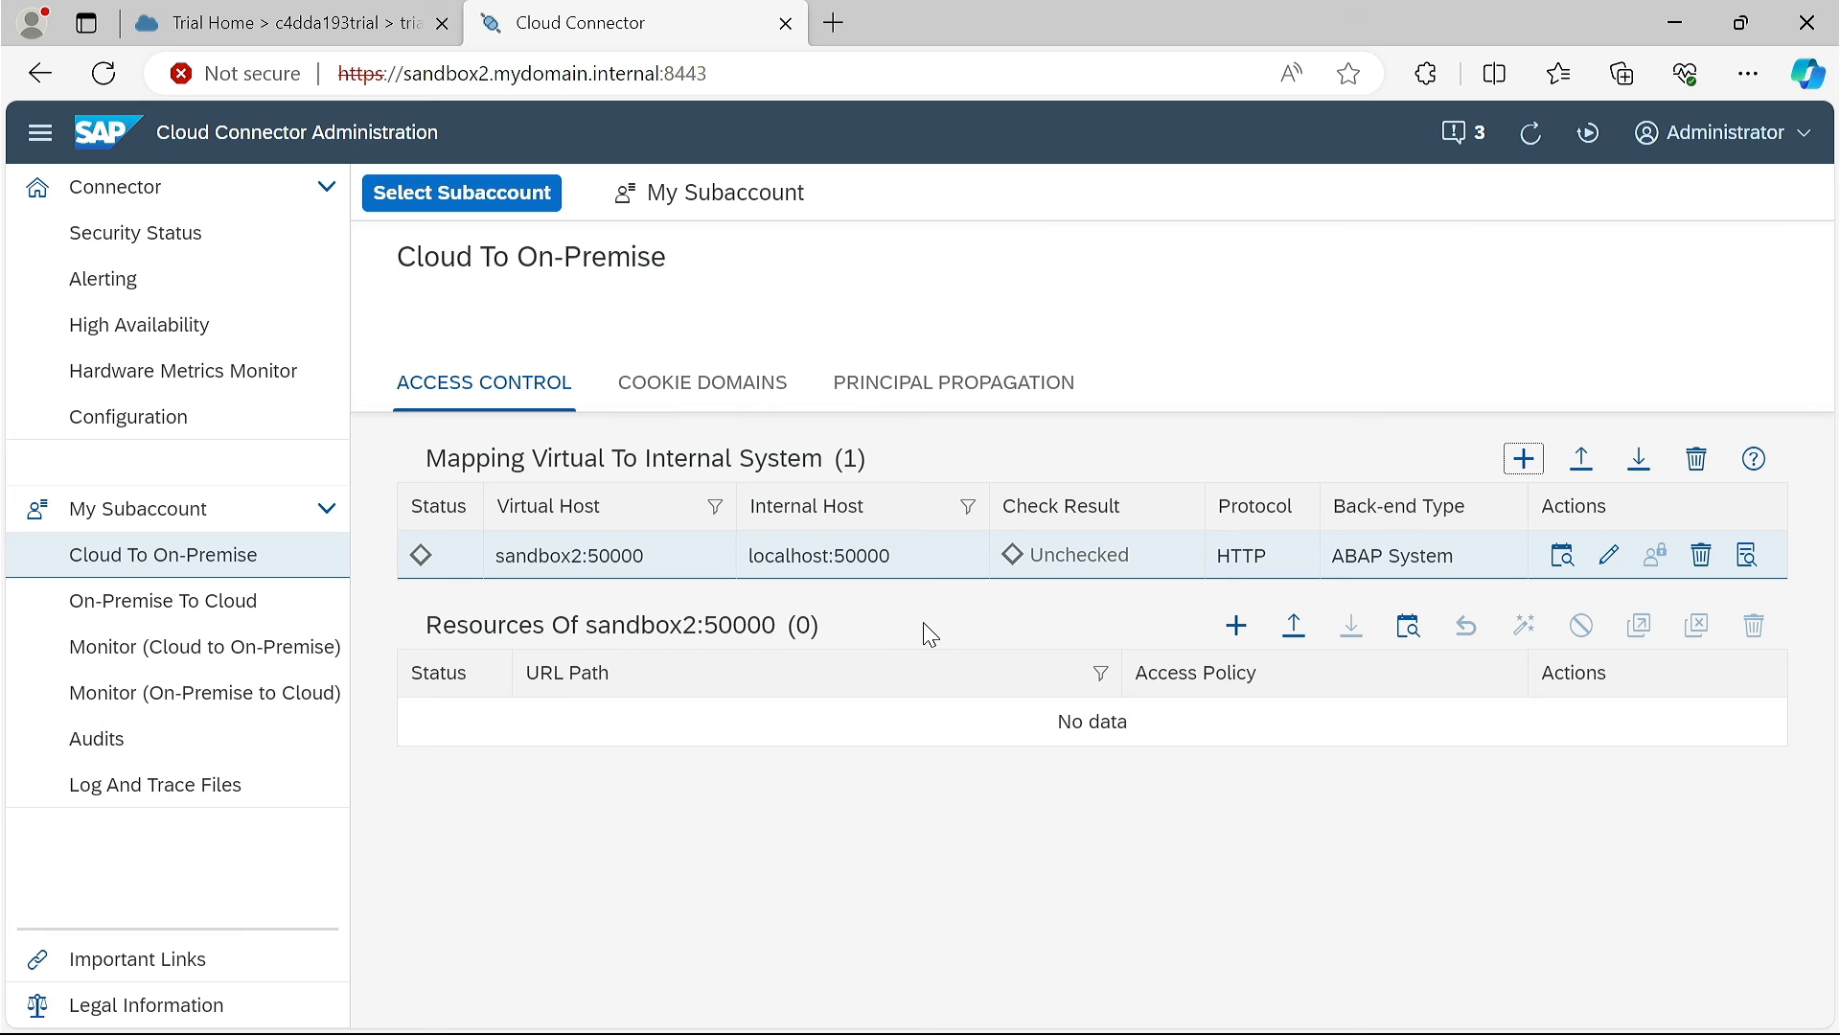
- Check that sandbox2:50000 reports Reachable, then open Add Resource for that mapping
left_click(1089, 562)
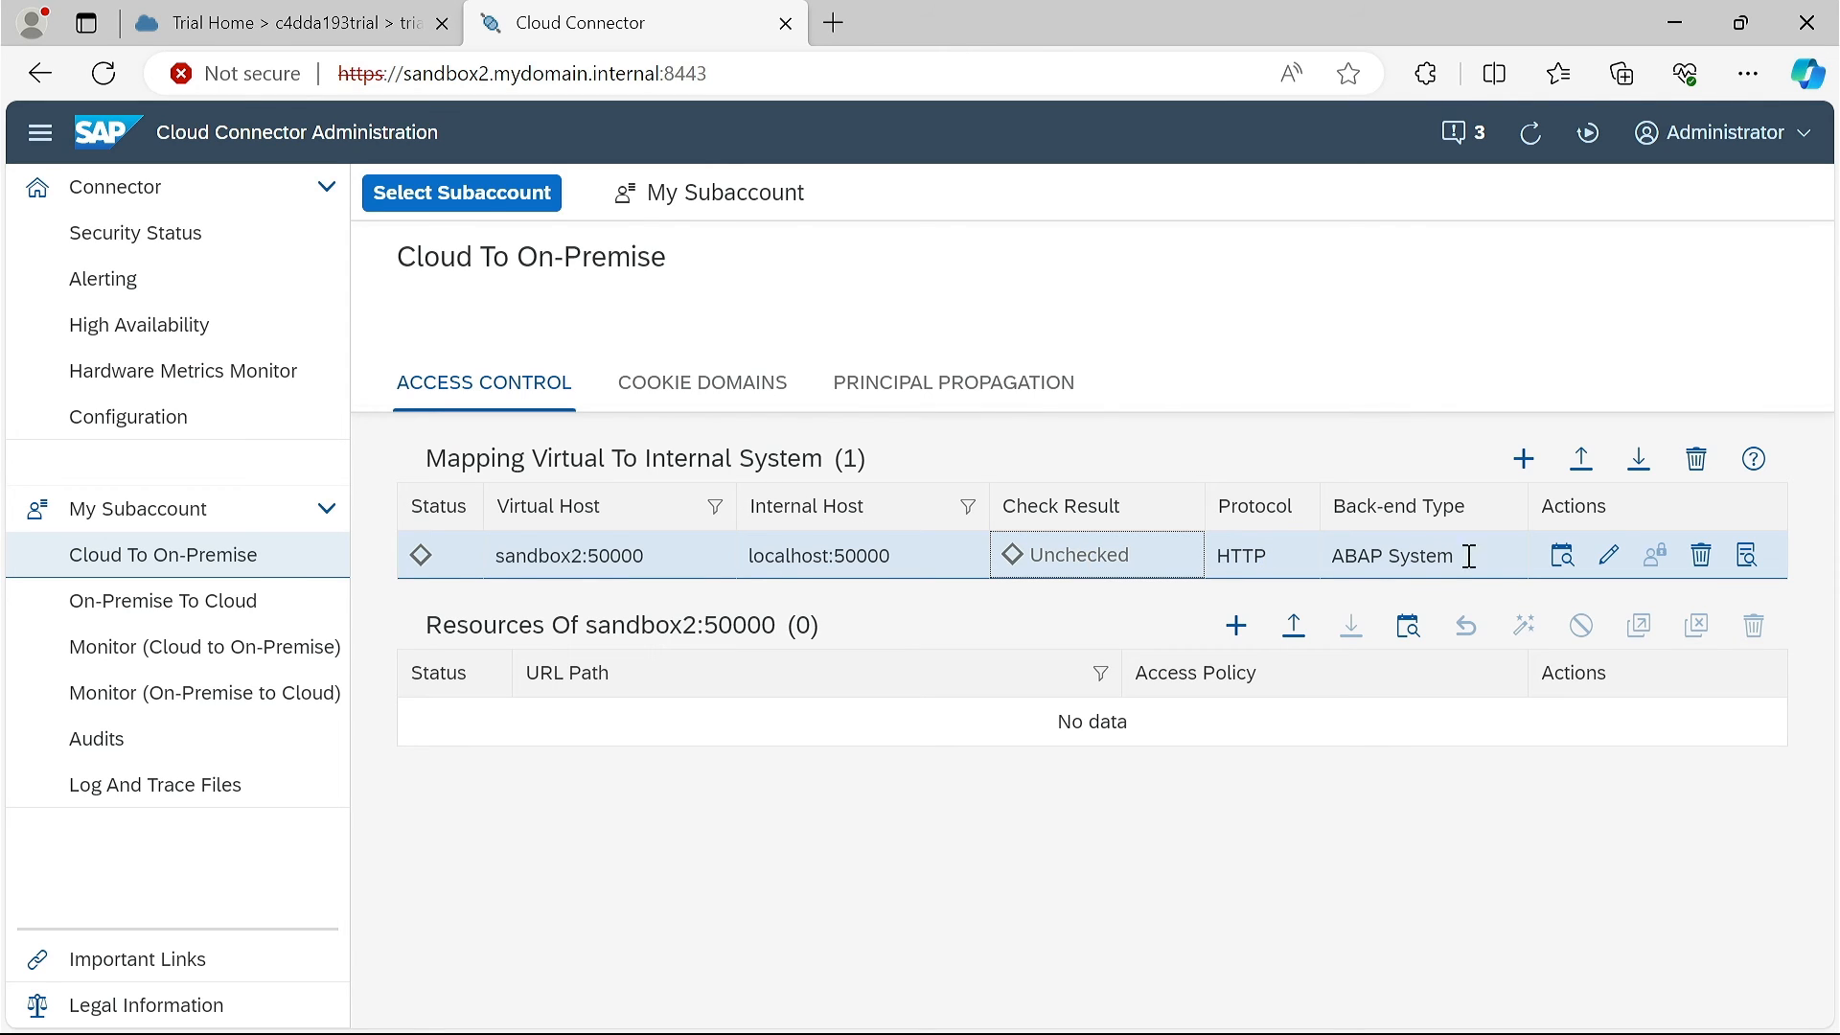
left_click(1562, 558)
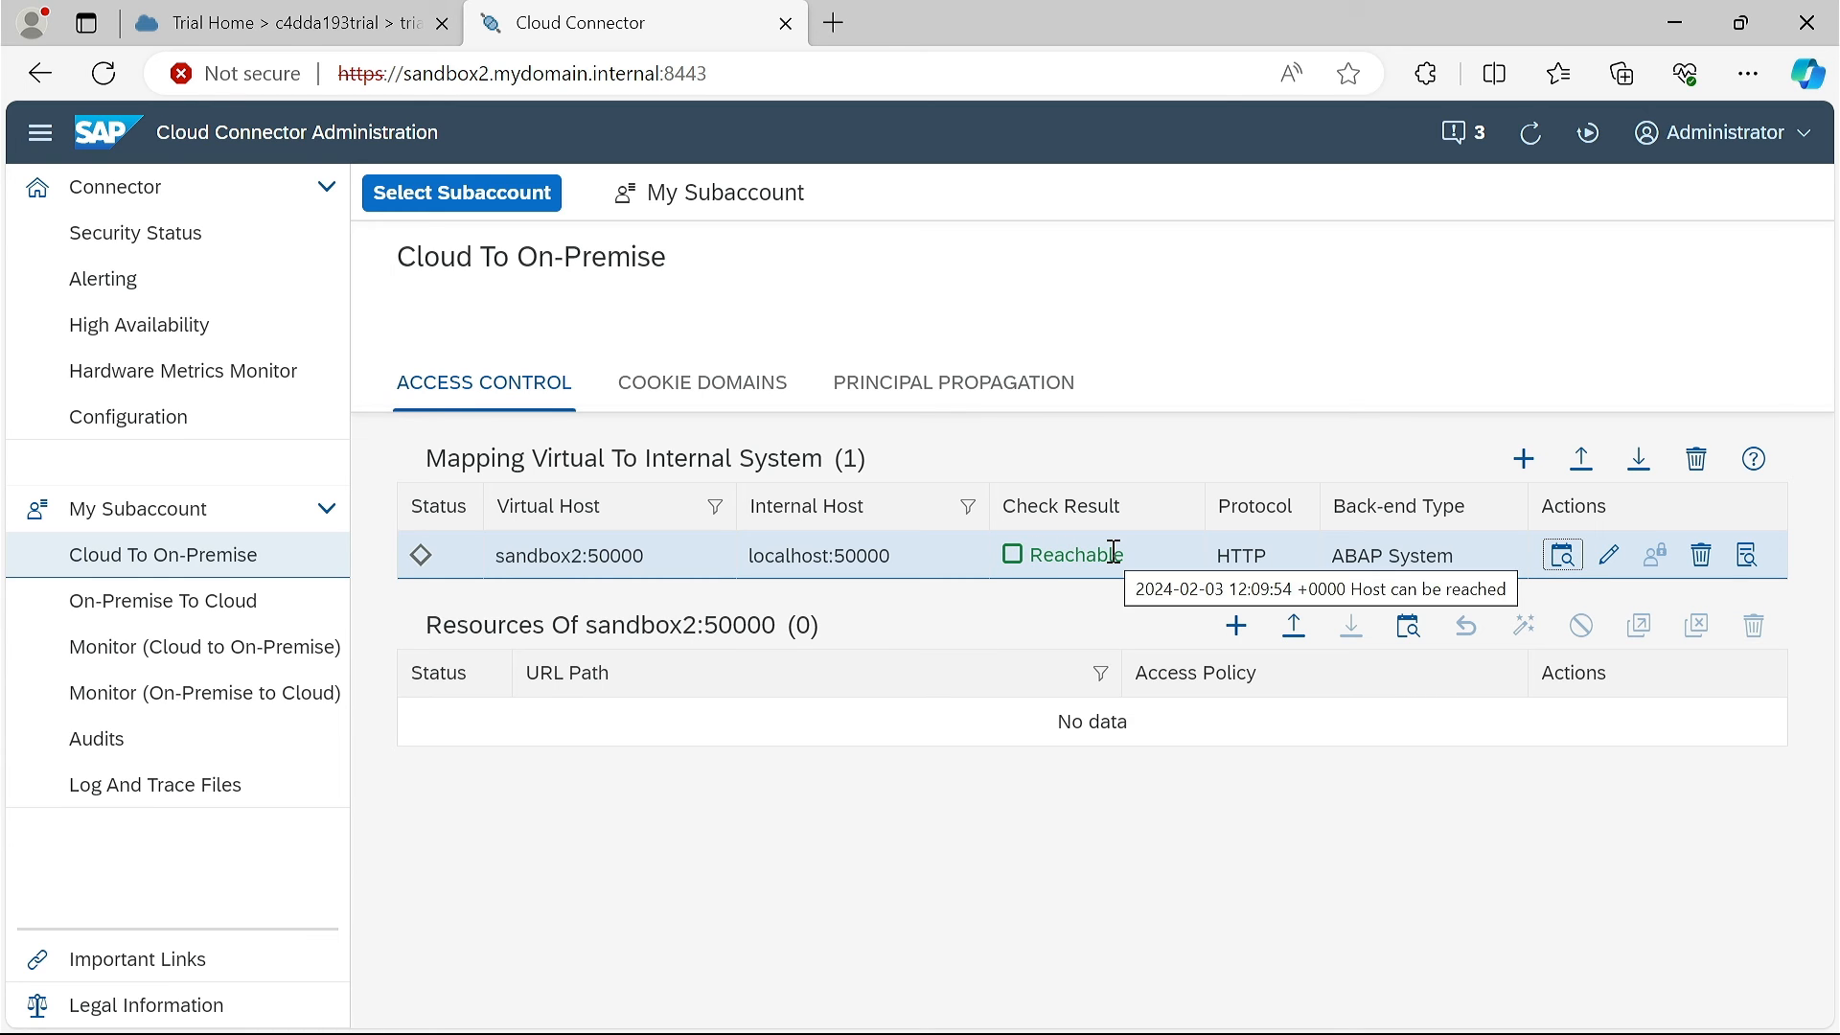
left_click(1236, 624)
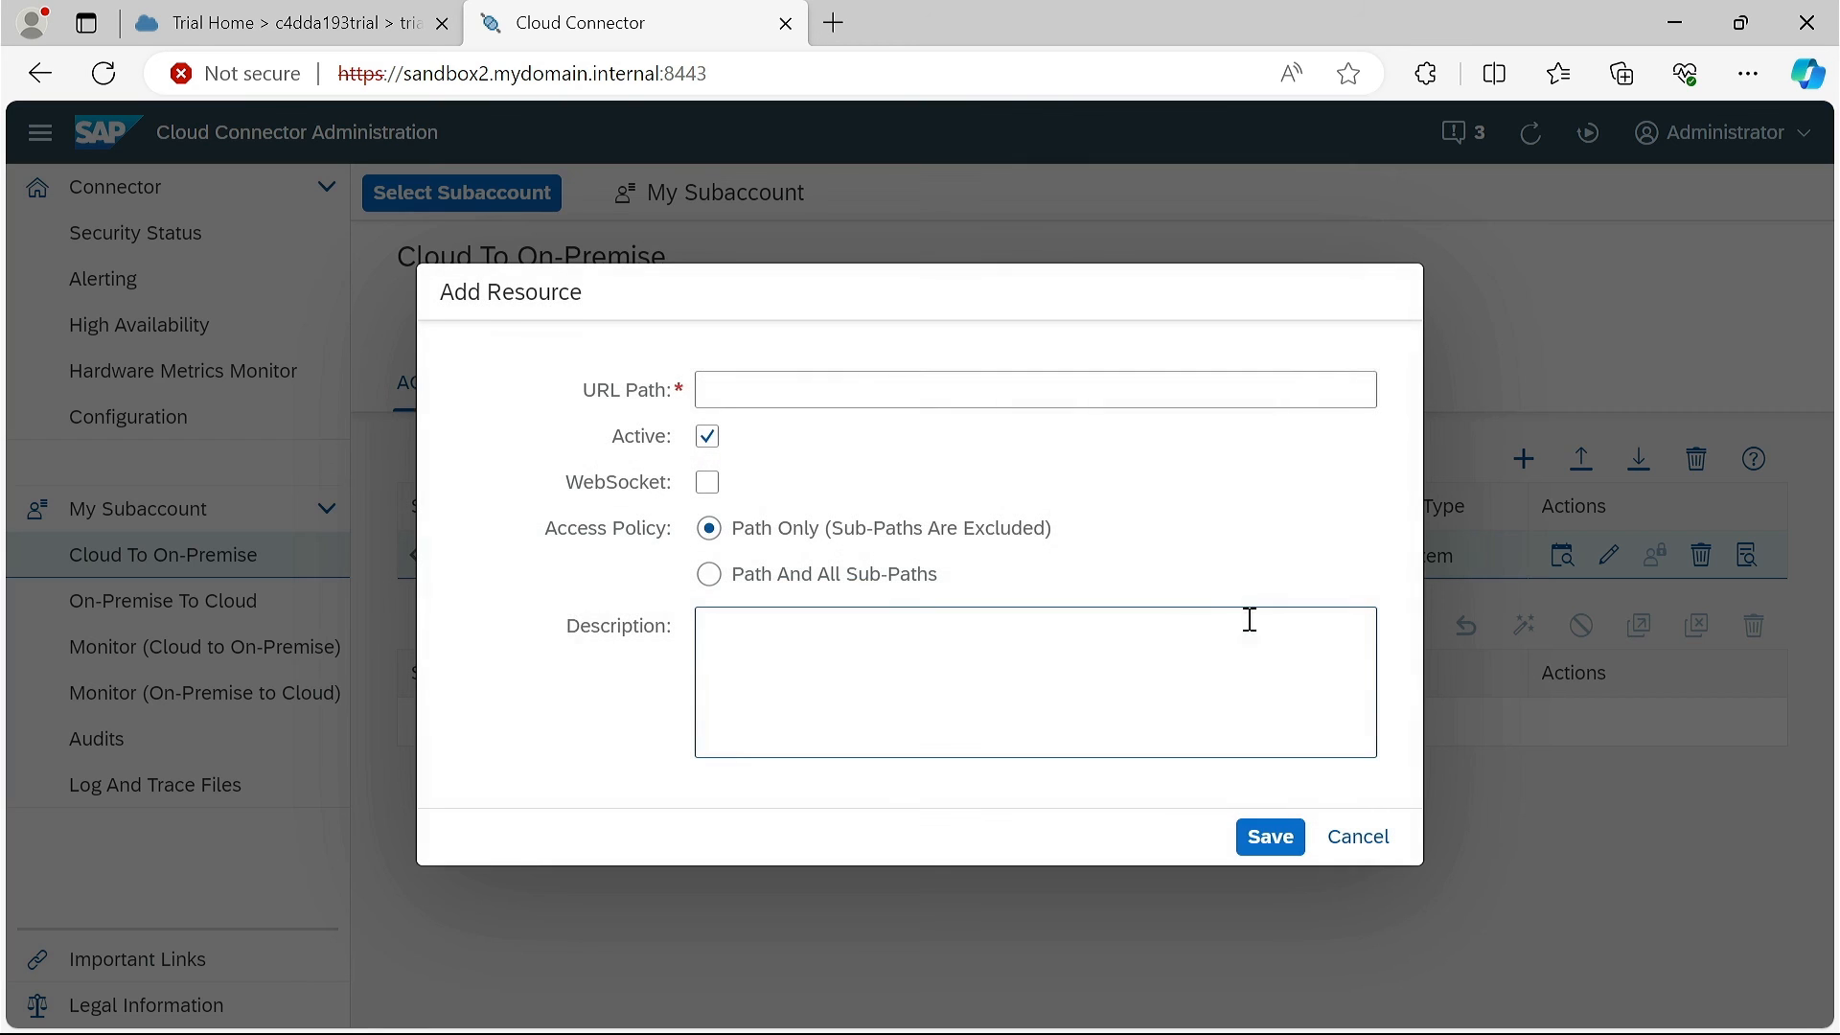
- Save resource path / with all sub-paths, described 'Full access!'
type("/")
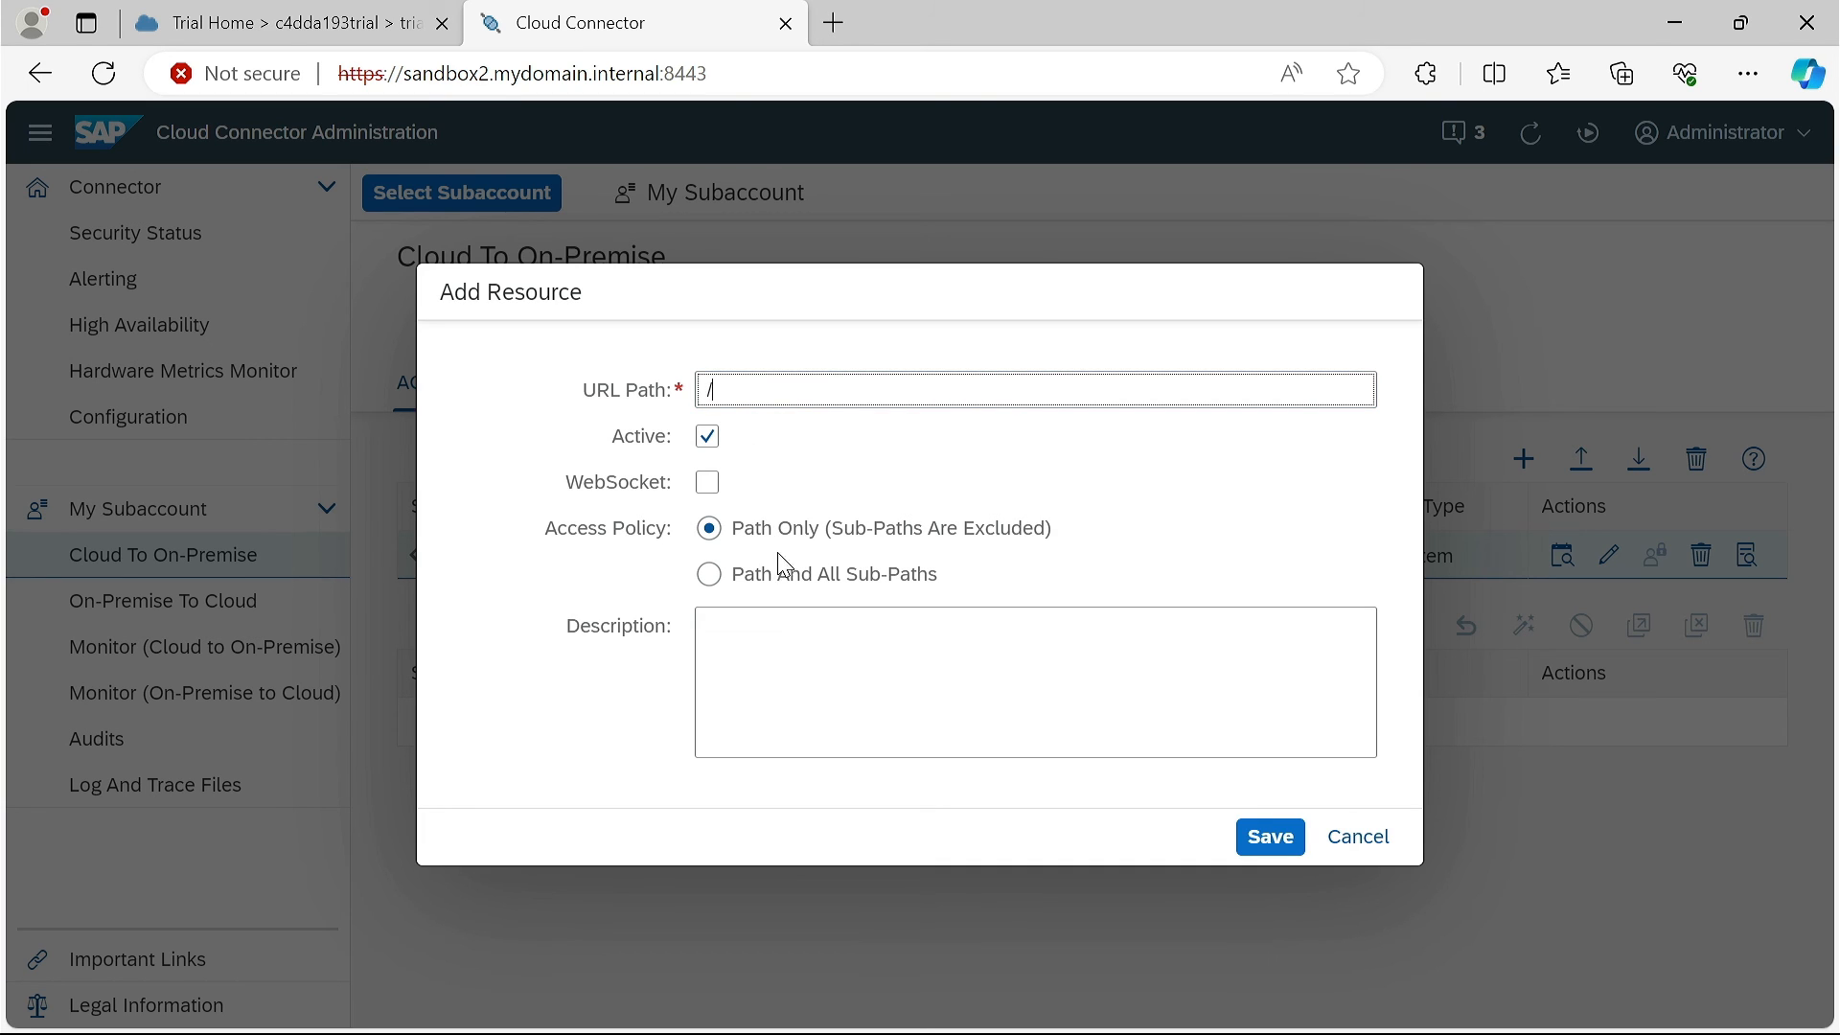
left_click(709, 574)
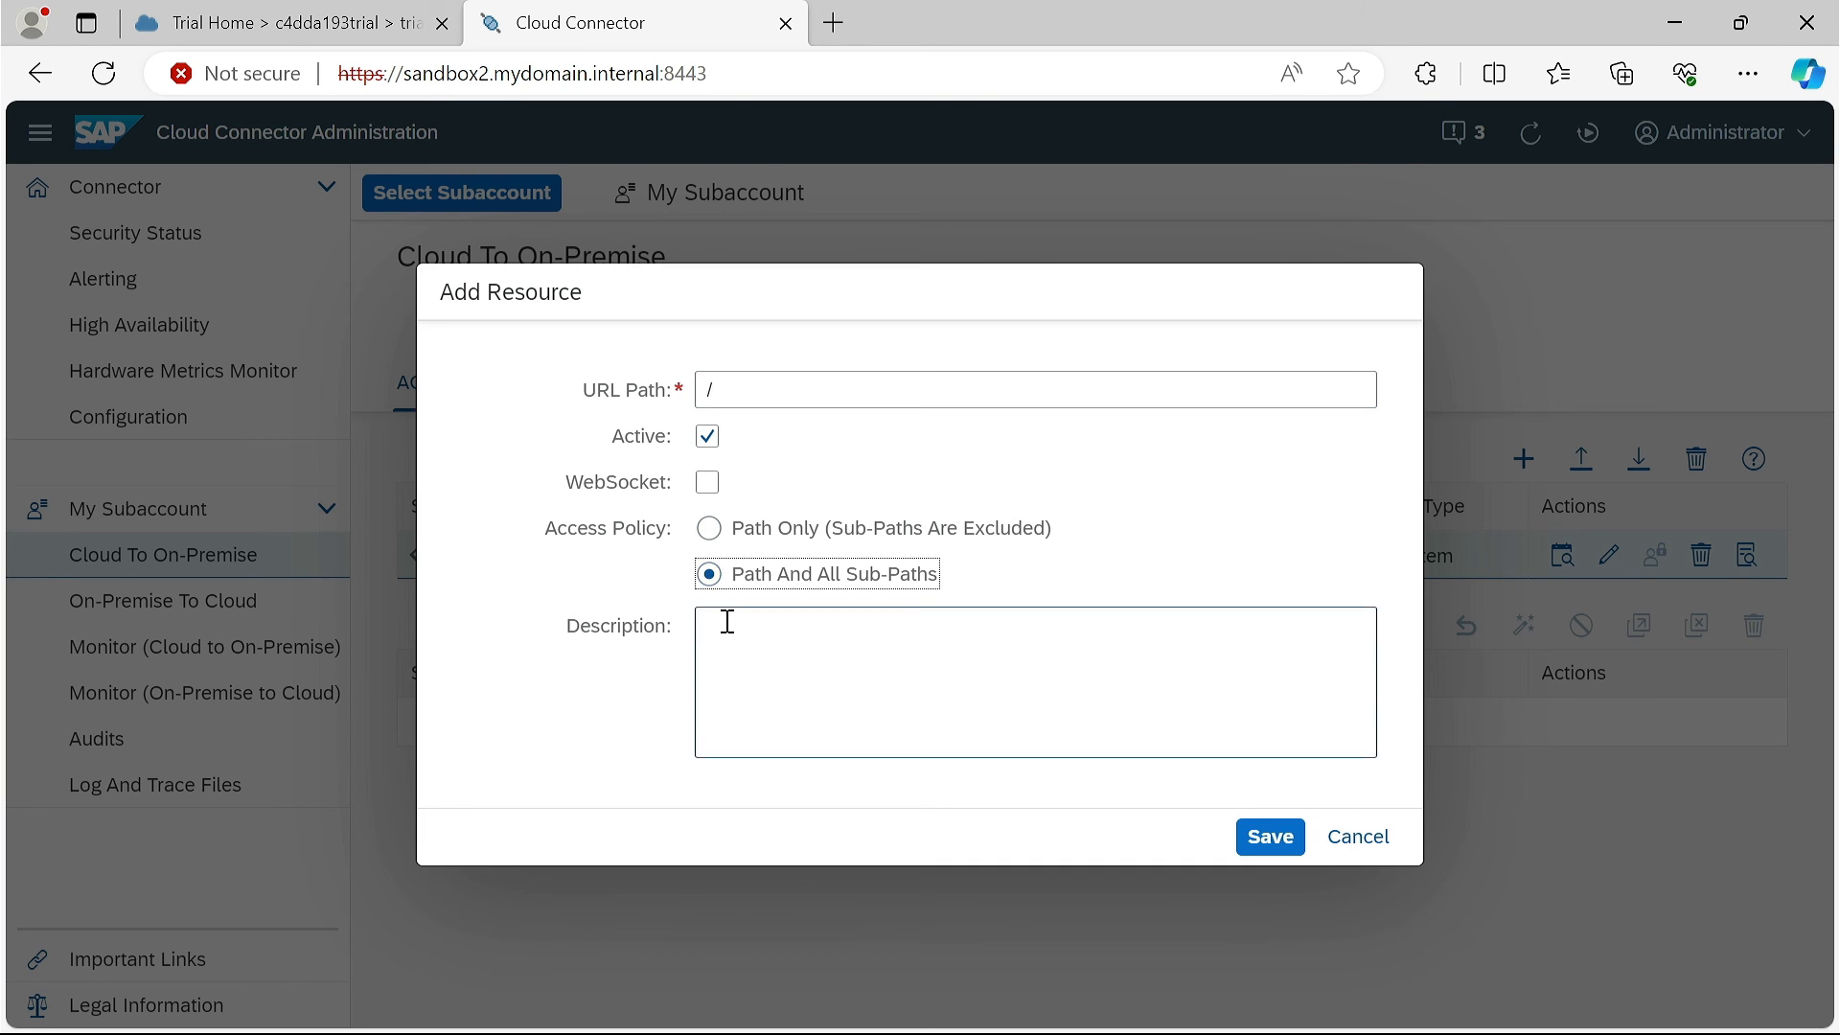
left_click(902, 678)
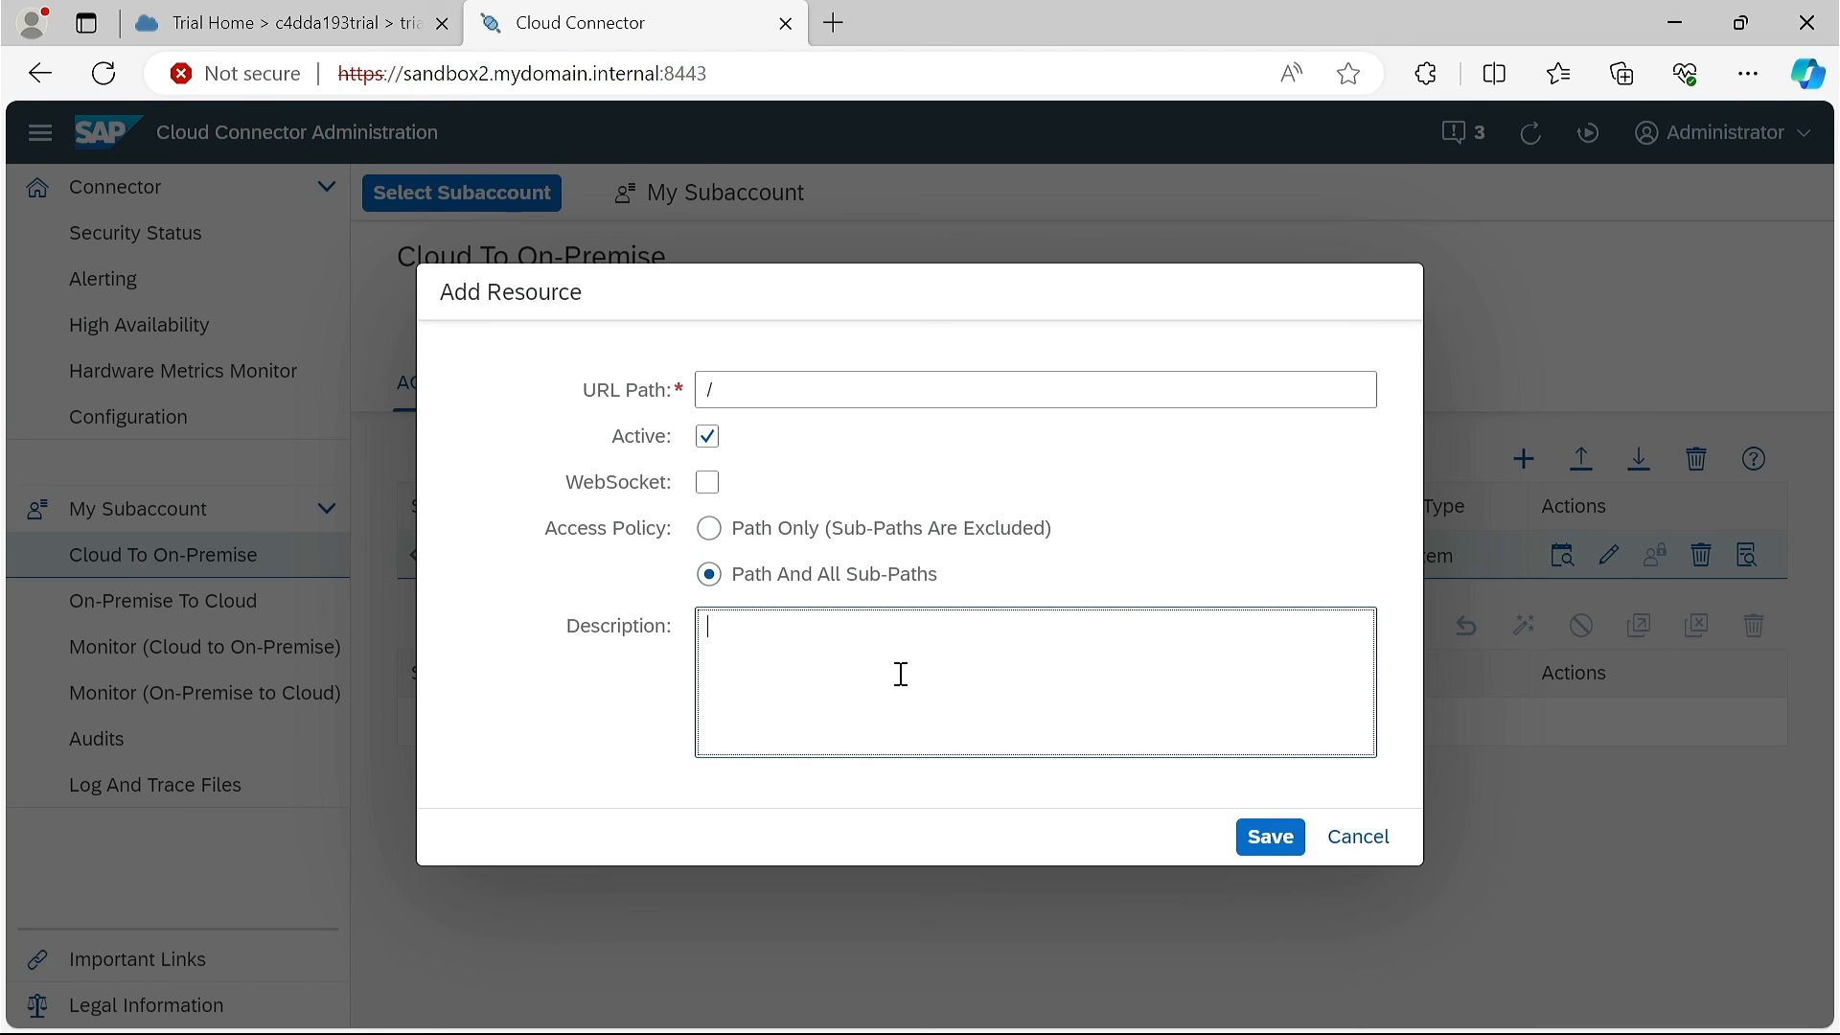
type("Full access!")
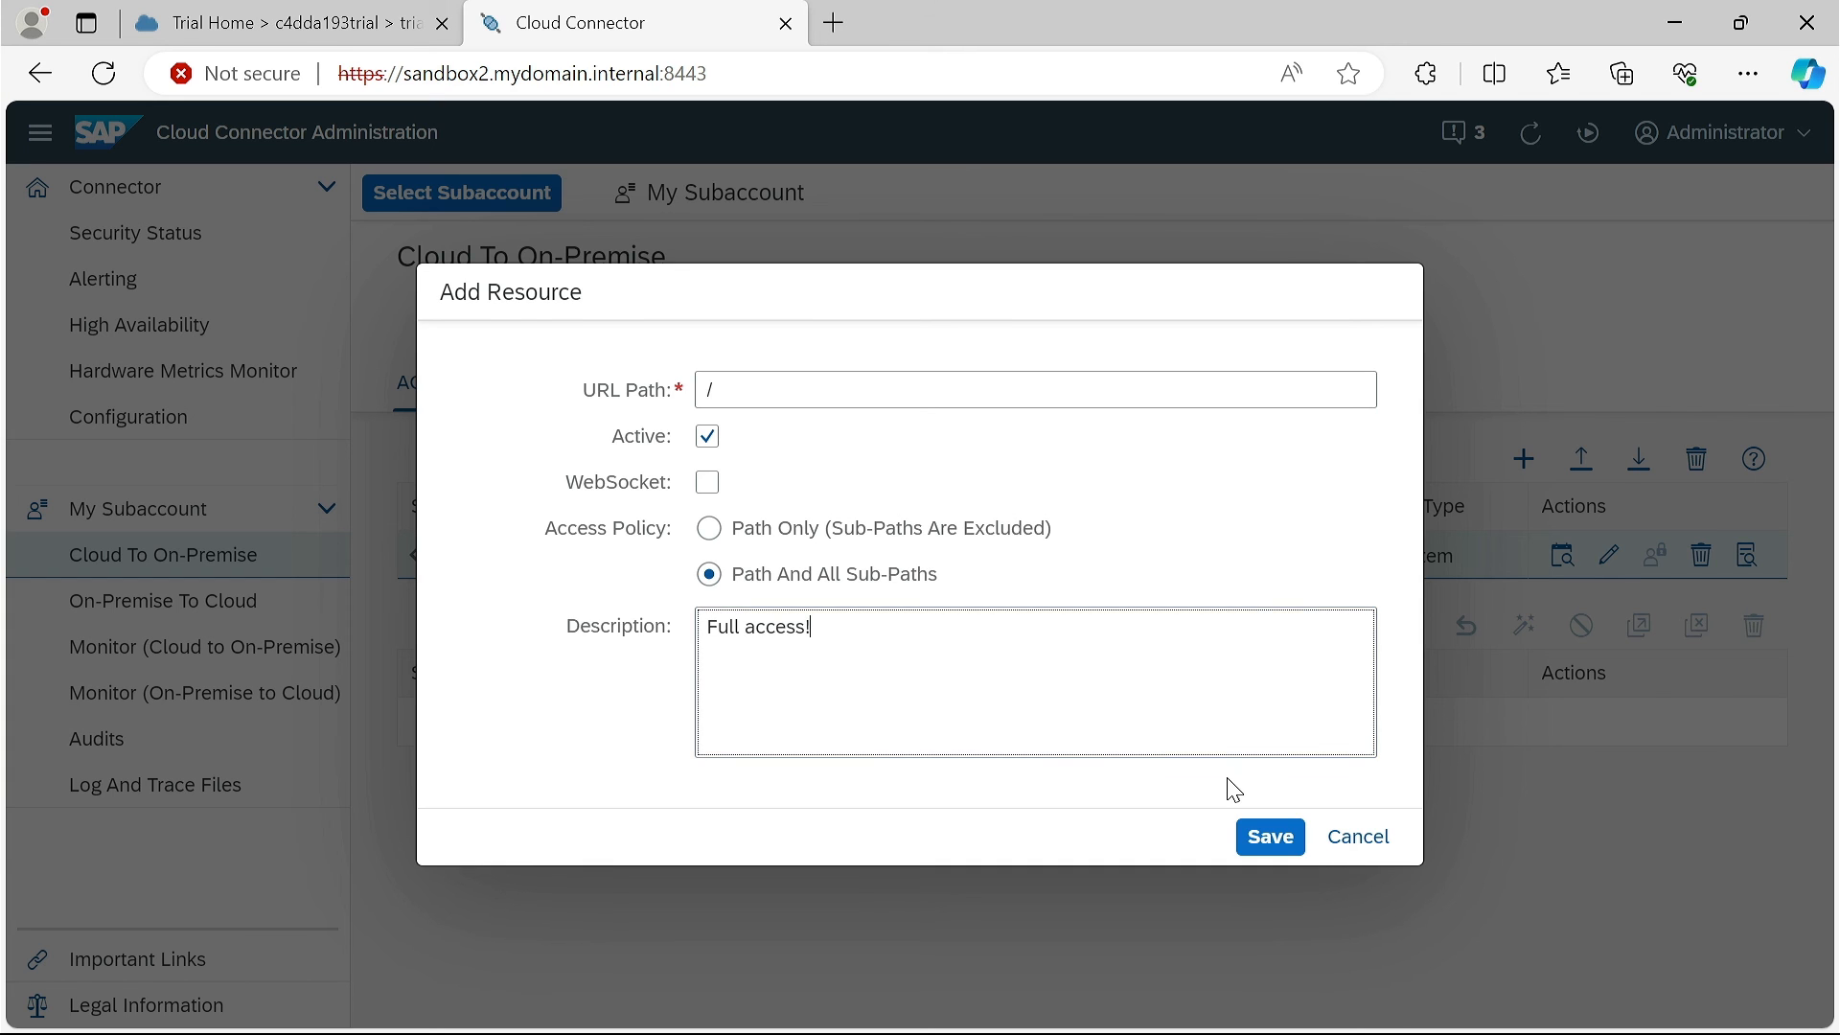
left_click(1267, 832)
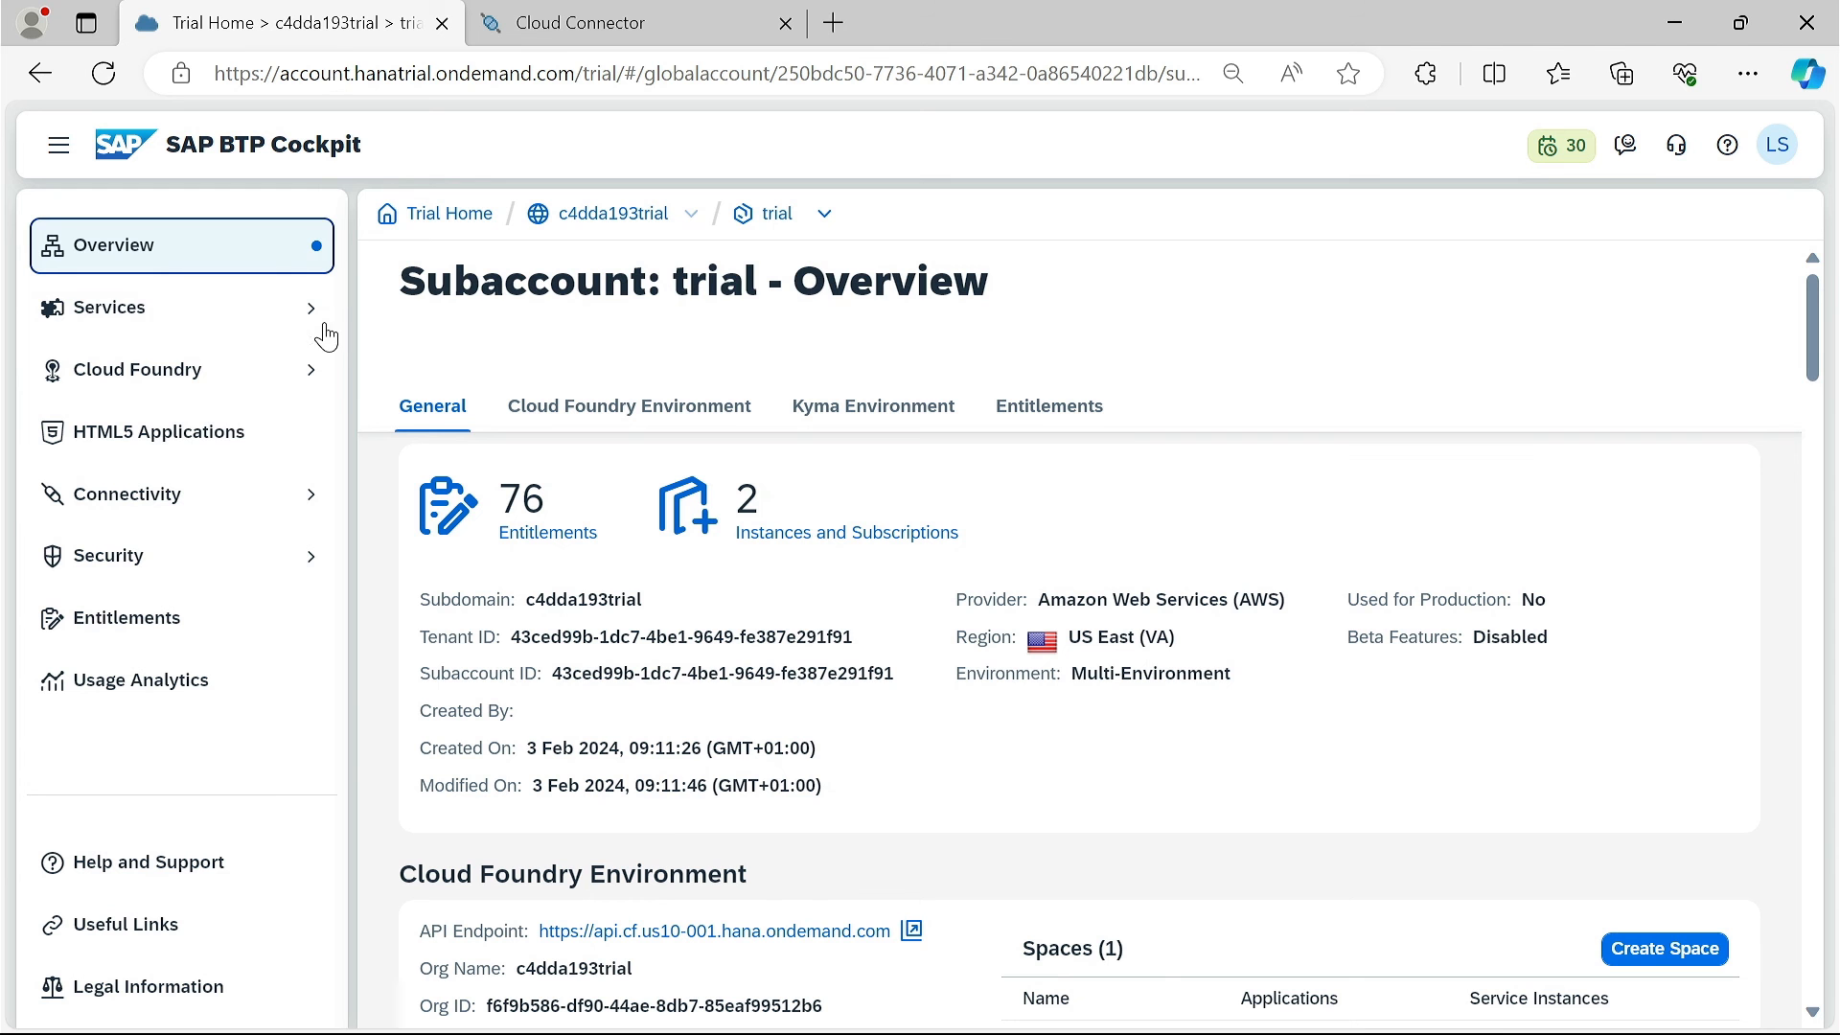
- Verify on the BTP Cloud Connectors page that sandbox2:50000 is exposed as an HTTP ABAP System
left_click(311, 496)
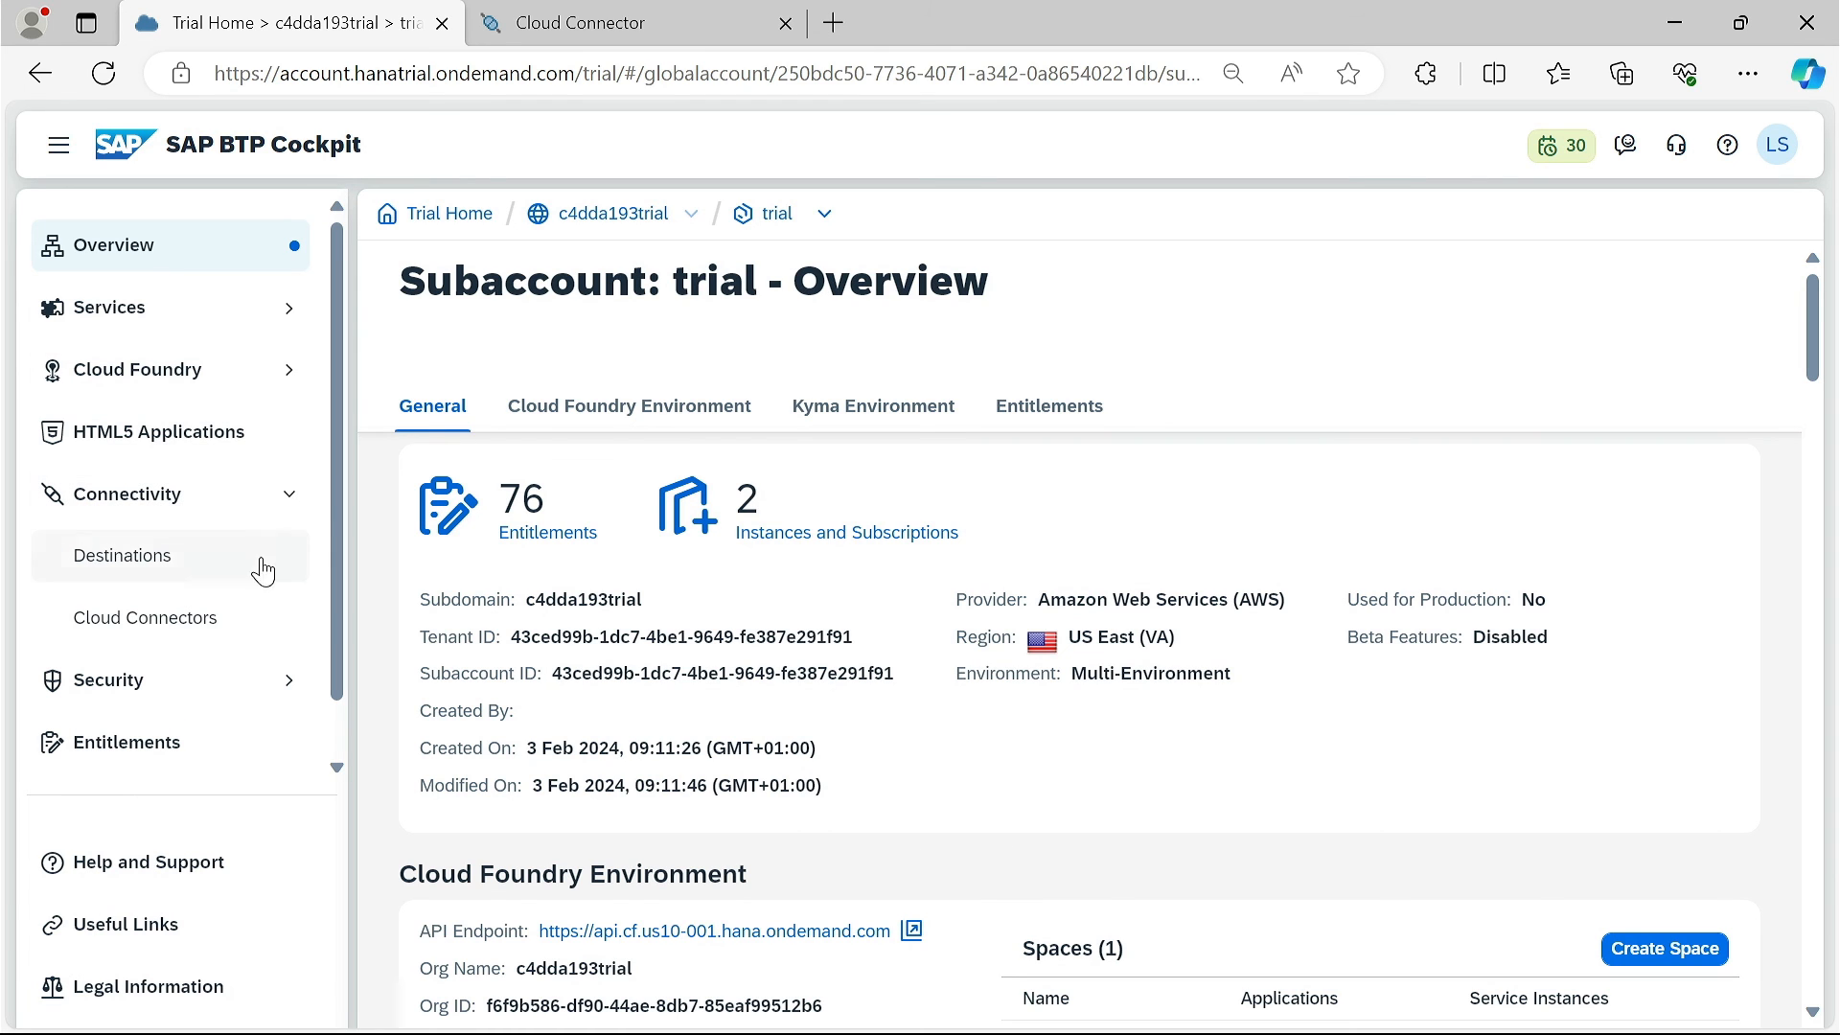
left_click(197, 623)
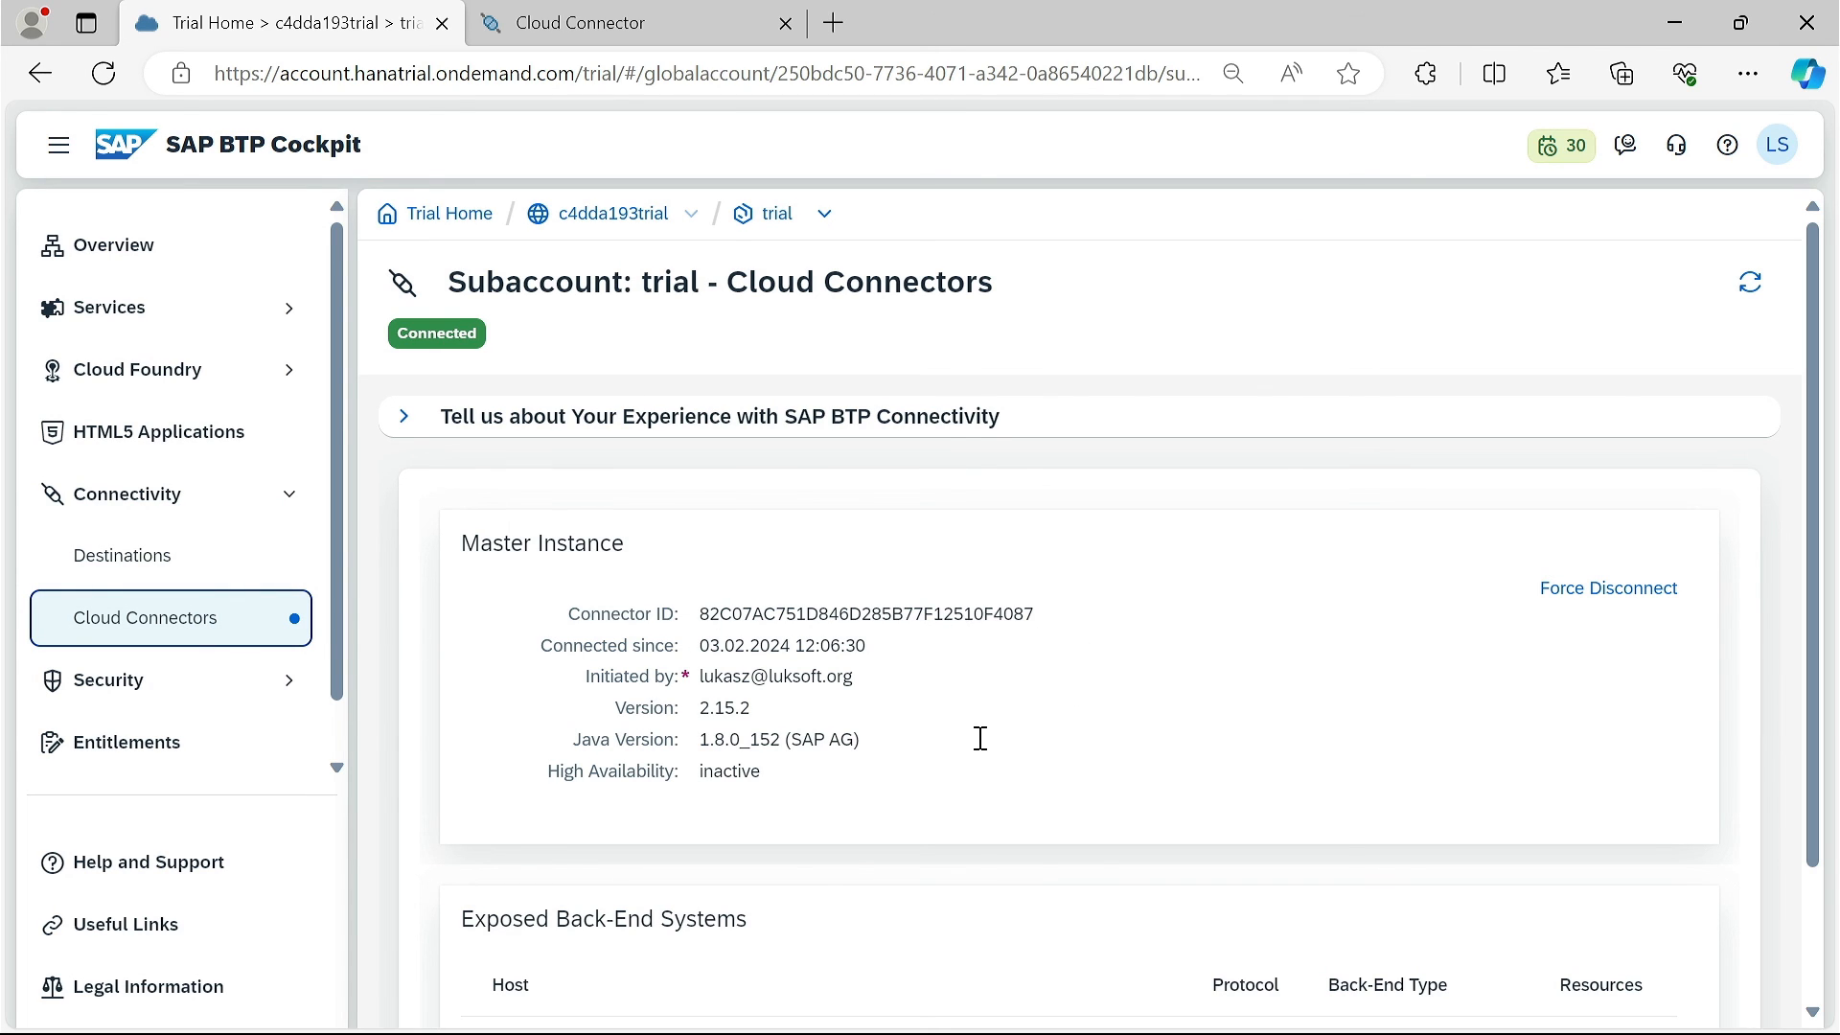
scroll(948, 764, "down", 2)
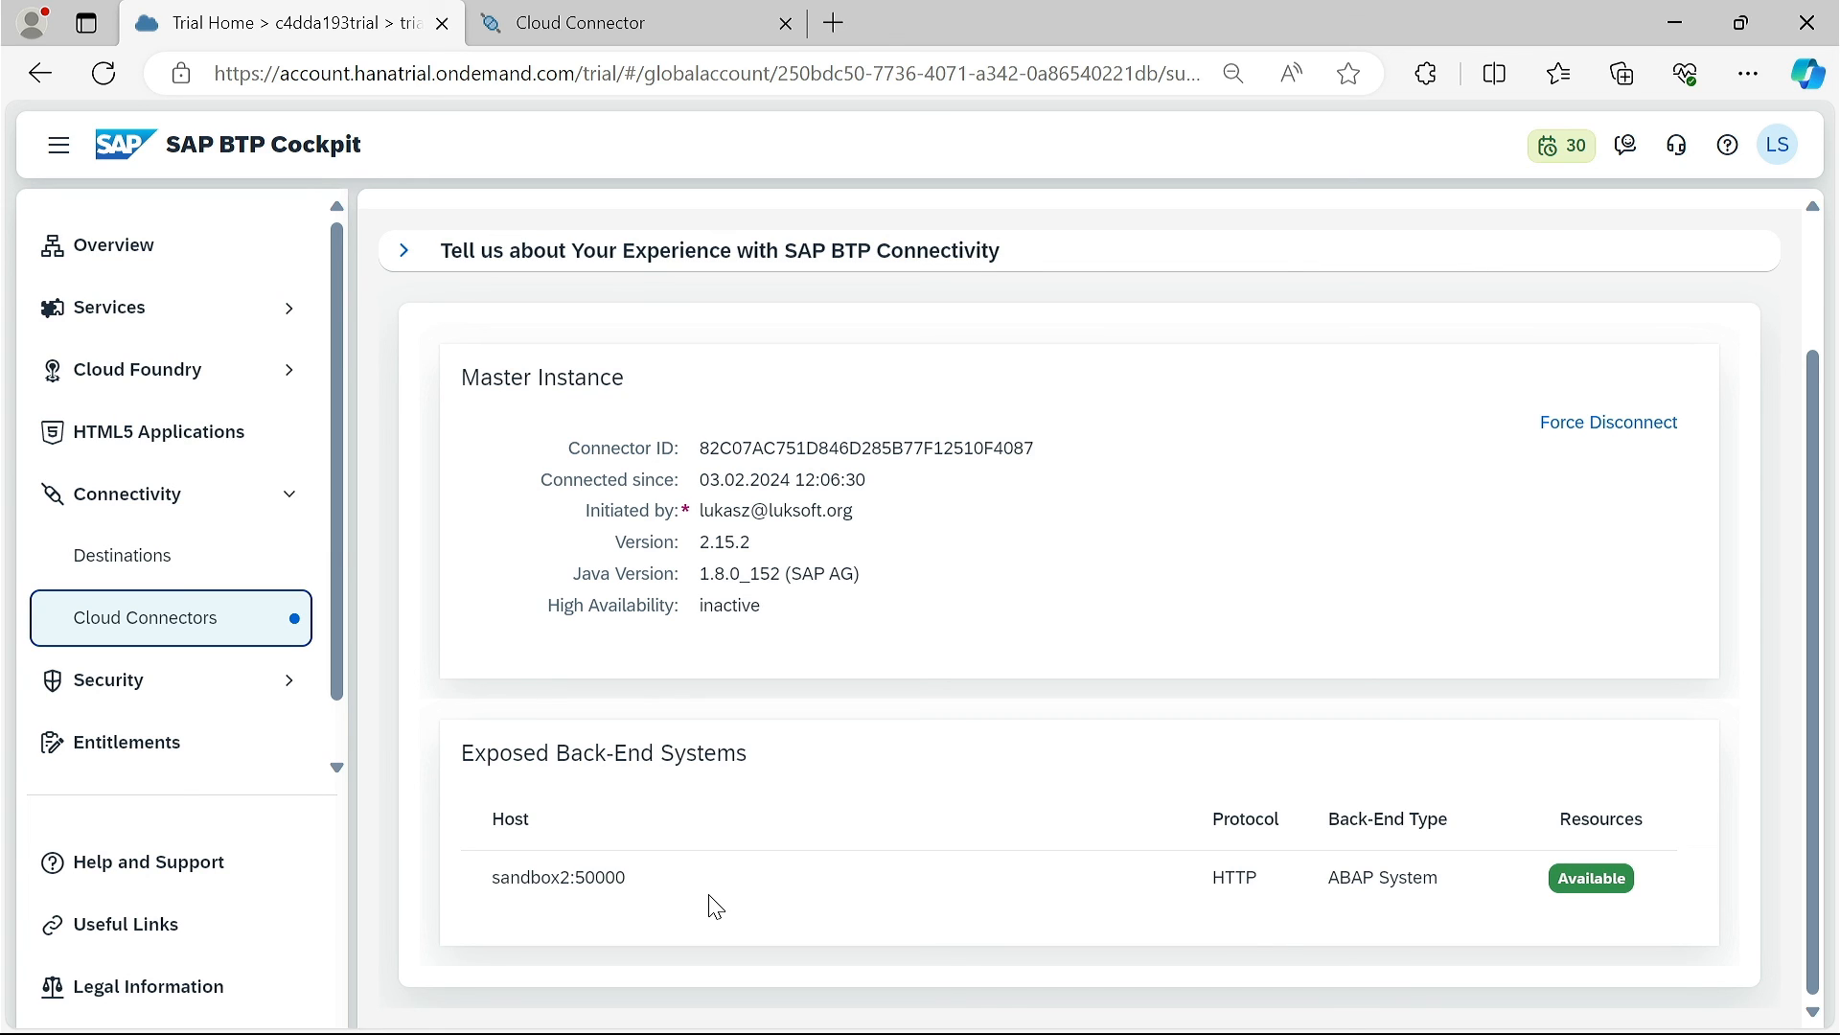
left_click(710, 36)
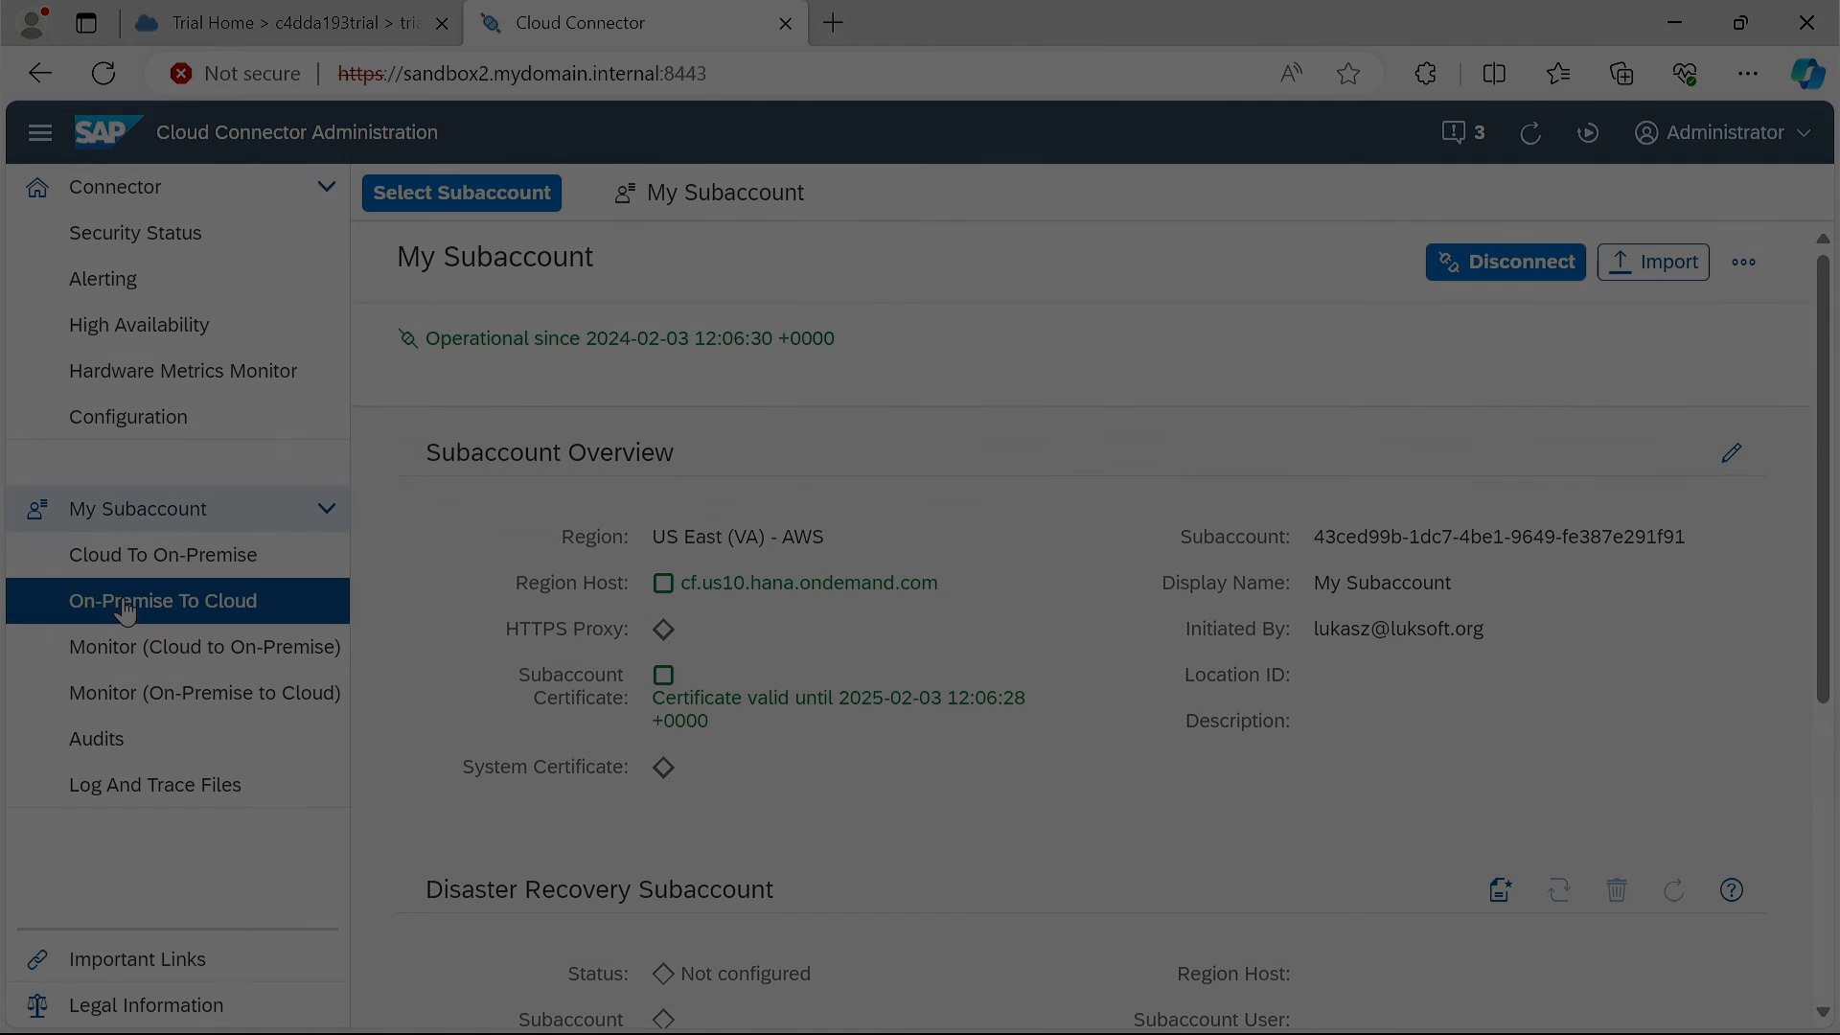
- Show the On-Premise To Cloud page under My Subaccount
left_click(153, 602)
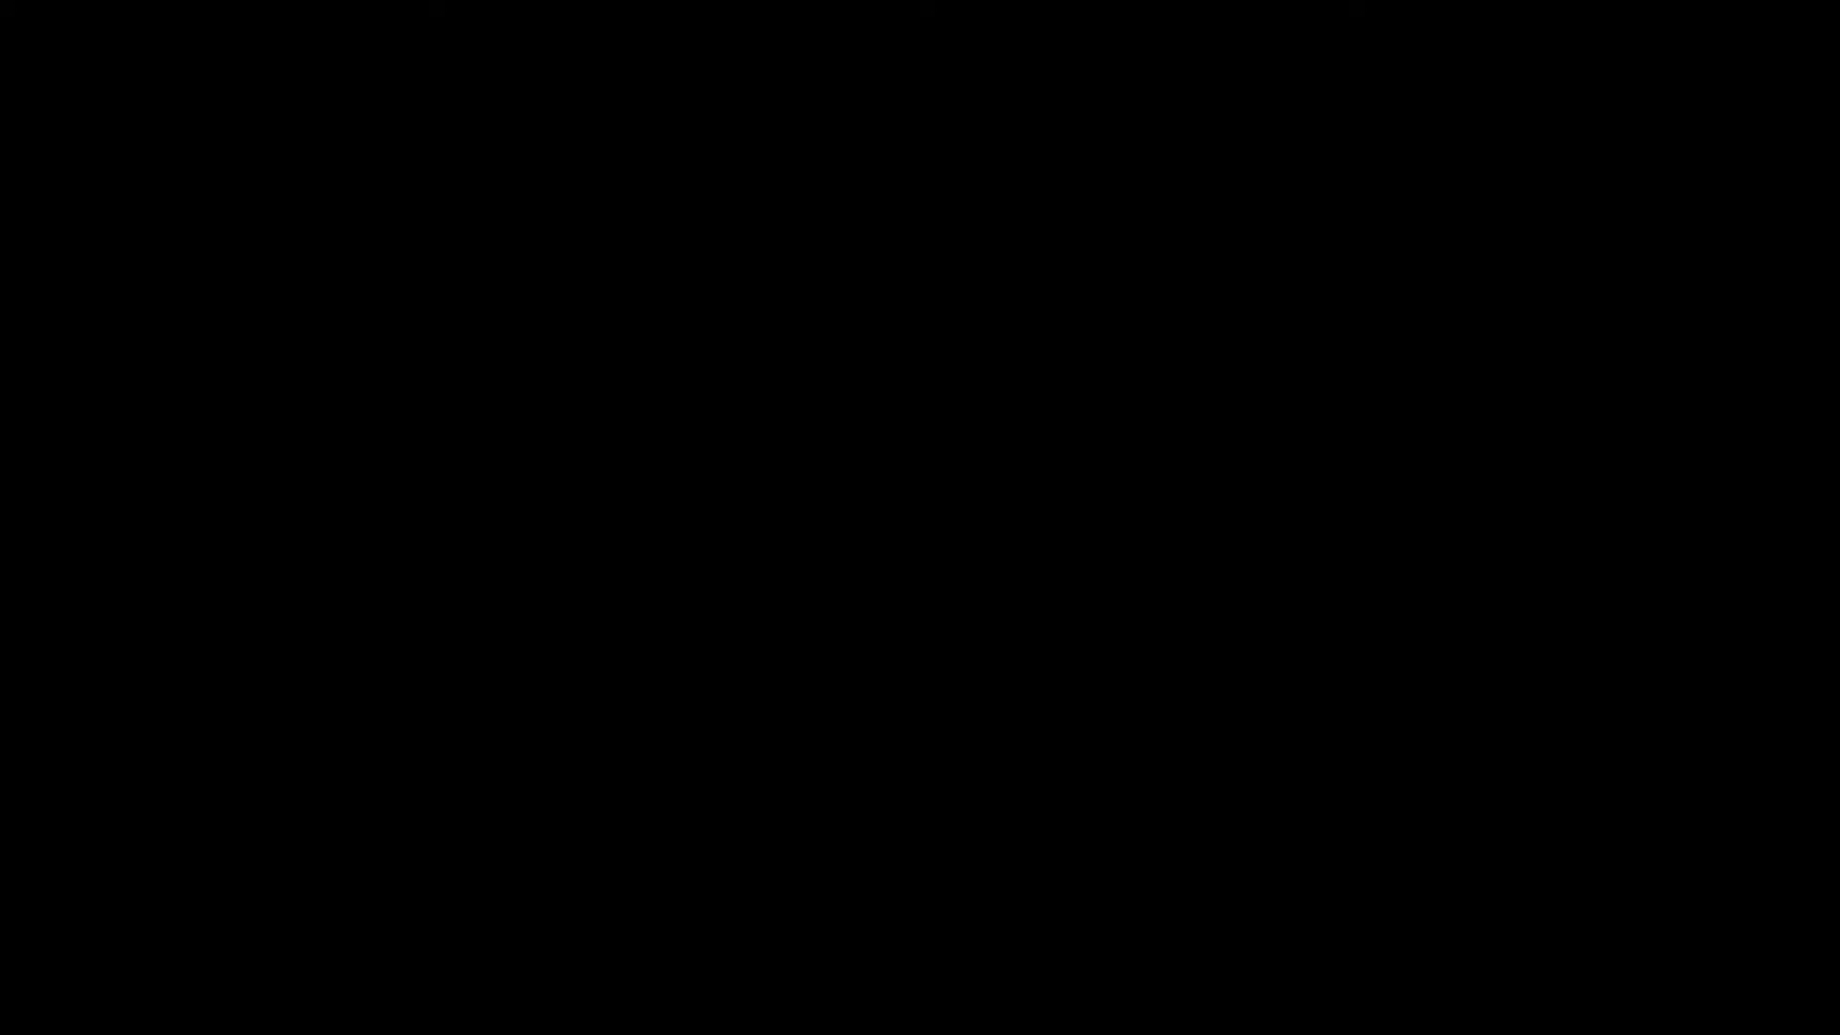